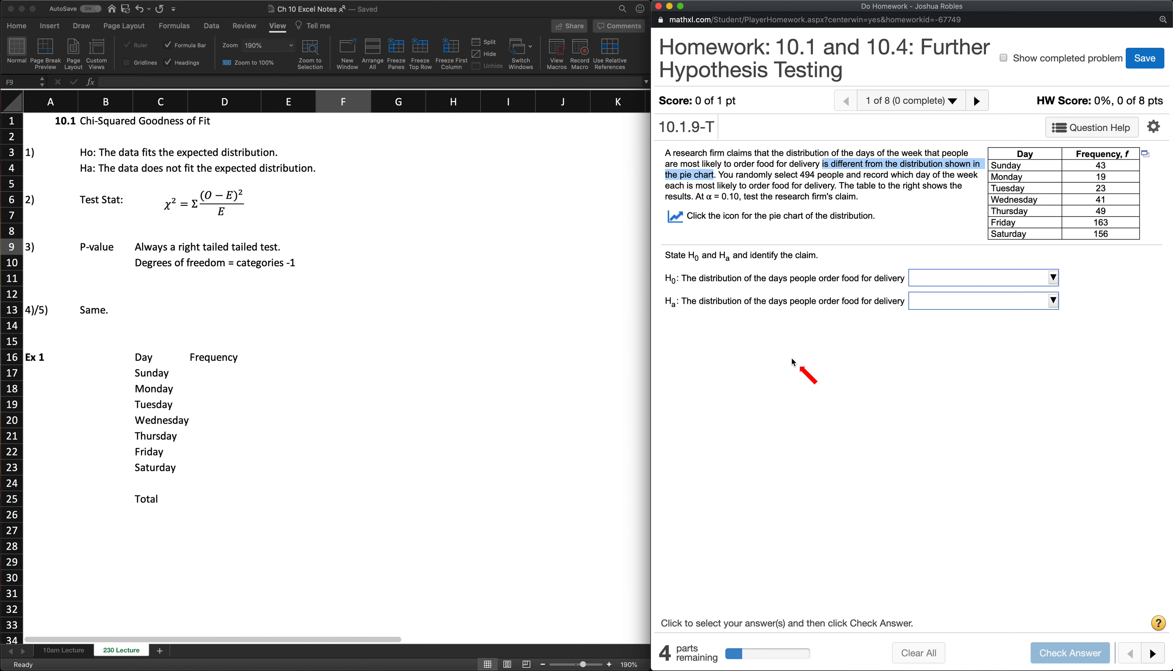
- Clear the day and frequency template beside Ex 1, from the headings through the Total row
scroll(286, 363, "down", 1)
left_click(199, 386)
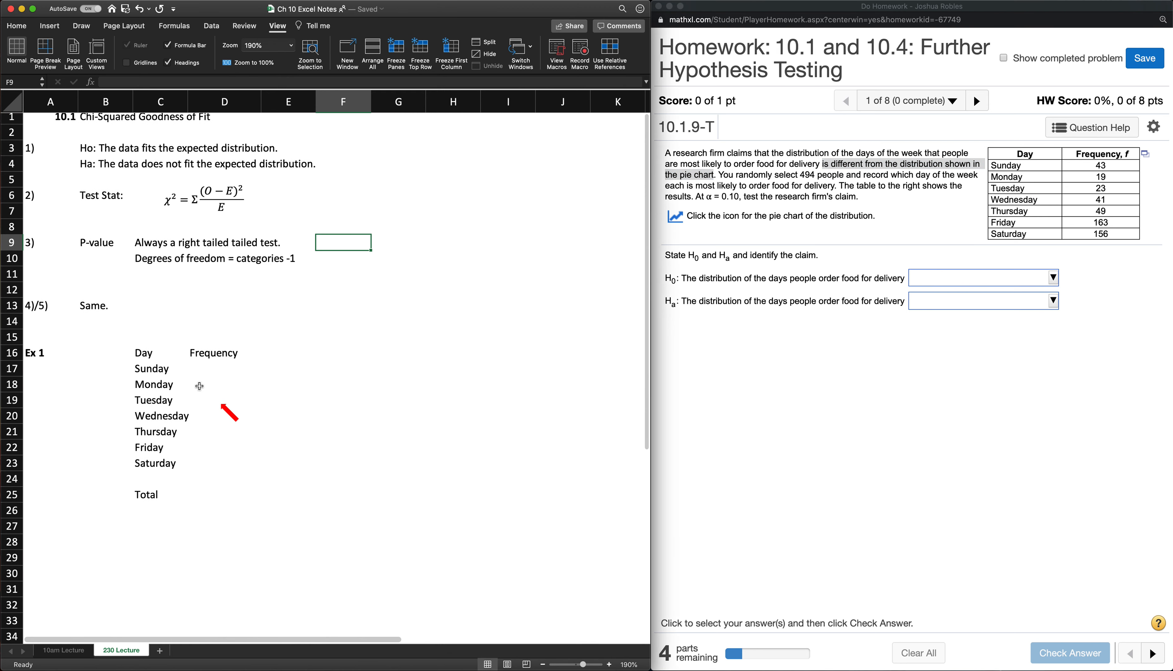
left_click(151, 353)
left_click_drag(150, 354, 223, 494)
key("Delete")
- Enter "Ho: Deliveries fit the pie chart data." in C16 and "Ha: Deliveries do not fit the pie chart data." in C17
left_click(160, 354)
type("Ho:")
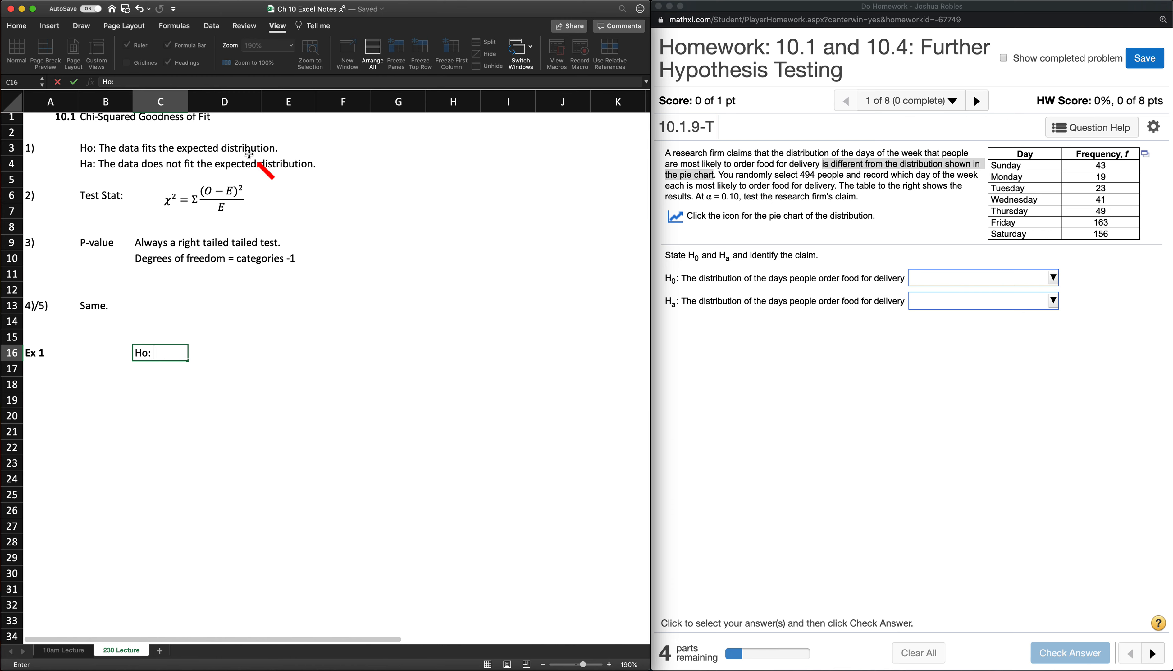
left_click(704, 231)
left_click(701, 227)
left_click(161, 353)
type("Deliveries fit the pie chart data.")
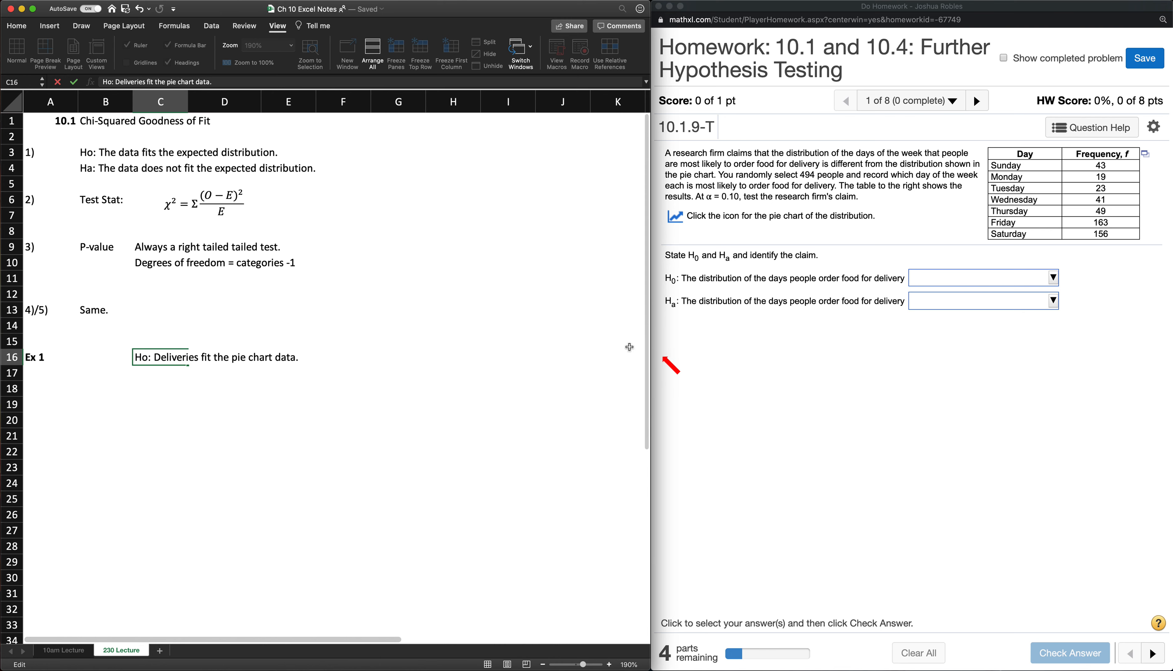
left_click(143, 373)
type("Ha")
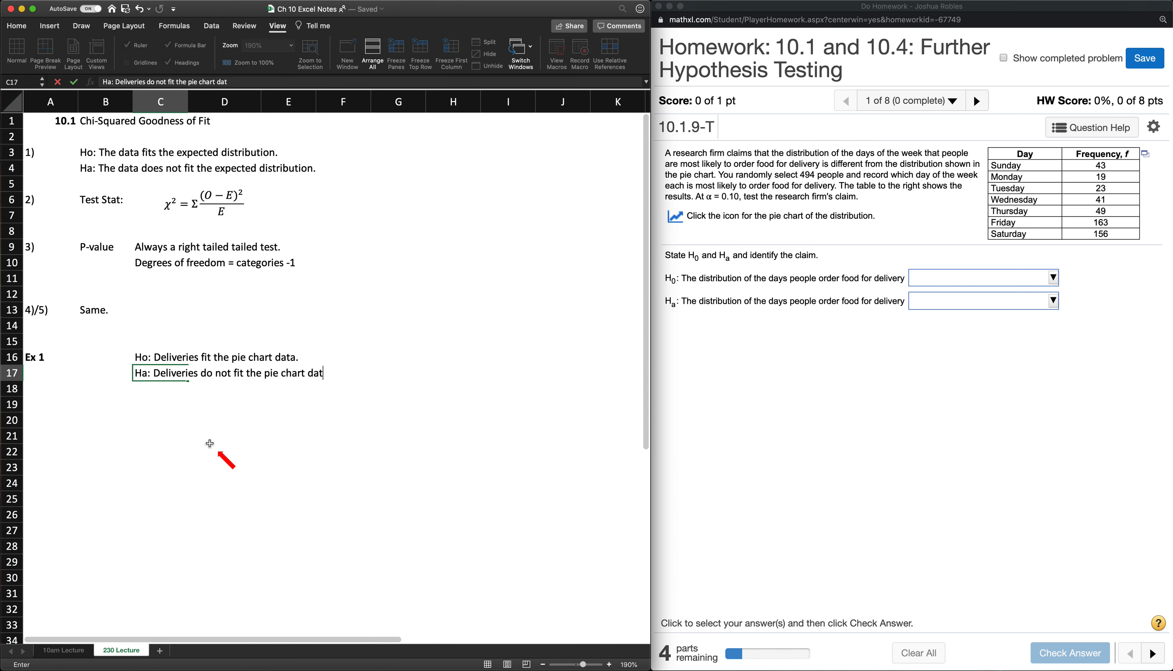
left_click(209, 441)
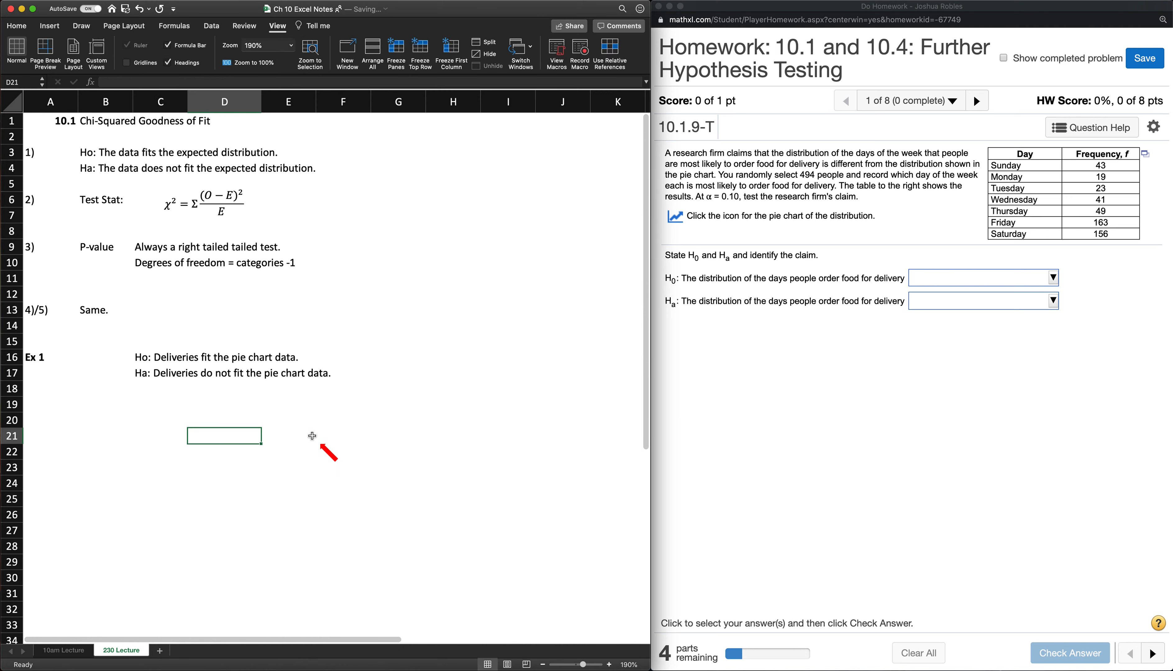
- In the homework, complete H0 with "is as shown in the pie chart." and Ha with "differs from the expected distribution.", and submit the answer
left_click(795, 347)
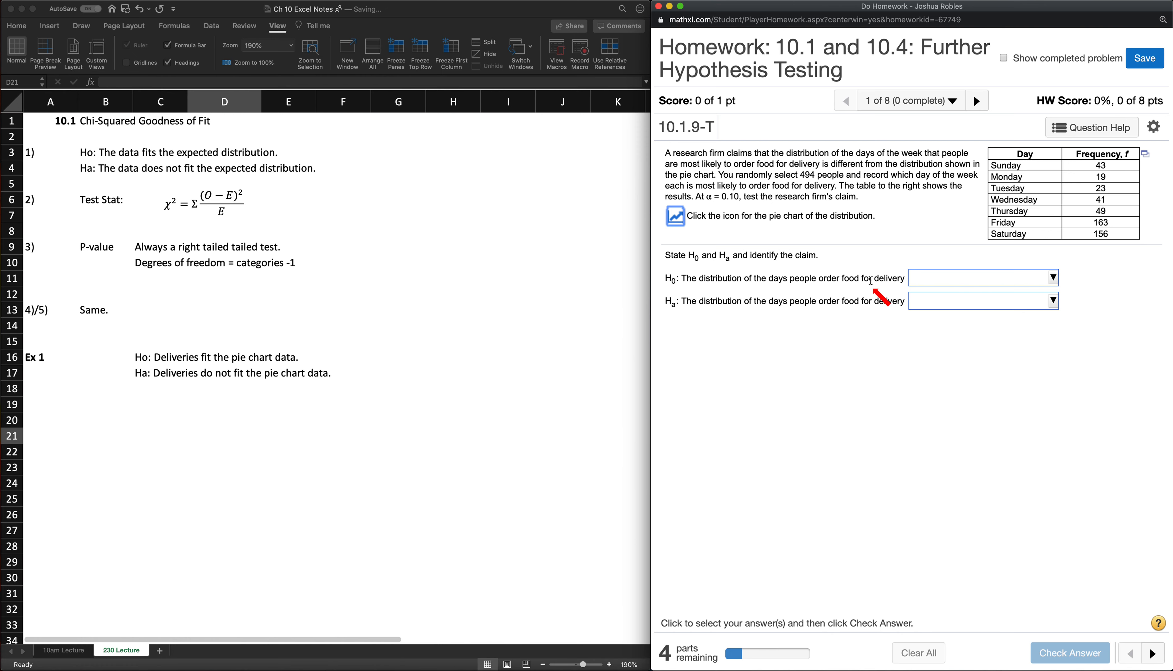
left_click(923, 282)
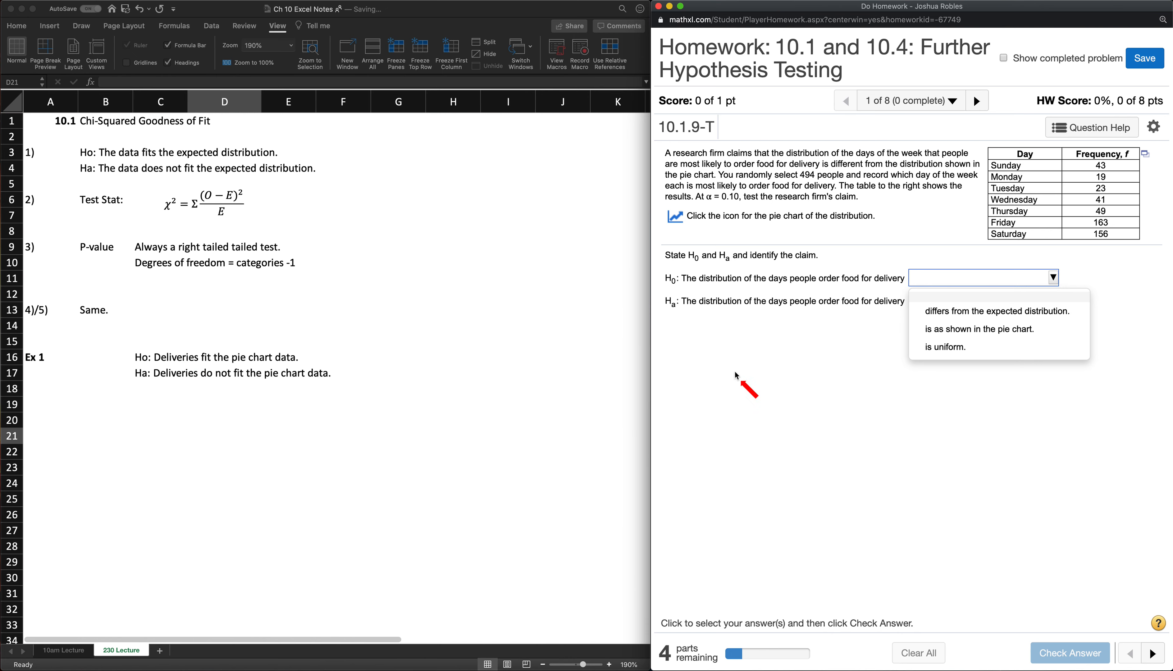
left_click(949, 331)
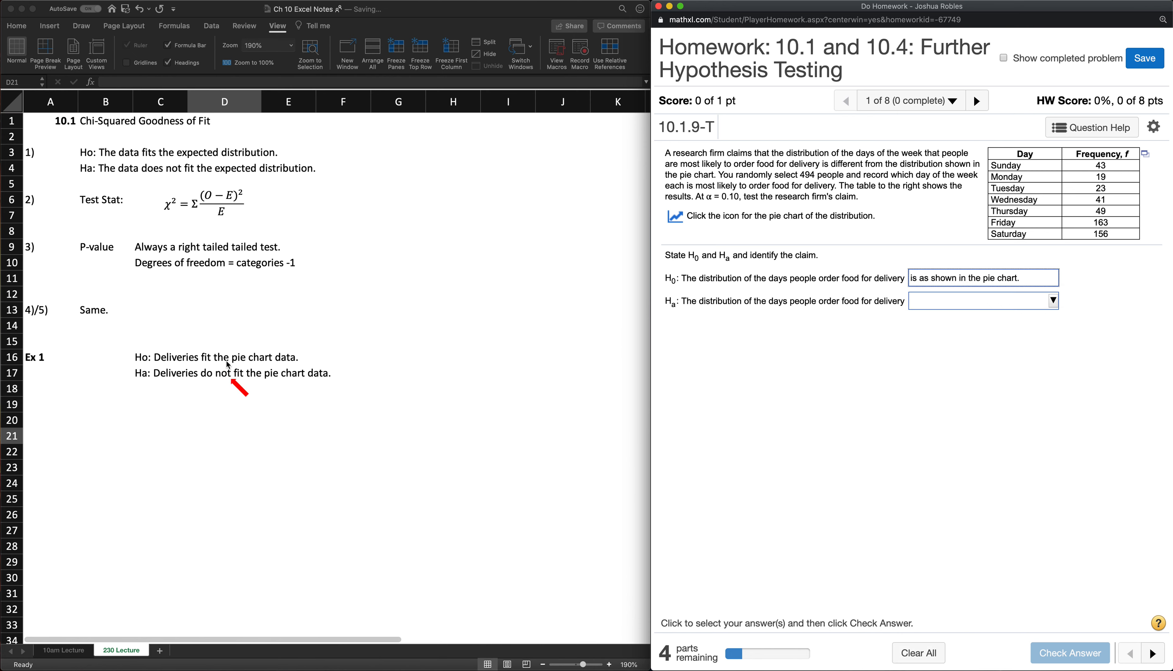
left_click(756, 301)
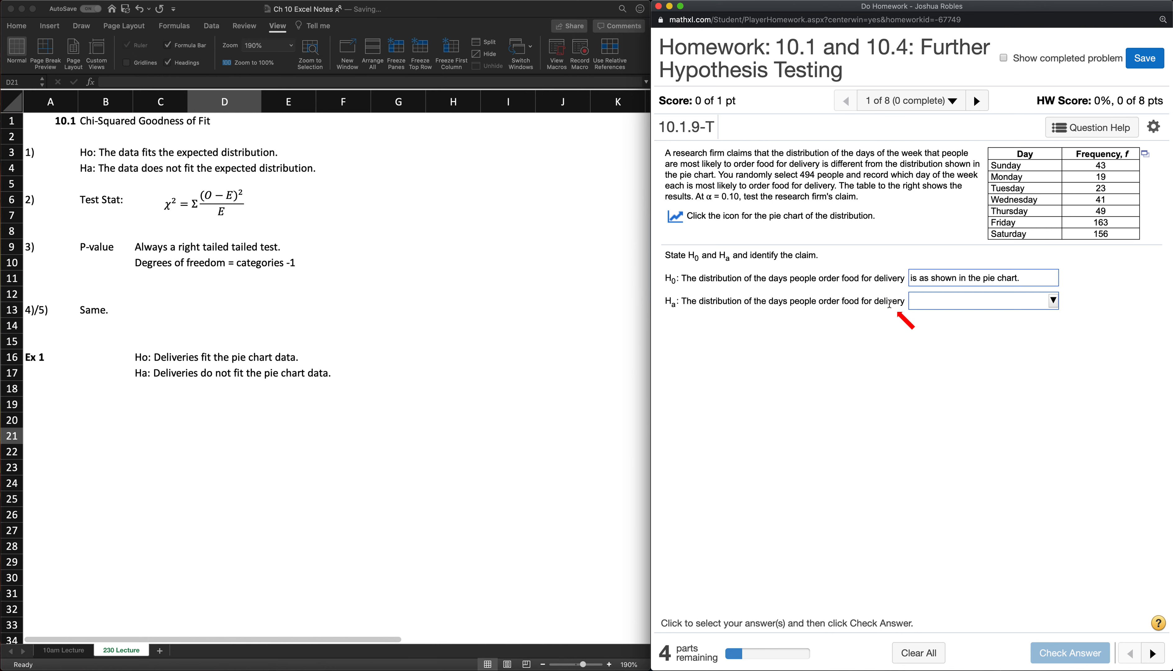
left_click(930, 301)
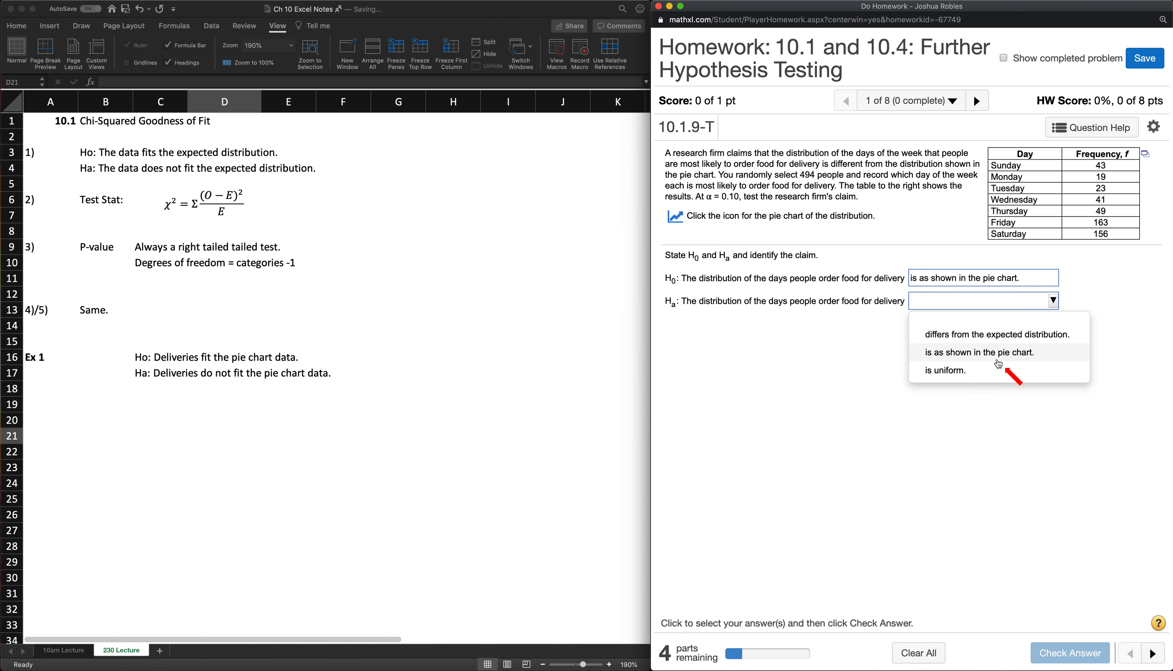
left_click(998, 343)
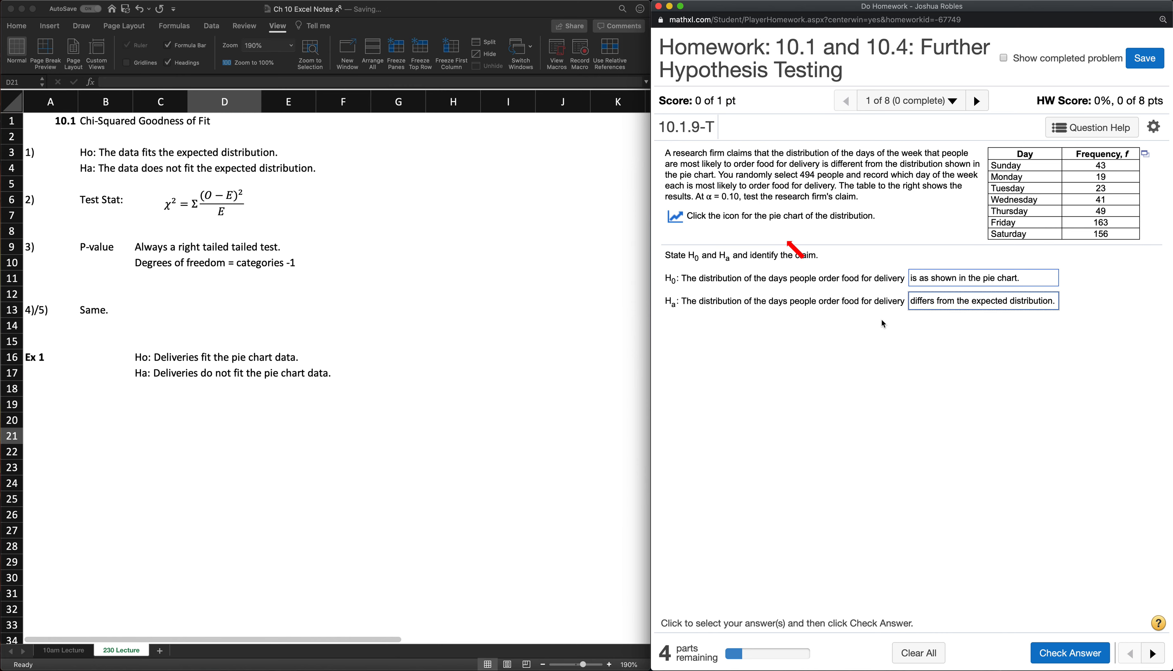
left_click(1069, 651)
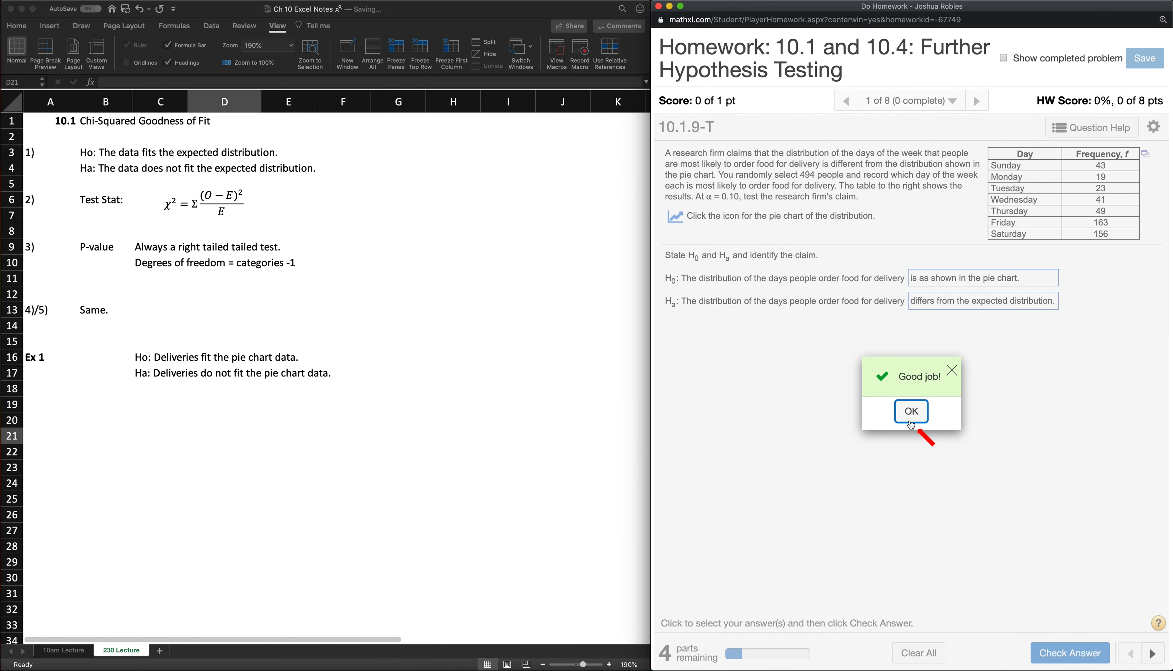
left_click(910, 411)
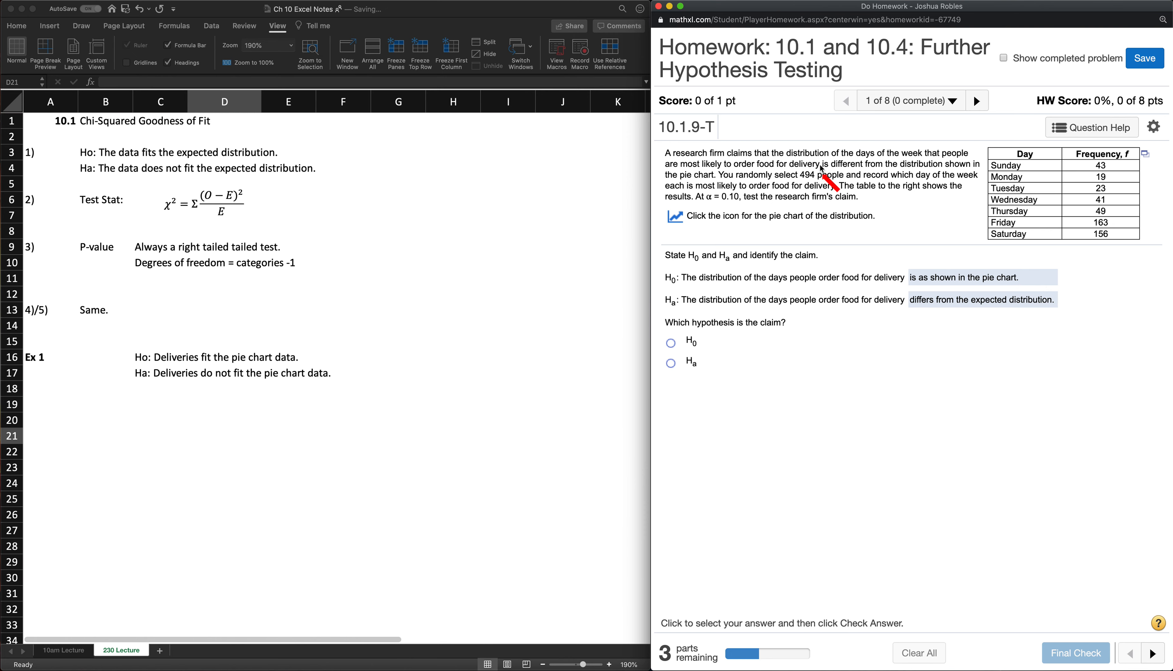
- Identify Ha as the claim in the homework question and submit the answer
left_click_drag(821, 166, 868, 168)
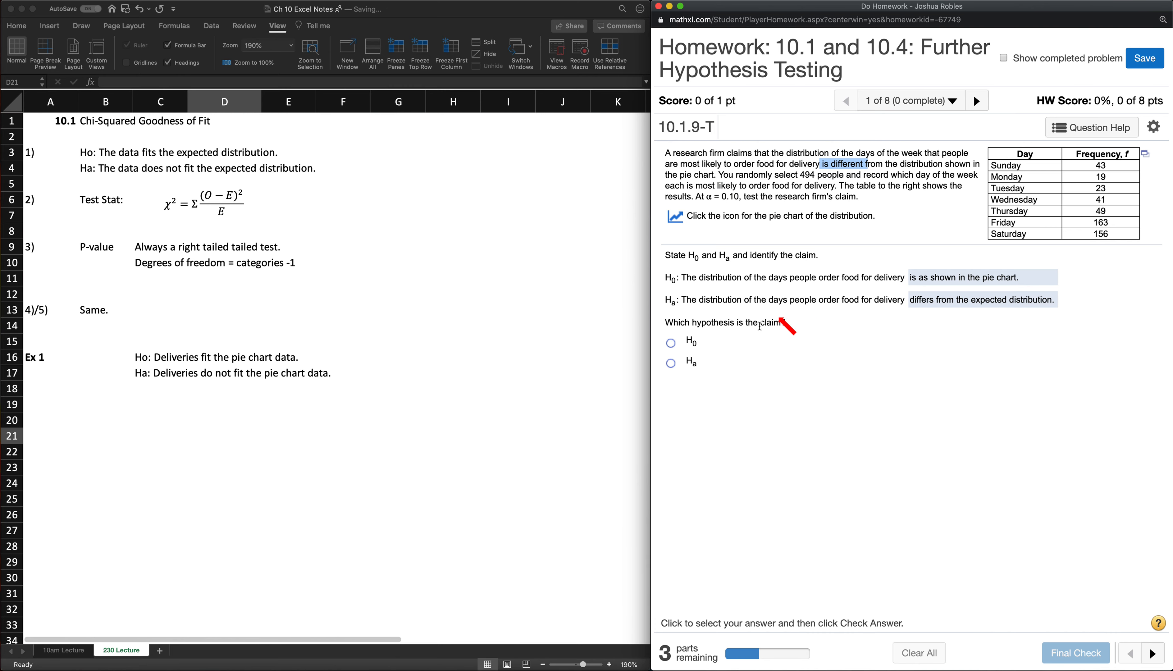
left_click(669, 364)
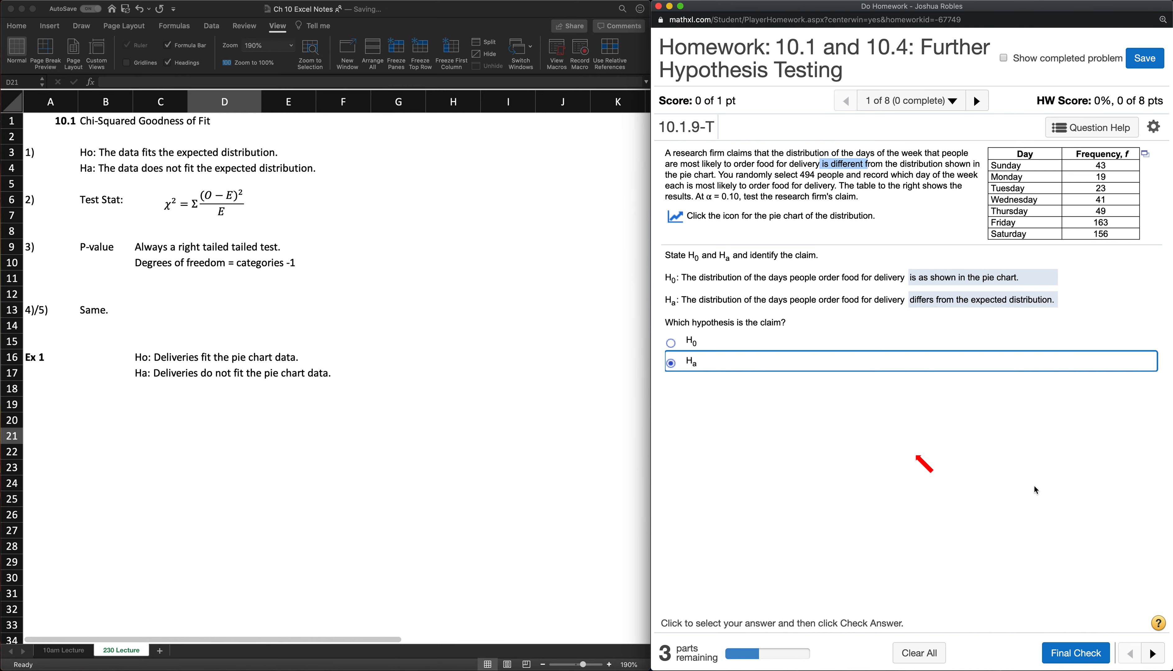
left_click(1062, 653)
left_click(911, 420)
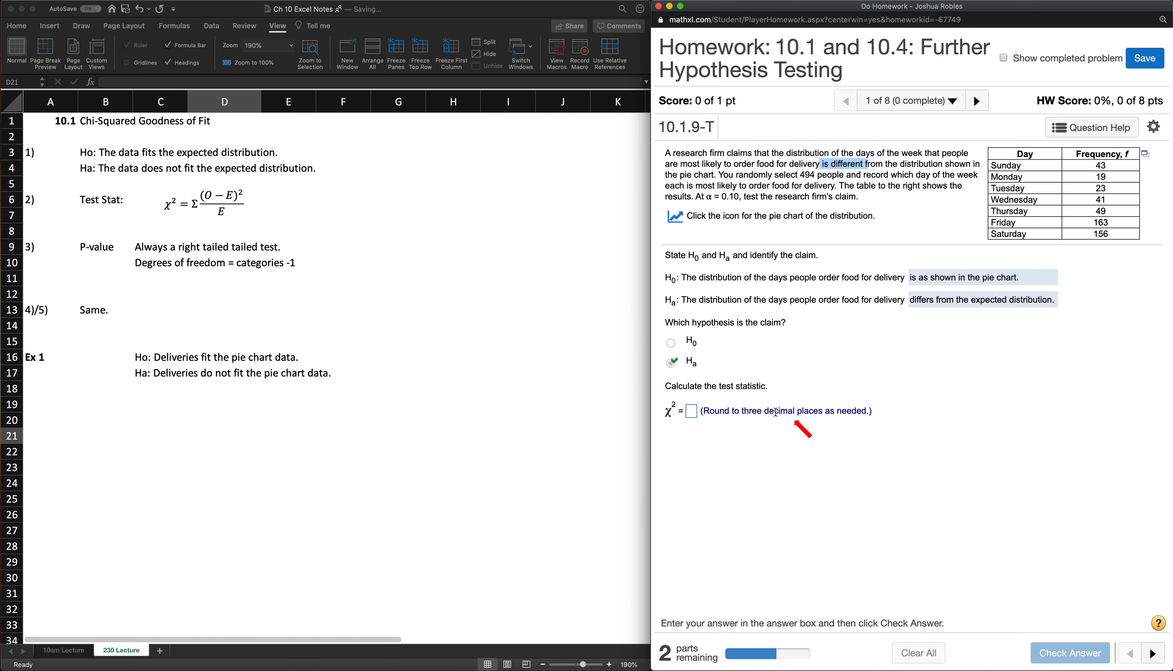
- In the Excel notes, number the solution parts of Ex 1 with "1)" in B16 and "2)" in B19
left_click_drag(765, 386, 664, 384)
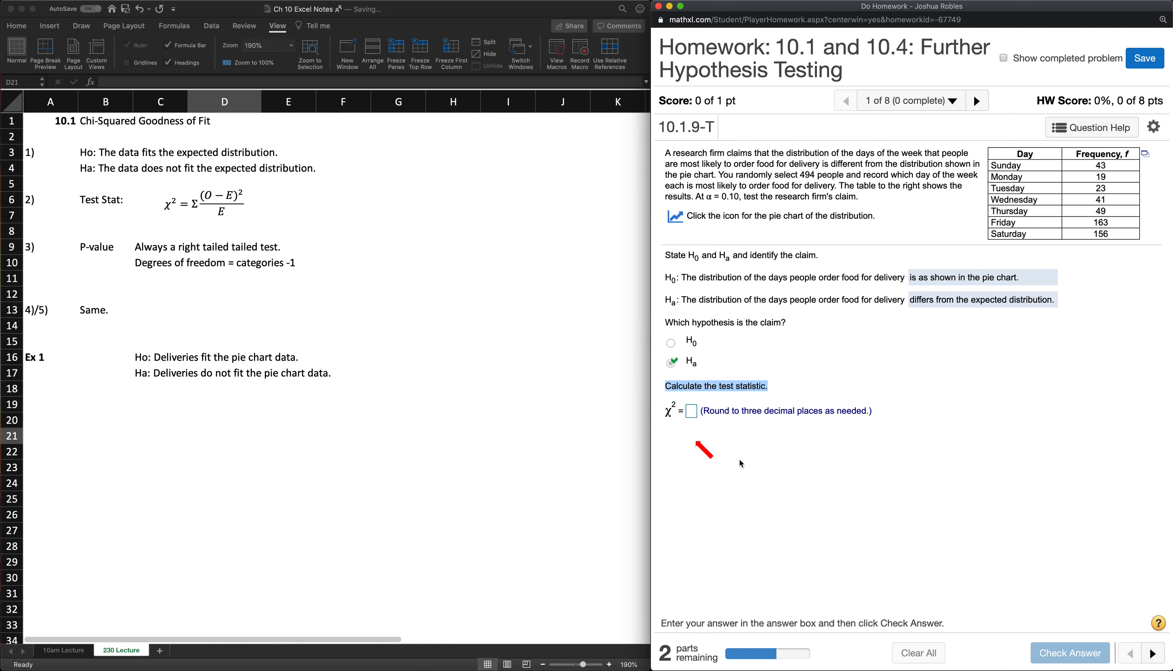
left_click(124, 437)
left_click(101, 359)
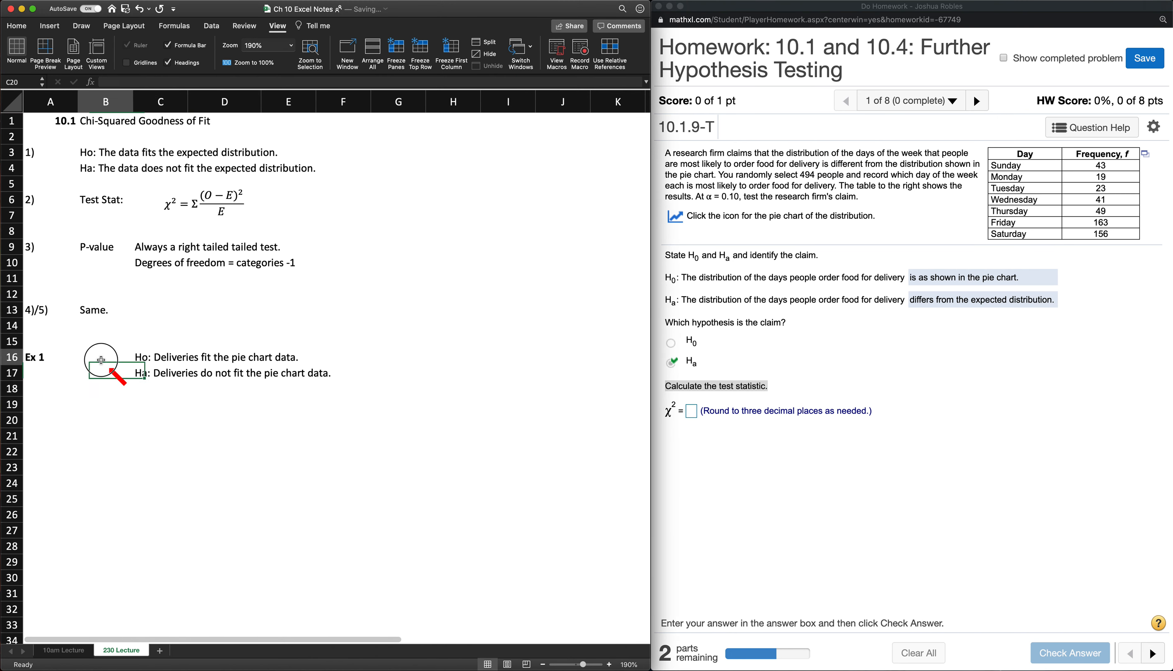
type("1)")
key("Return")
key("Return")
key("Return")
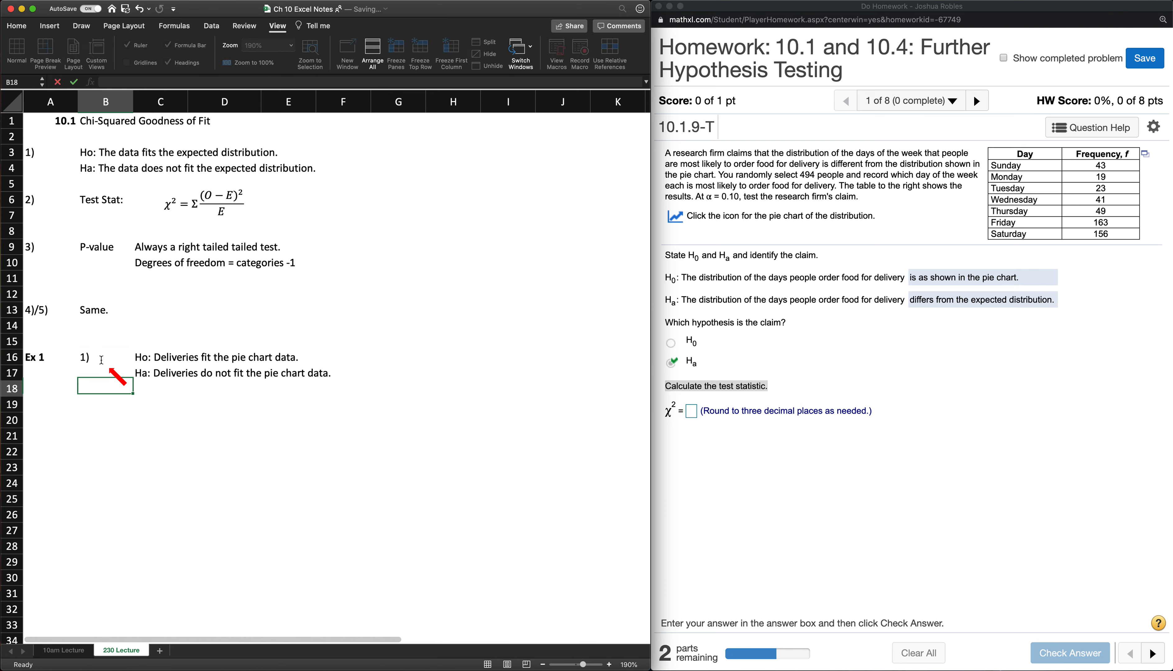
type("2)")
key("Return")
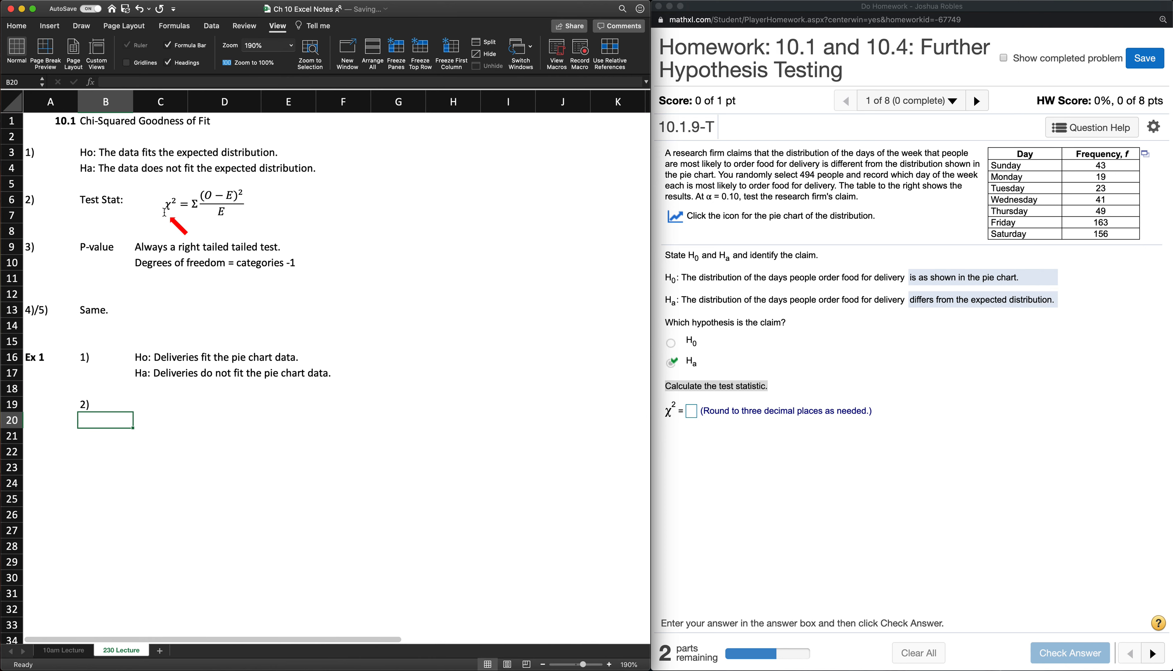
- Copy the homework's tab-delimited day and frequency table and paste it into the Excel sheet at C19
left_click(705, 300)
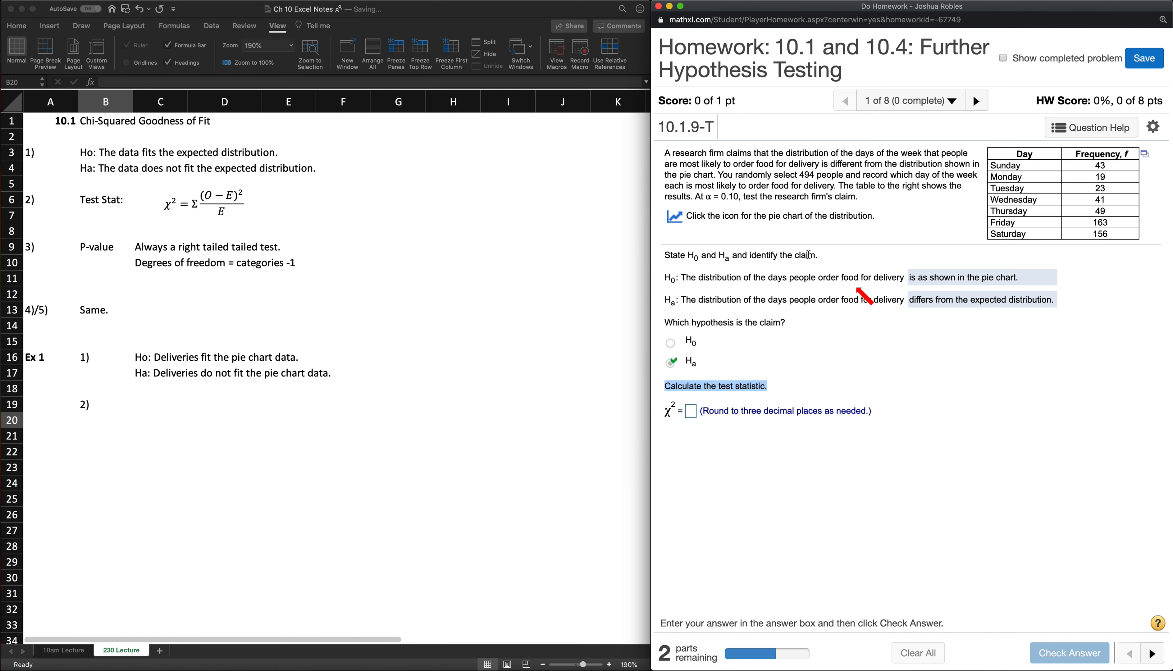
left_click(1142, 157)
left_click(1078, 191)
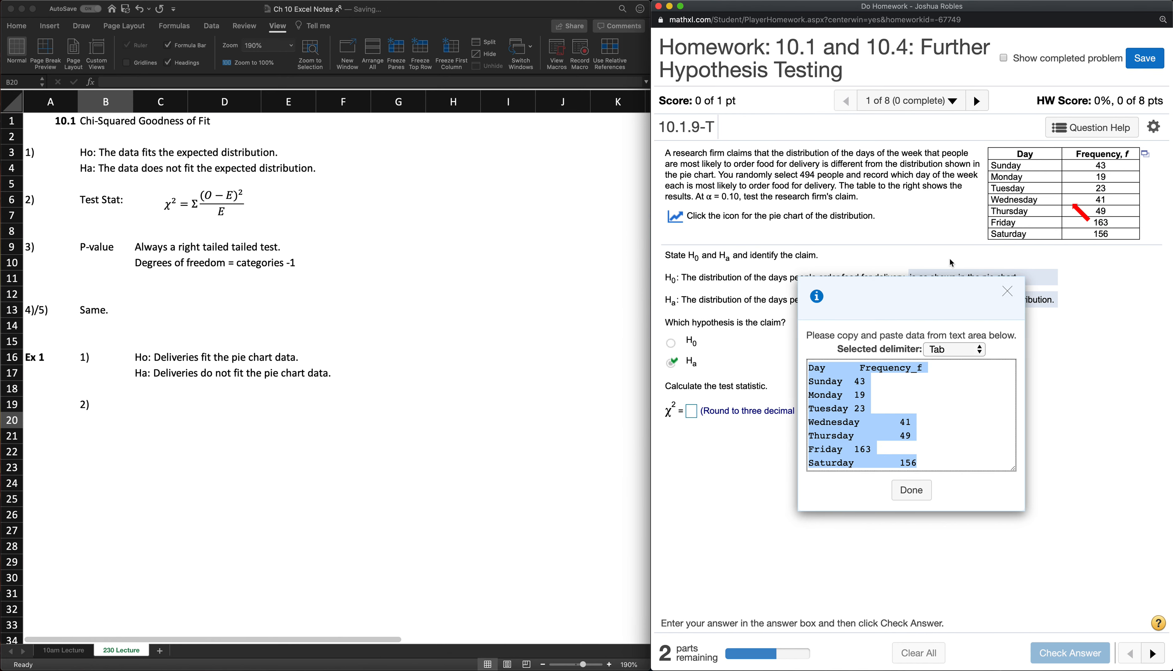
right_click(846, 408)
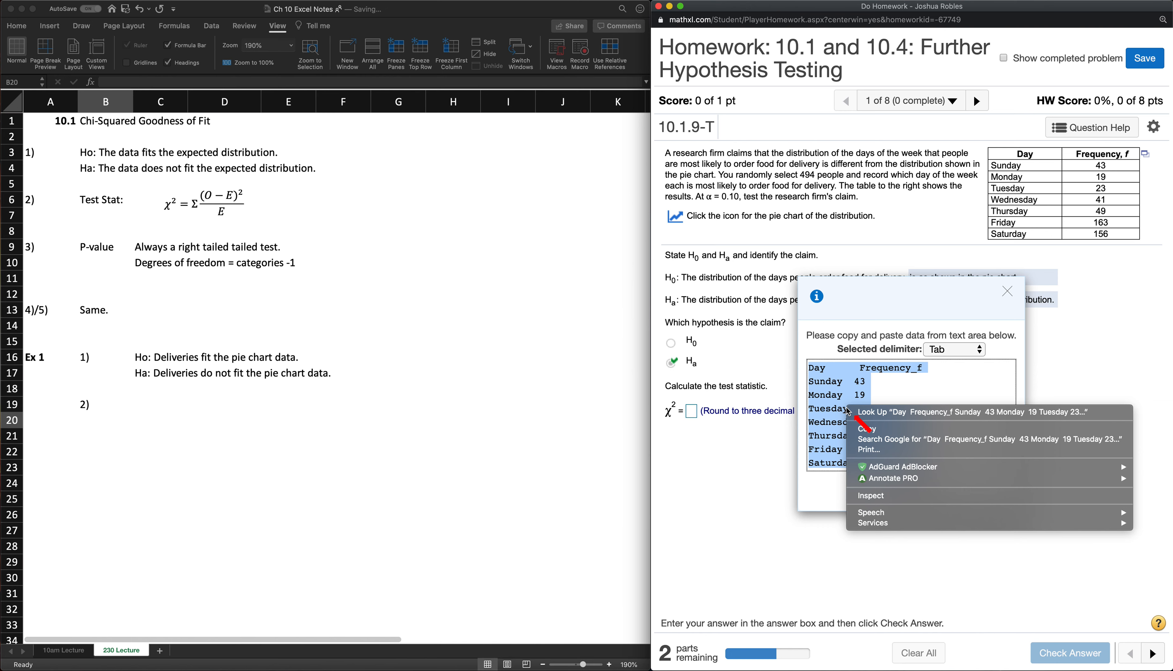
left_click(882, 428)
left_click(155, 406)
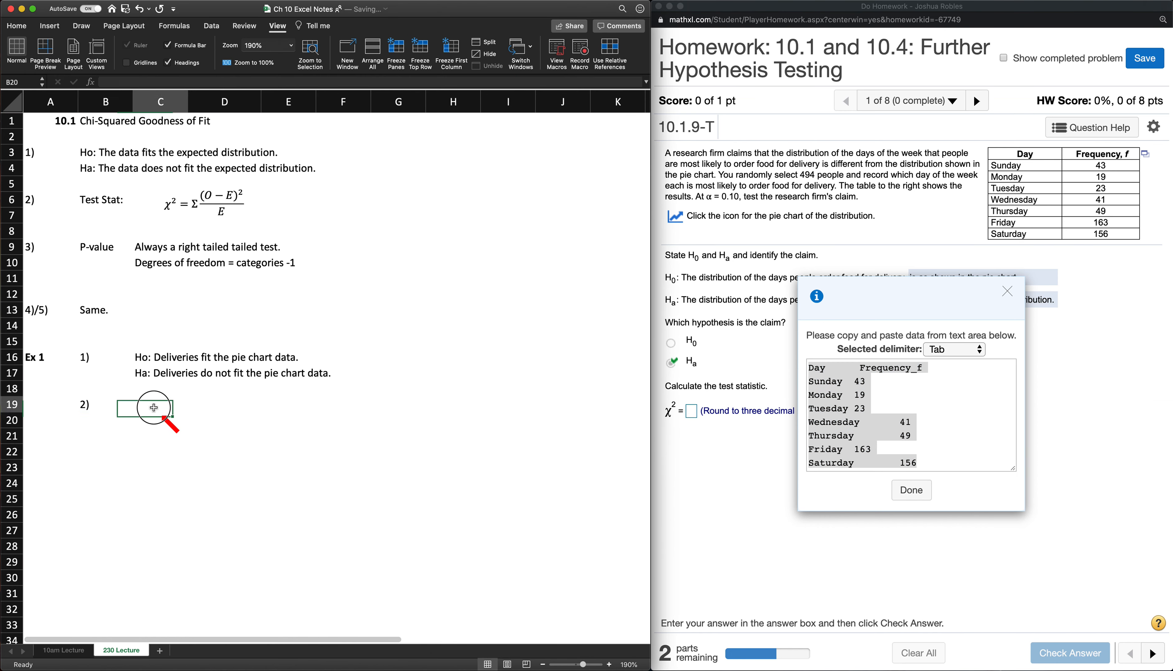
key("super+v")
- Replace the frequency heading in D19 with "Observed"
left_click(253, 408)
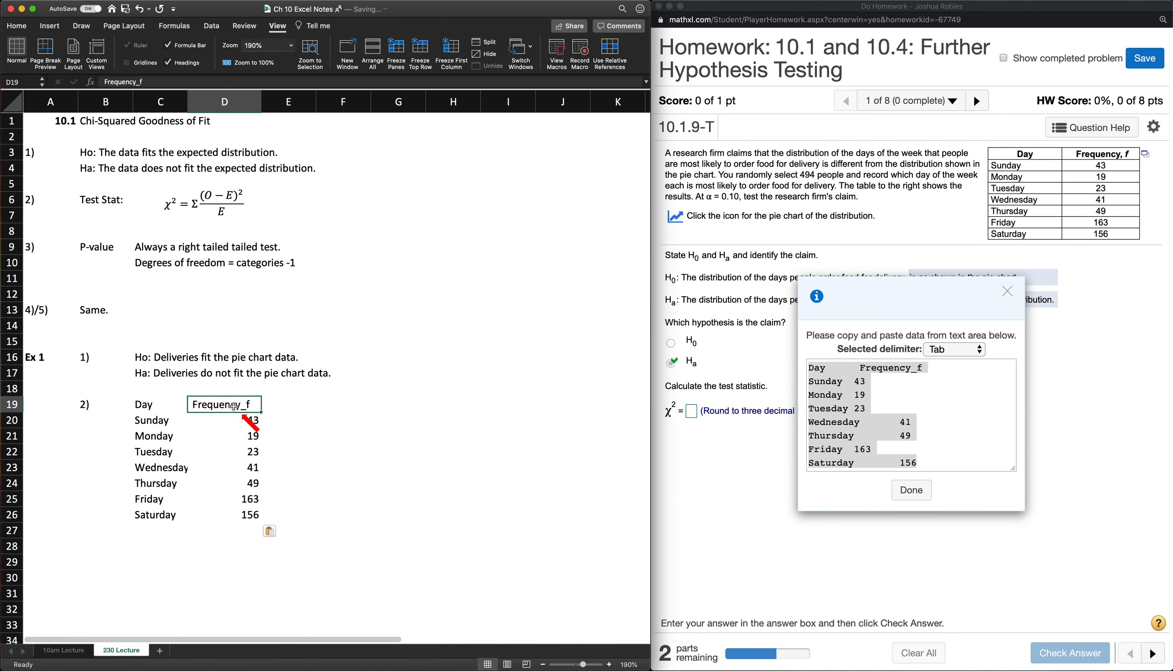
type("Oberserved")
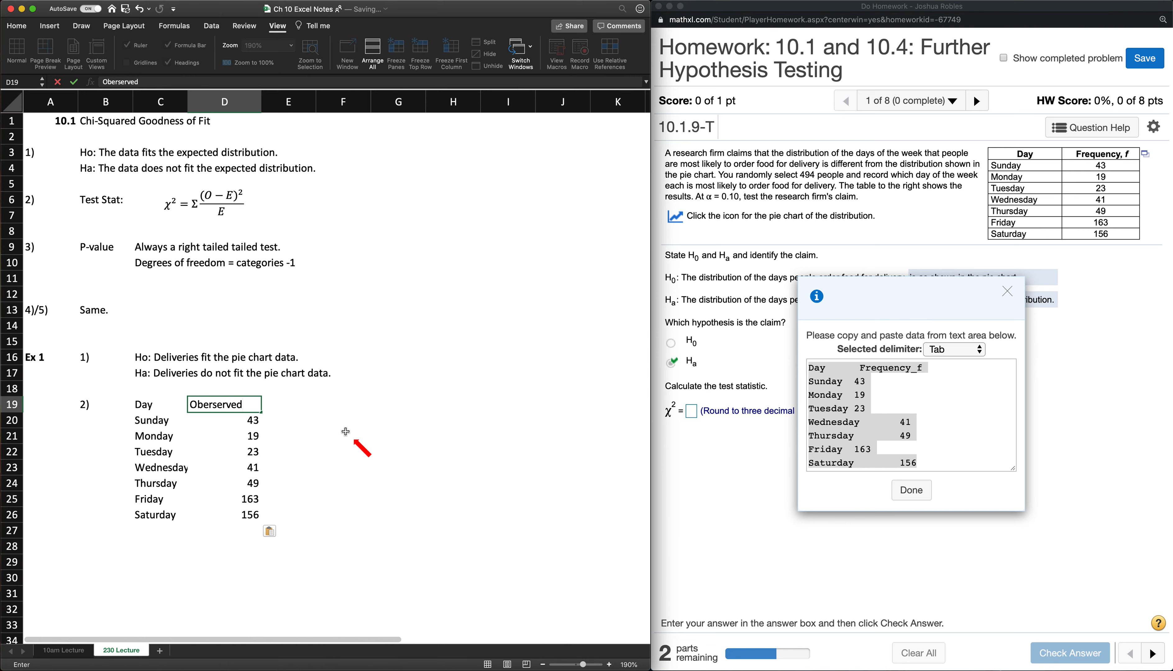
key("BackSpace")
key("BackSpace")
key("Return")
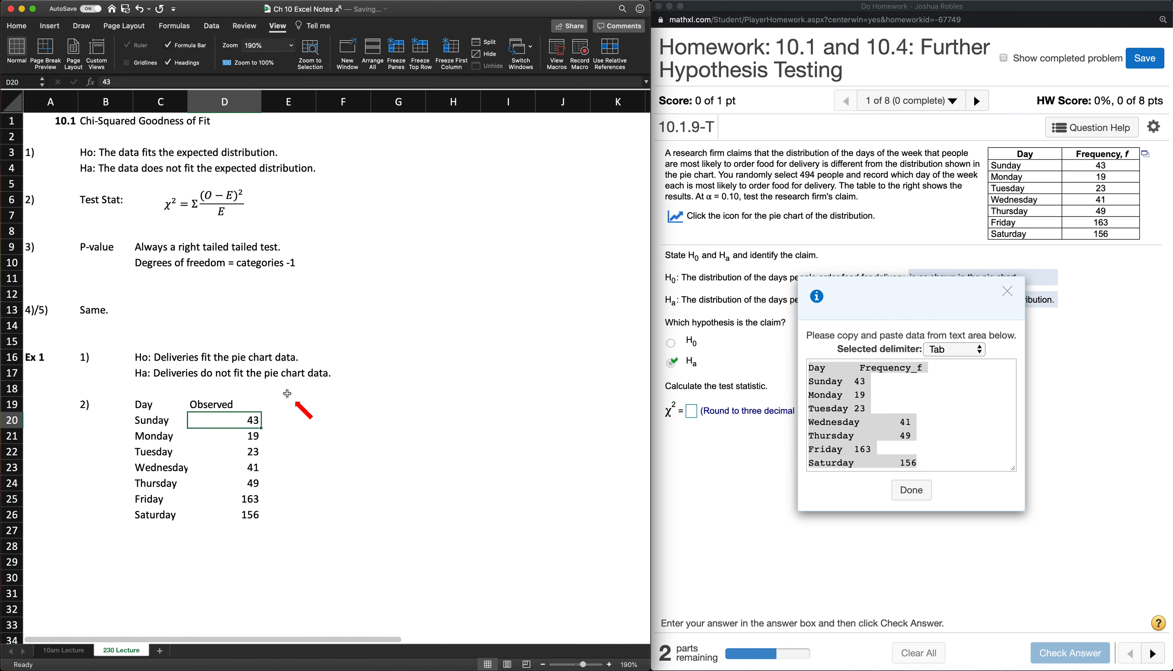
- Total the observed frequencies in D28 with a SUM of D20:D26
left_click(284, 403)
left_click(233, 542)
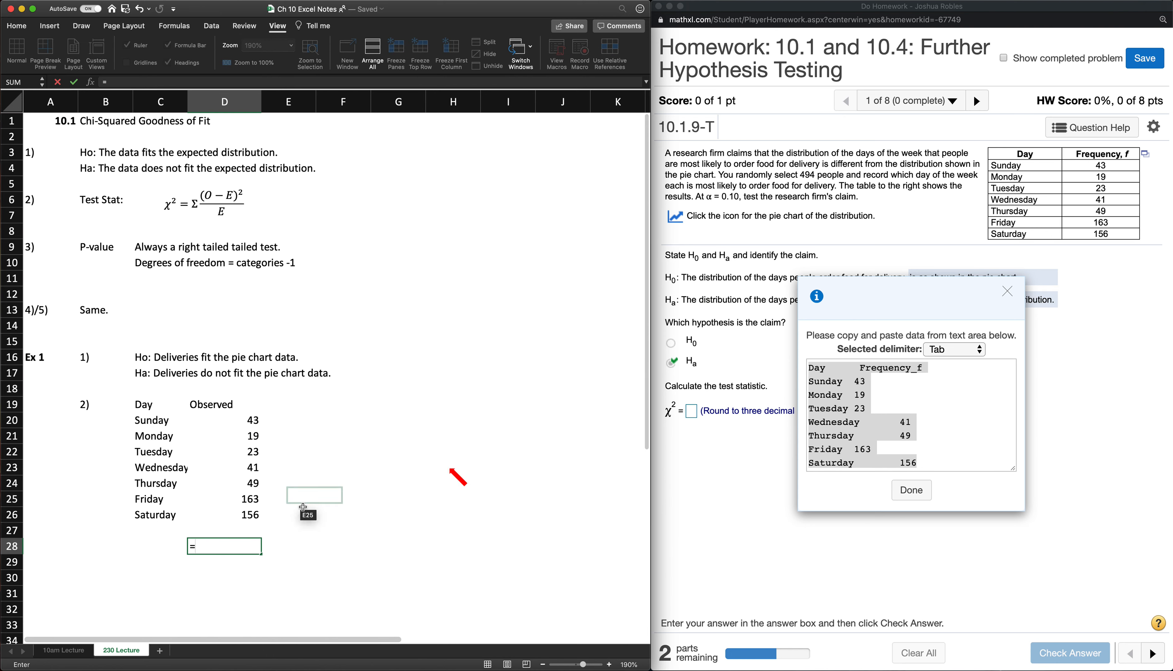
type("=SUM(")
key("Up")
key("Up")
key("shift+Up")
key("shift+Up")
key("shift+Up")
key("shift+Up")
key("shift+Up")
key("shift+Up")
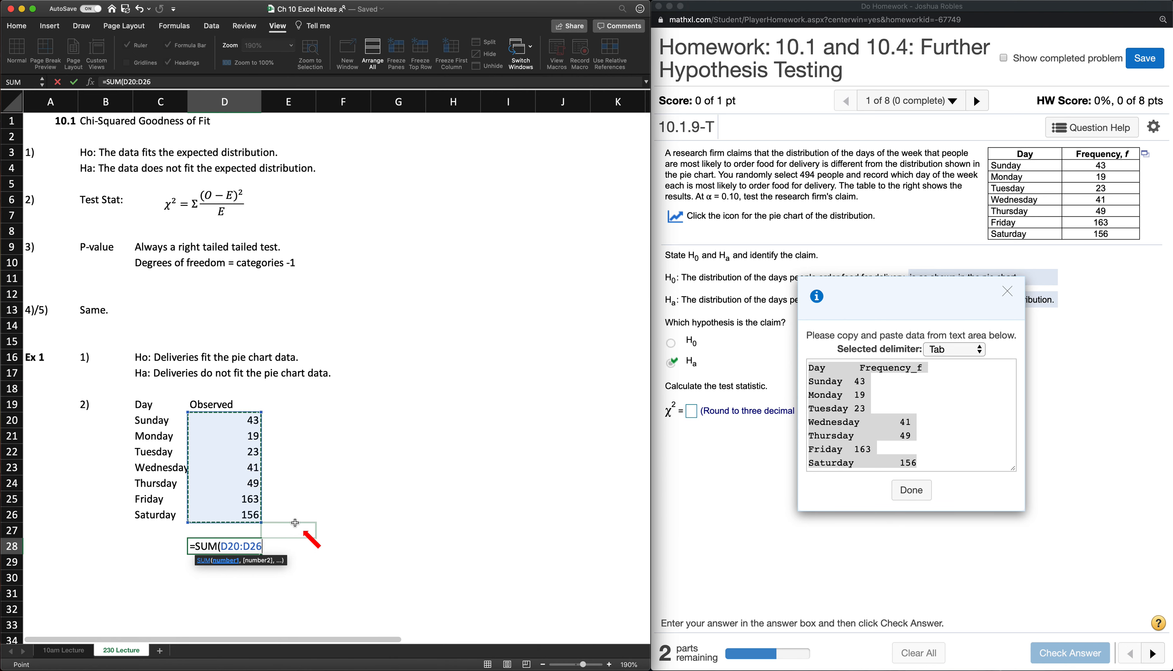
key("Return")
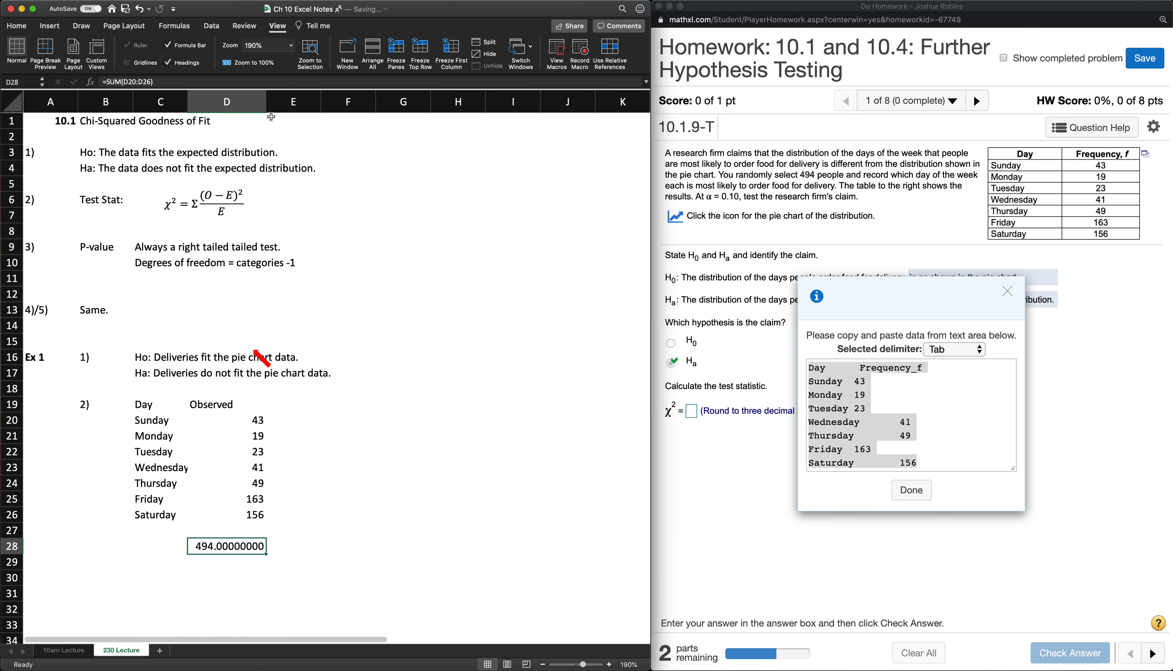
- Reduce the total in D28 to zero decimal places
left_click(24, 29)
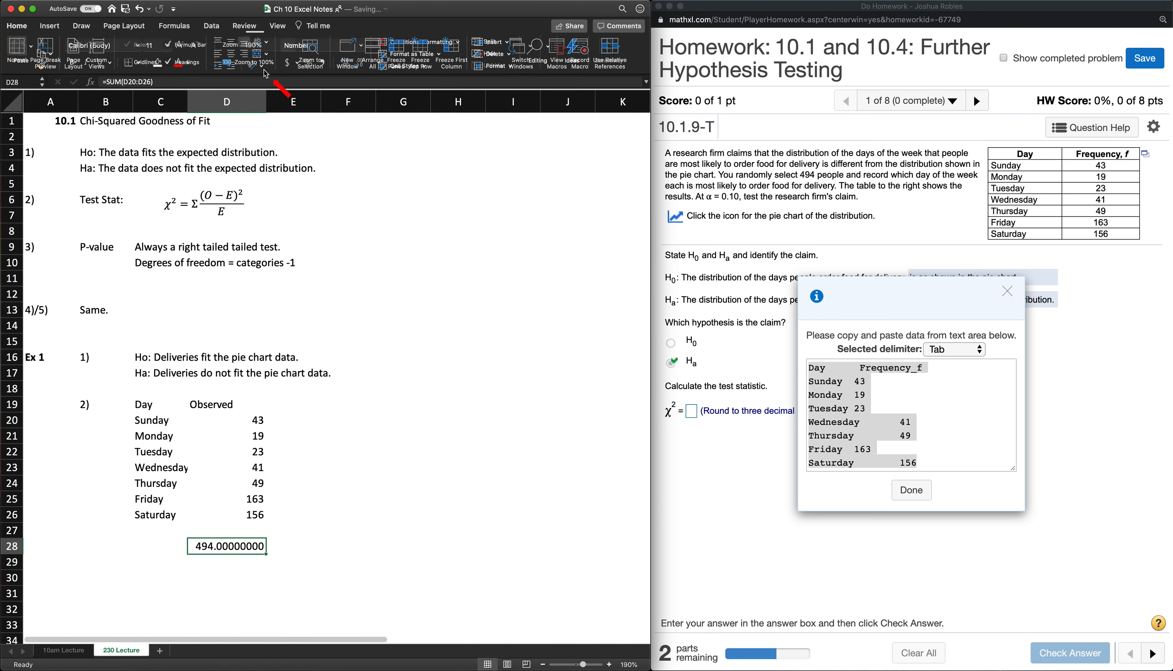
left_click(362, 66)
left_click(361, 66)
left_click(362, 66)
left_click(361, 66)
left_click(361, 66)
left_click(361, 66)
left_click(362, 66)
left_click(361, 66)
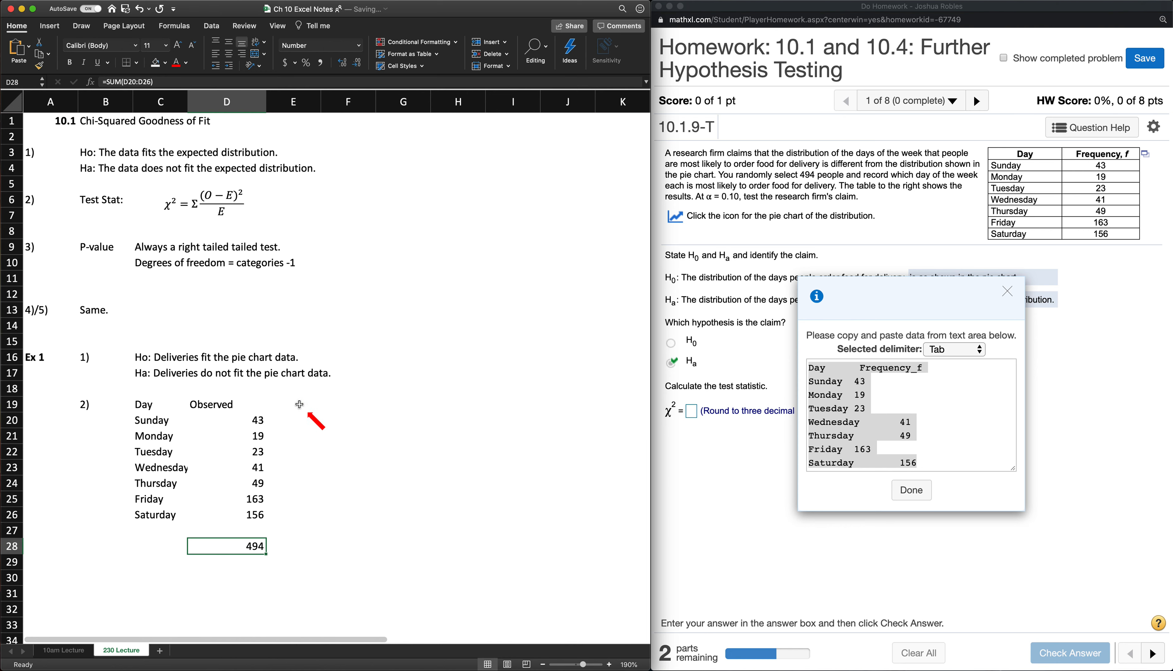
- Enter the column heading "Pie Chart" in E19, beside the Observed heading
left_click(310, 405)
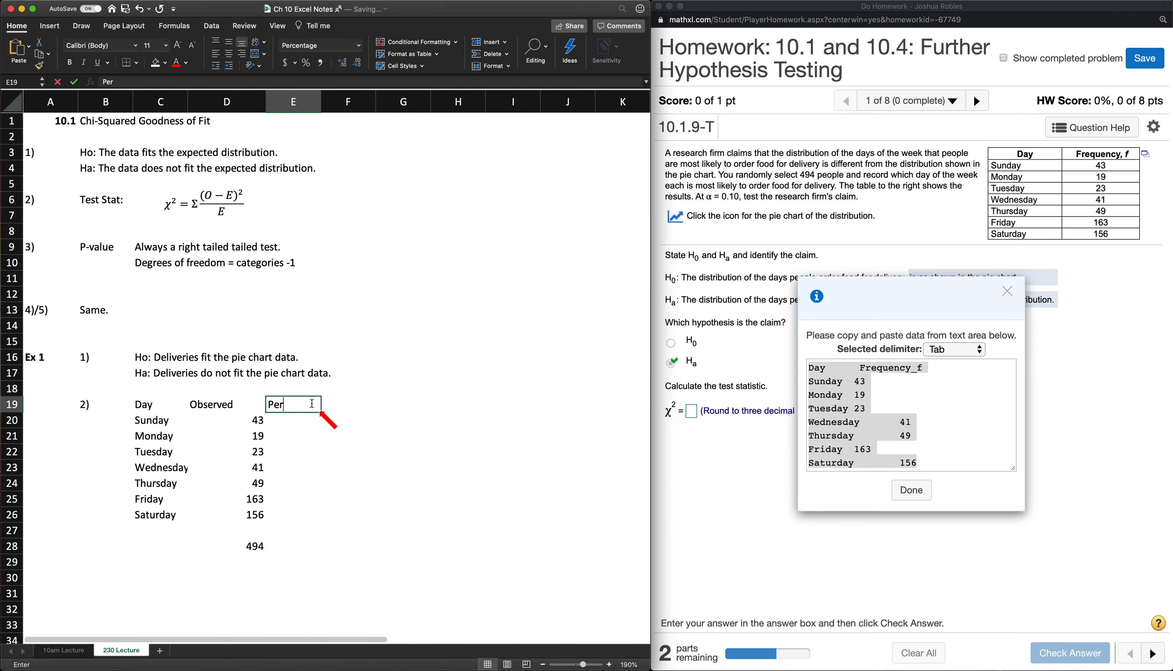
type("Percentage")
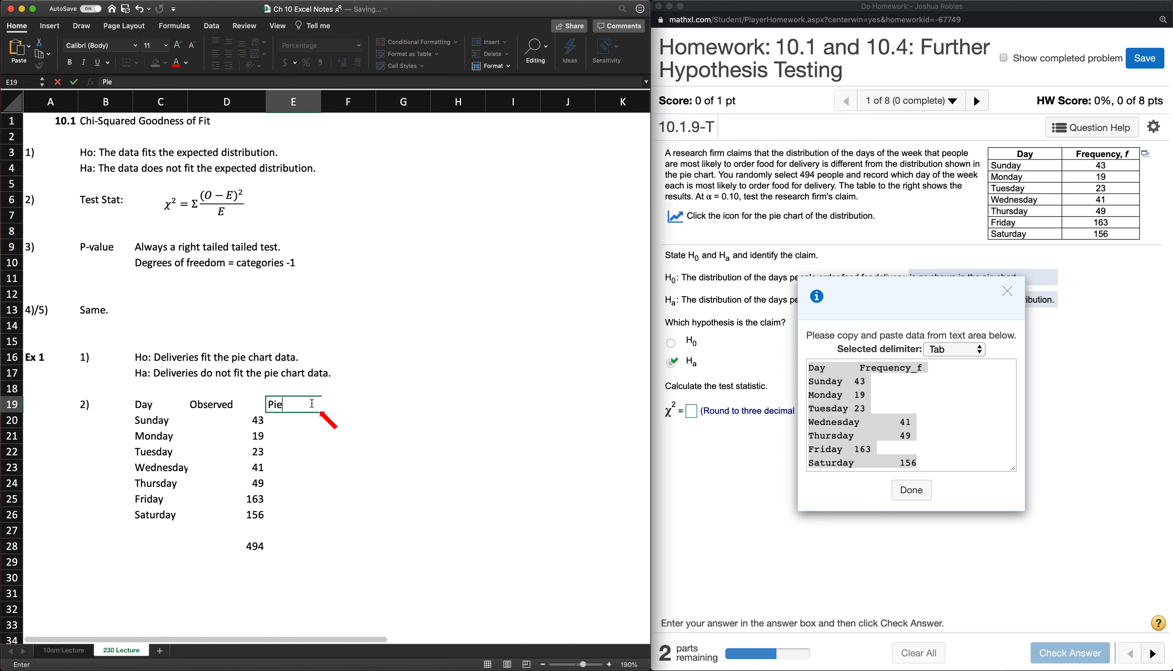
key("Return")
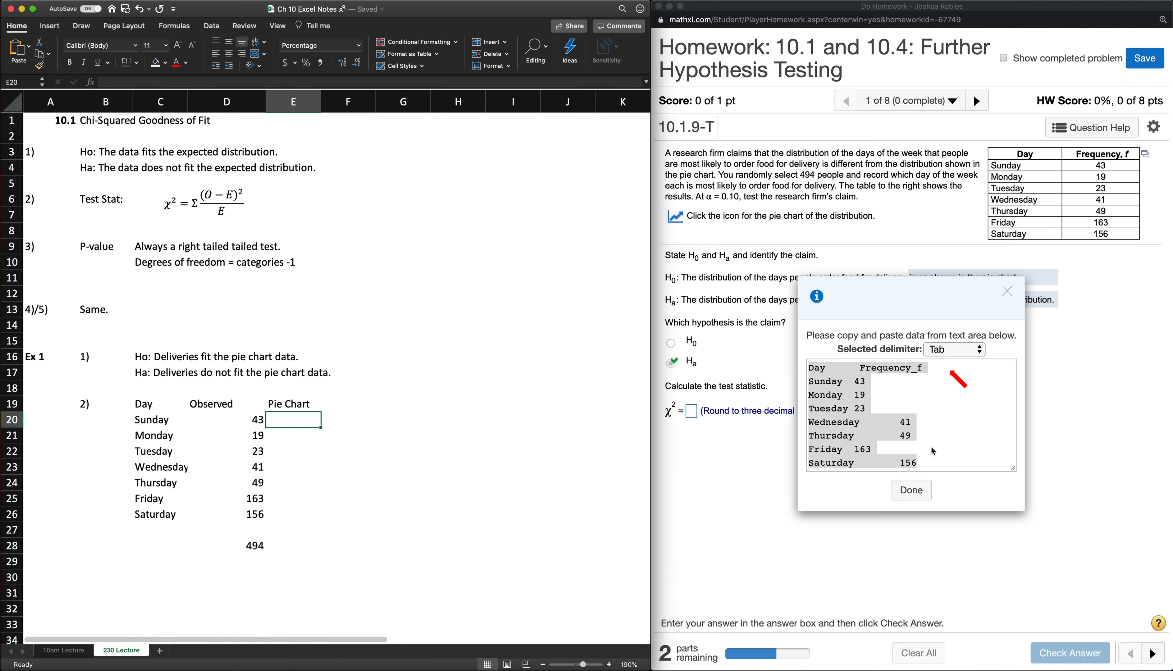
- Close the data pop-up, open the problem's pie chart, and enter Sunday's share of 8% in E20
left_click(913, 486)
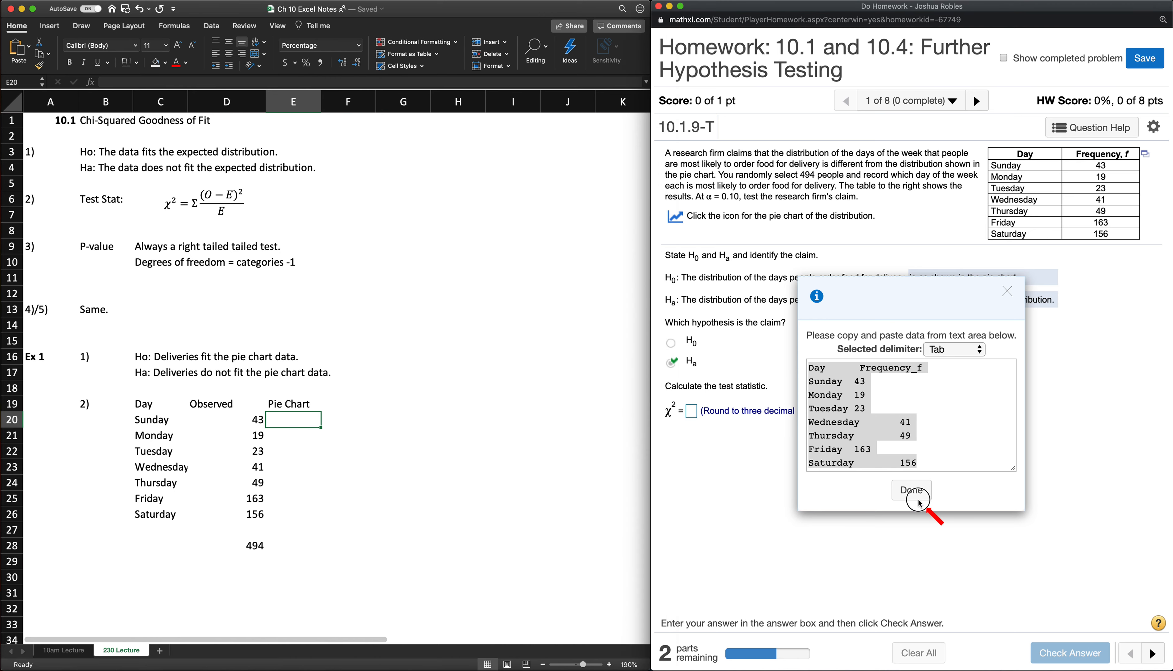
left_click(683, 218)
left_click(291, 416)
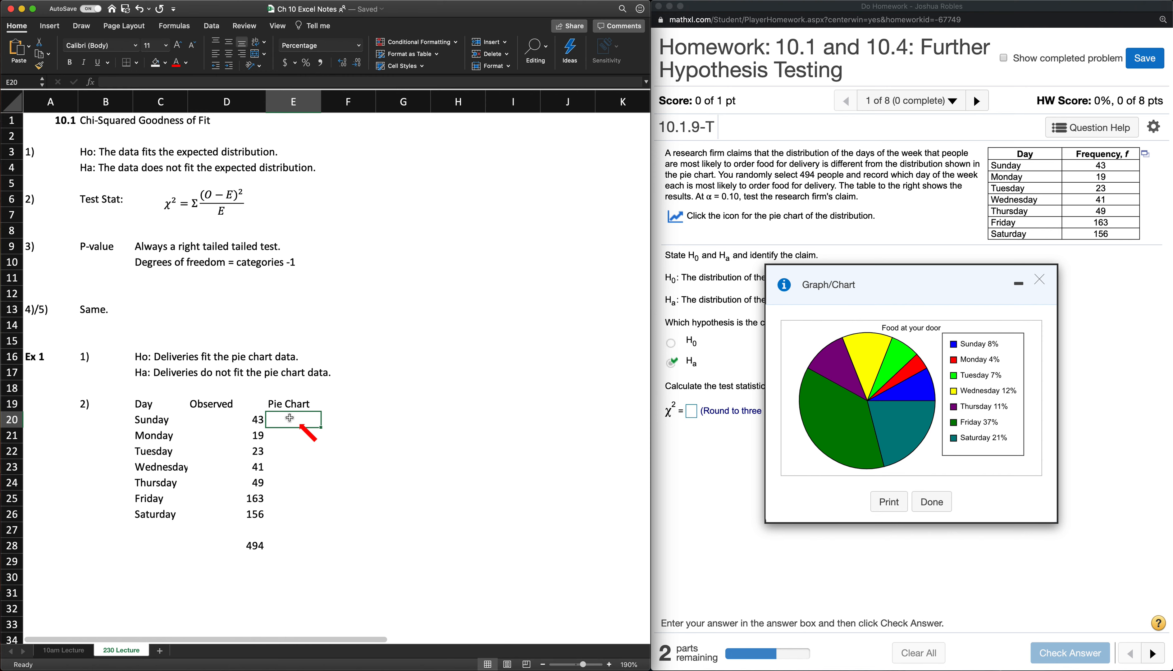
type("8%")
key("Return")
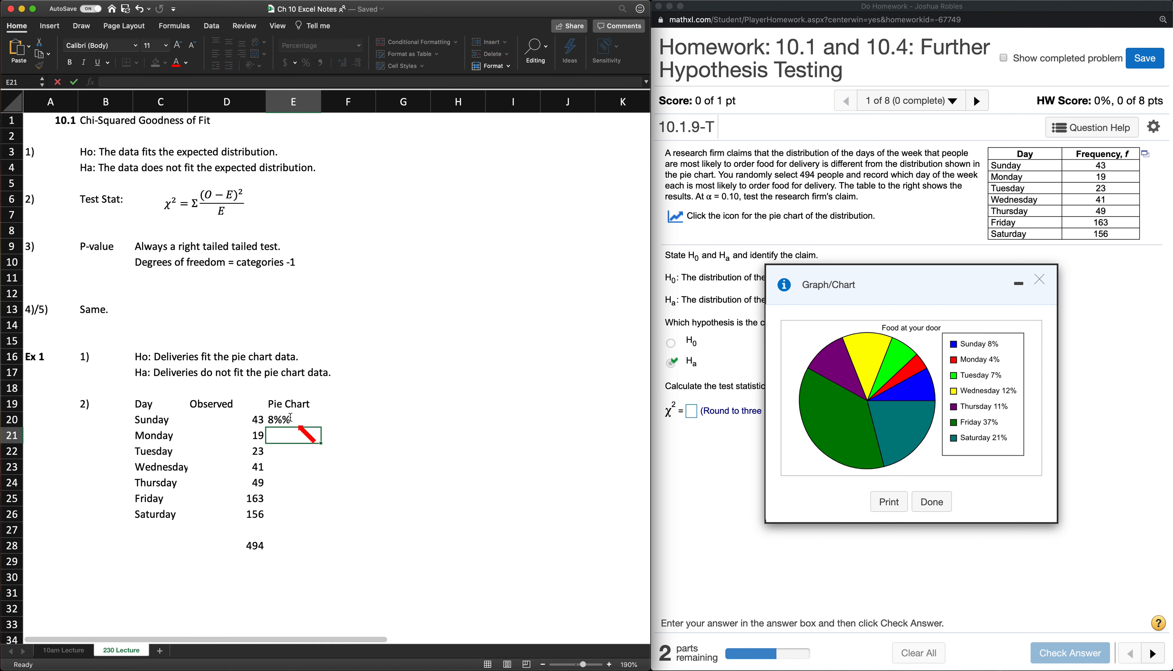
left_click(291, 417)
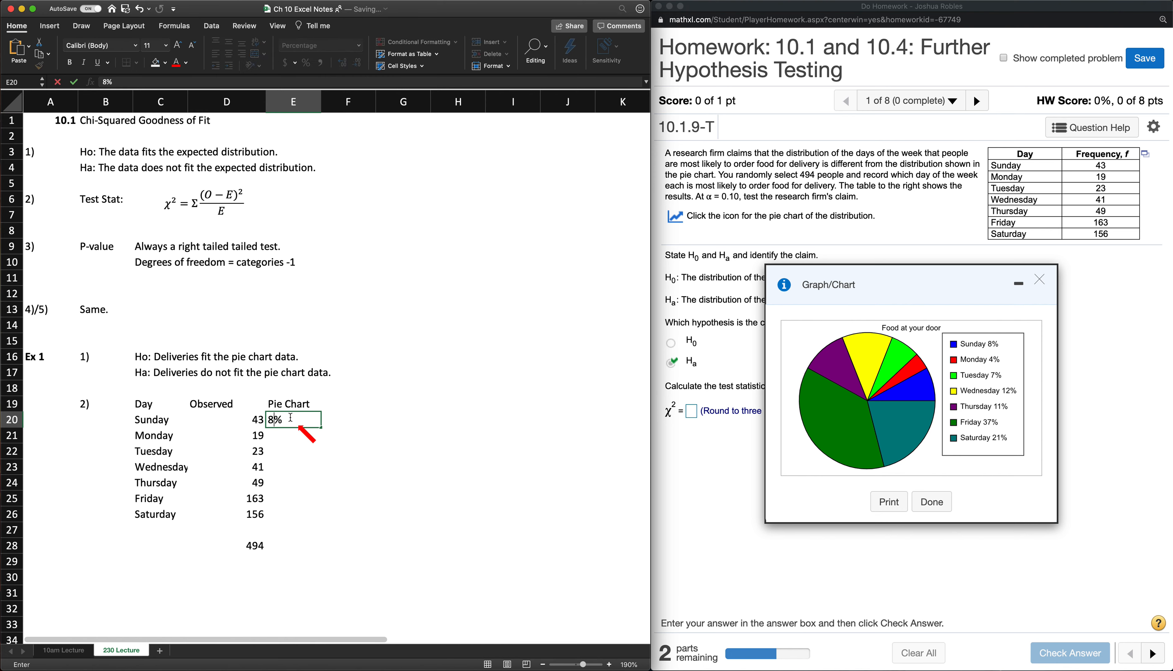
key("Return")
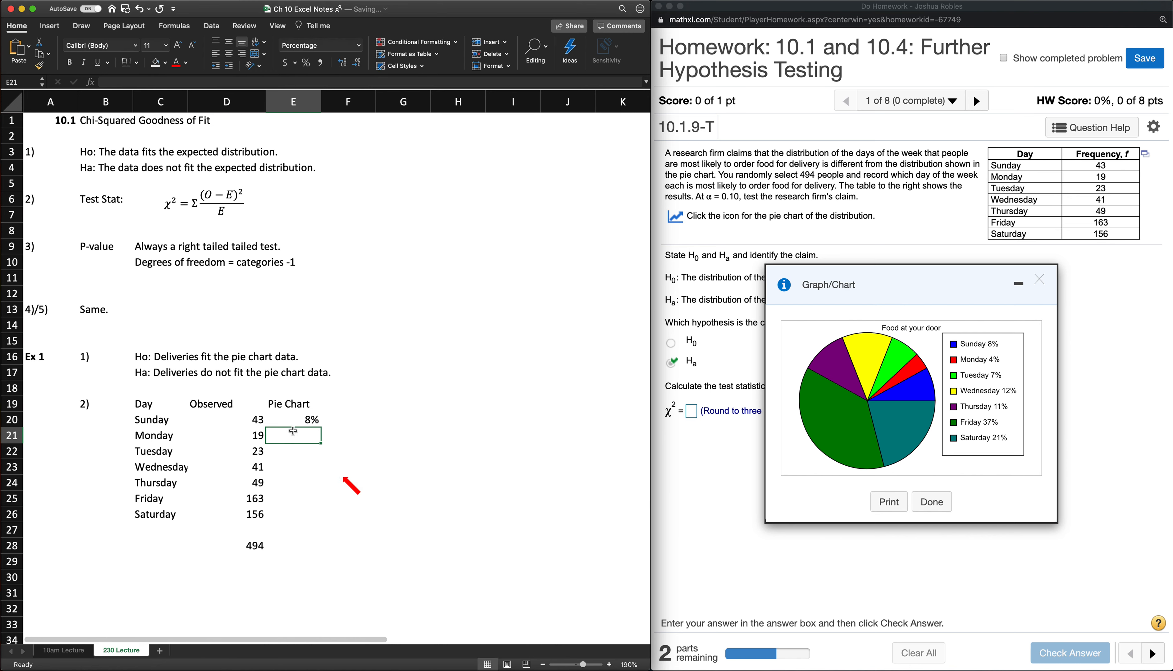
- Format the Pie Chart cells E20:E26 as Percentage
left_click_drag(293, 418, 295, 516)
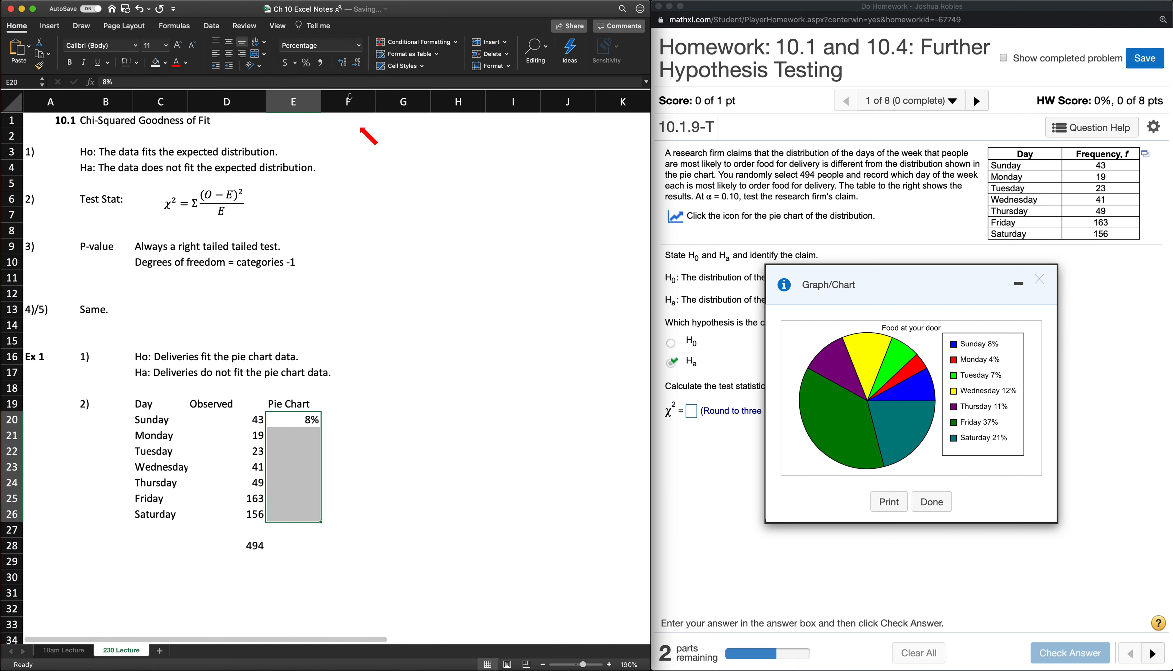
left_click(358, 45)
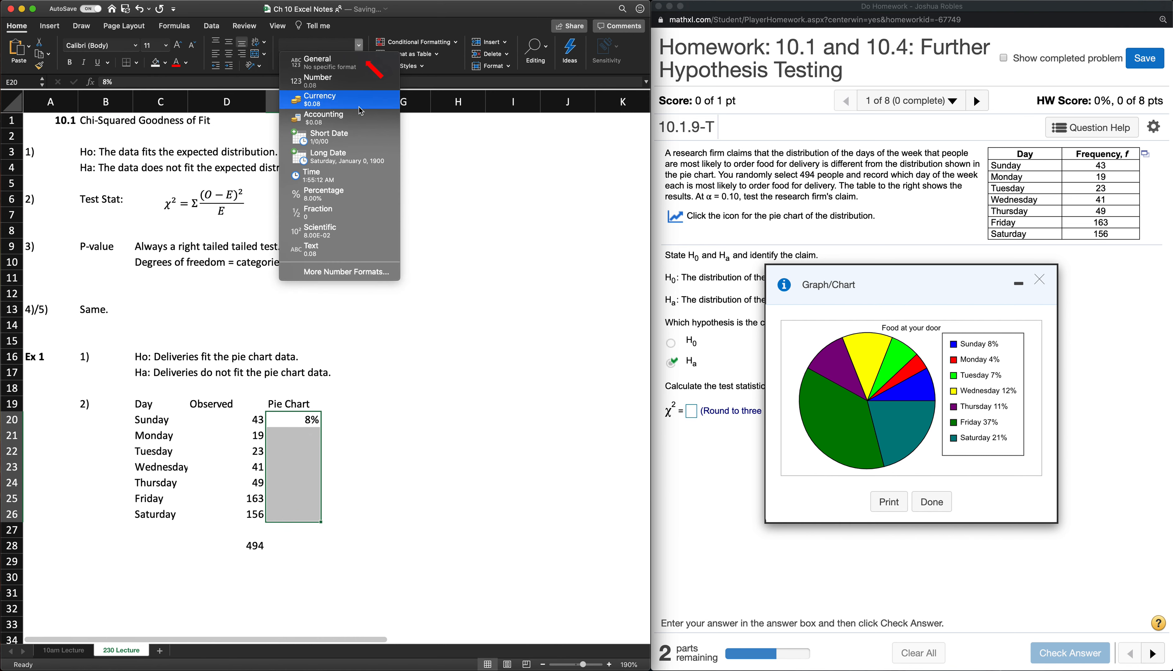
left_click(350, 198)
- Enter the pie chart shares 4%, 7%, 12%, 11%, 37% and 21% in E21:E26, and show E20:E26 with zero decimal places
left_click(309, 435)
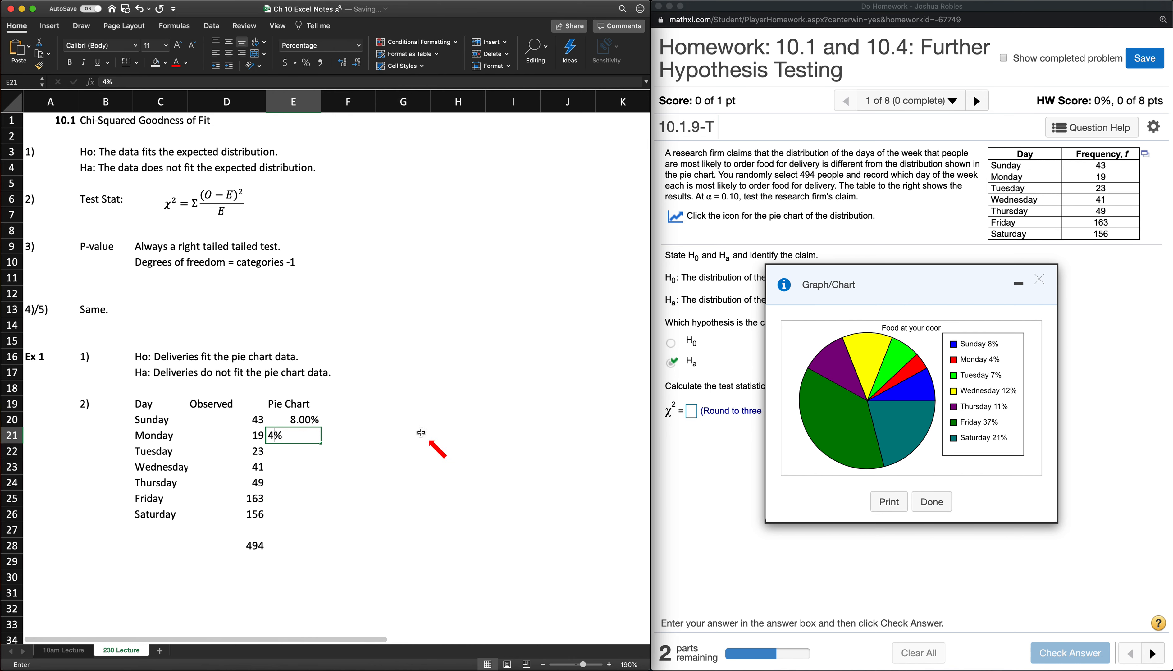
type("4")
key("Return")
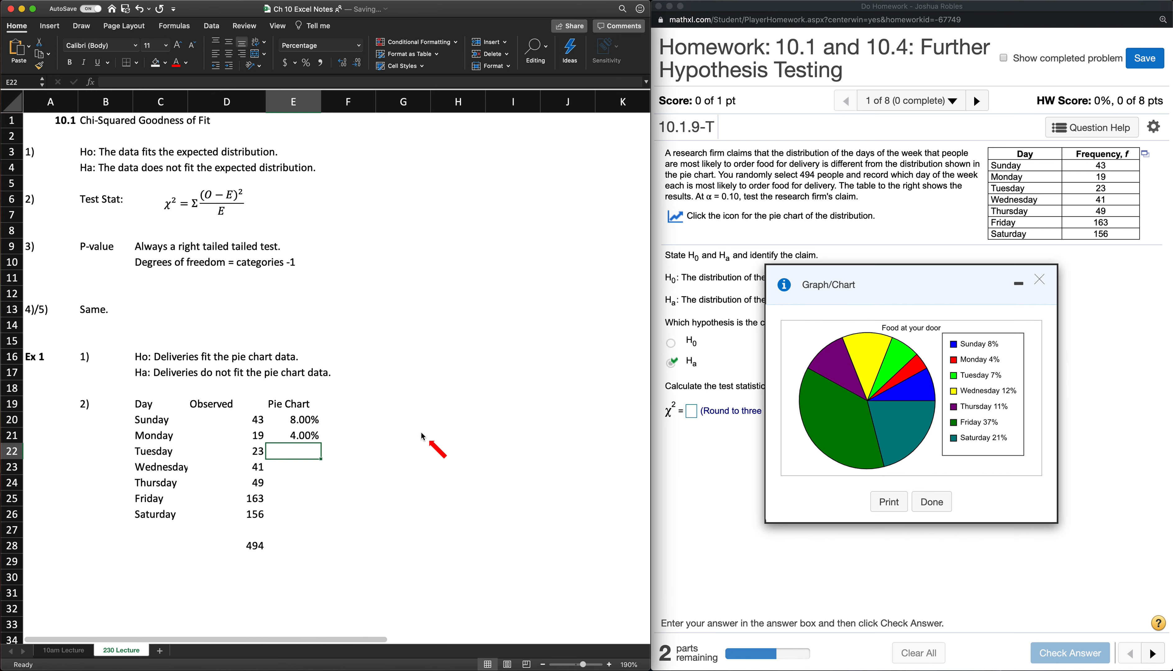
type("7")
key("Return")
type("12")
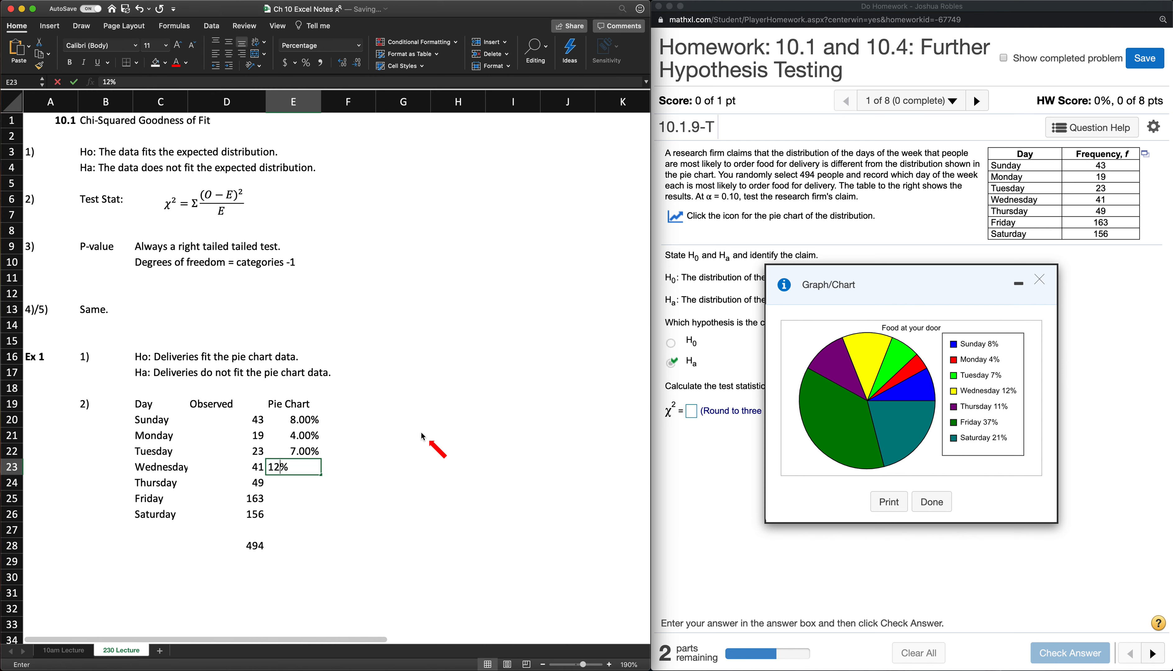
key("Return")
type("11")
key("Return")
type("37")
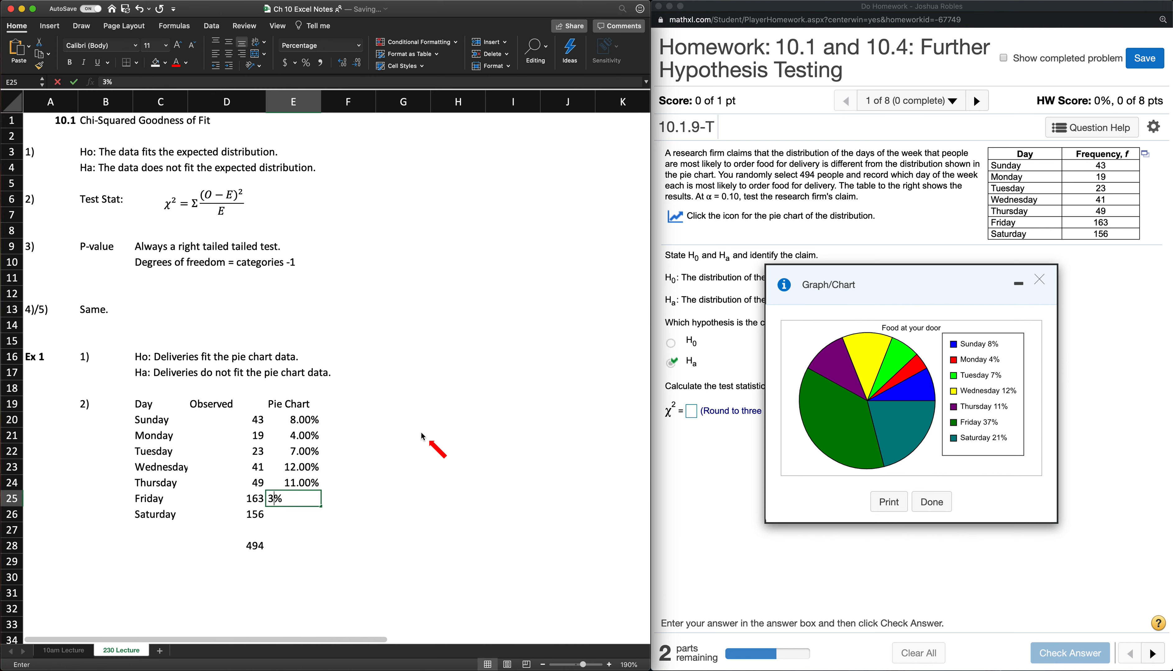
key("Return")
type("21")
key("Return")
left_click_drag(303, 421, 302, 519)
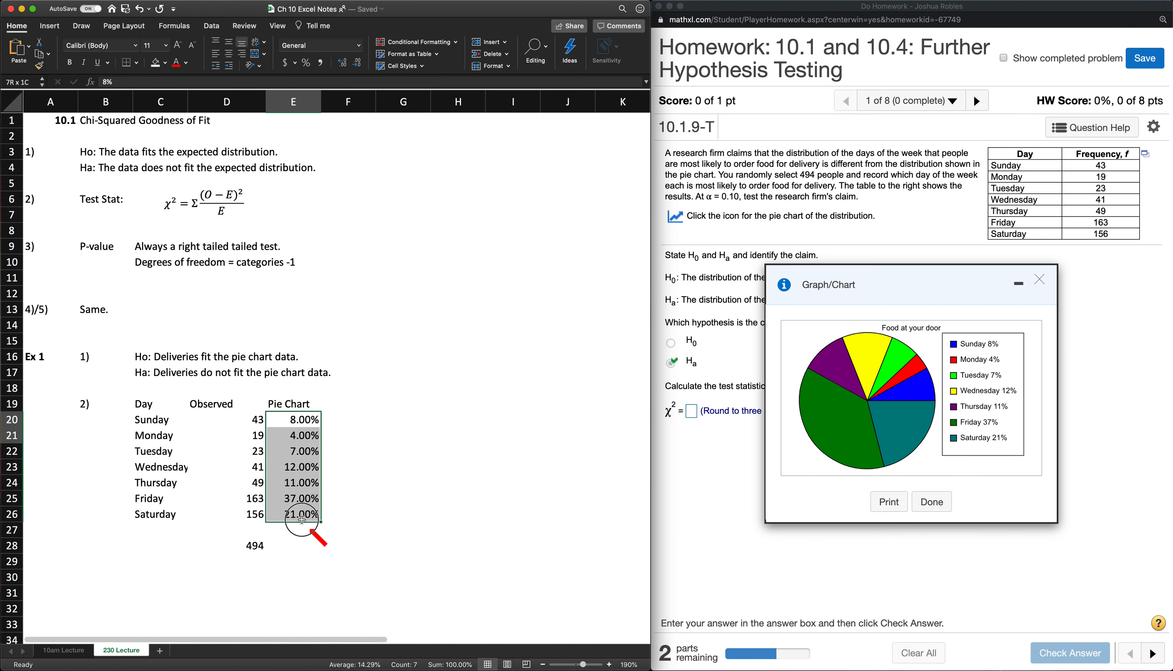
left_click(357, 62)
left_click(357, 62)
- Enter the column heading "Expected" in F19, beside the Pie Chart heading
left_click(345, 398)
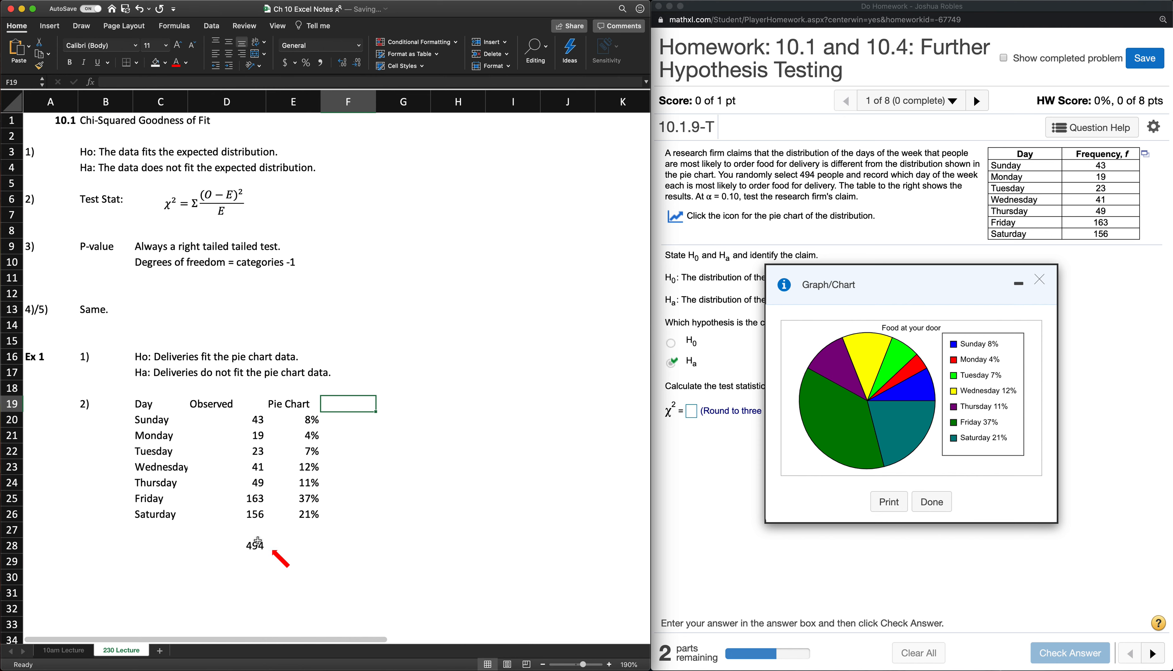
type("Ex[e")
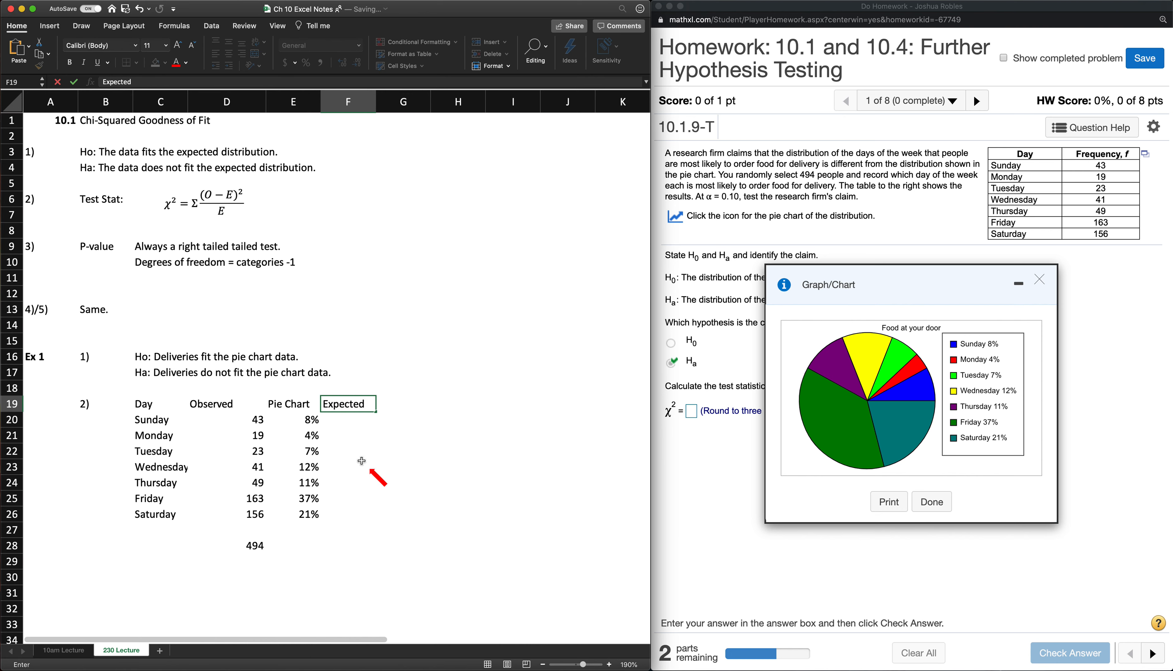
key("Return")
- Calculate Sunday's expected frequency in F20 with the formula =E20*$D$28, keeping the total as an absolute reference
type("[")
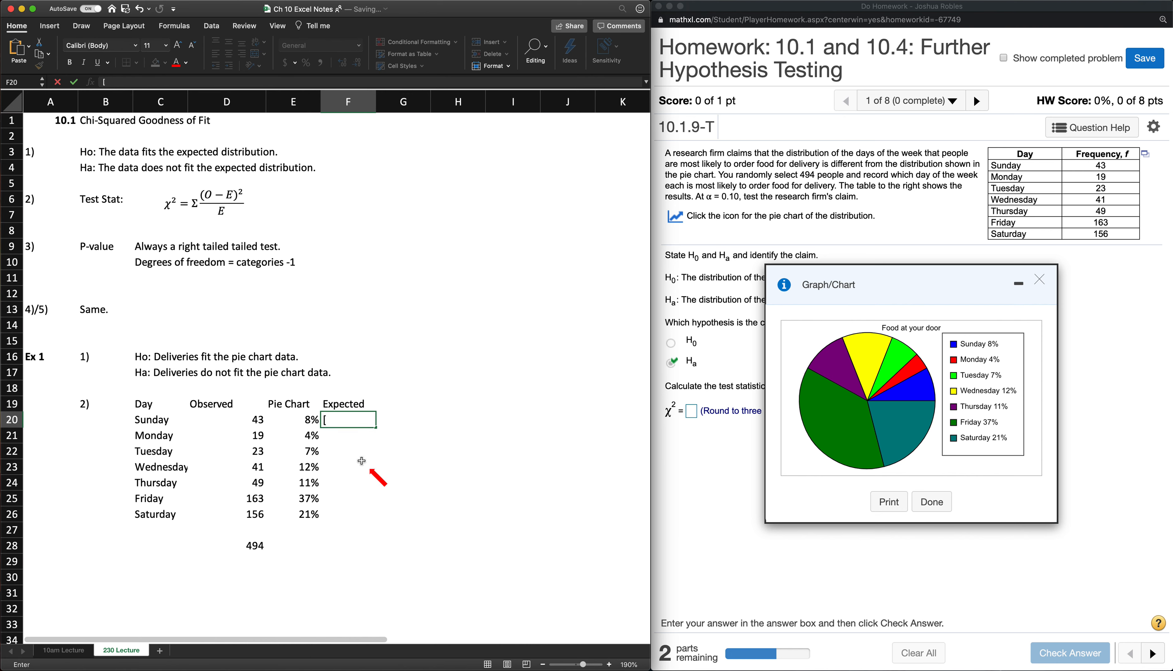
key("Left")
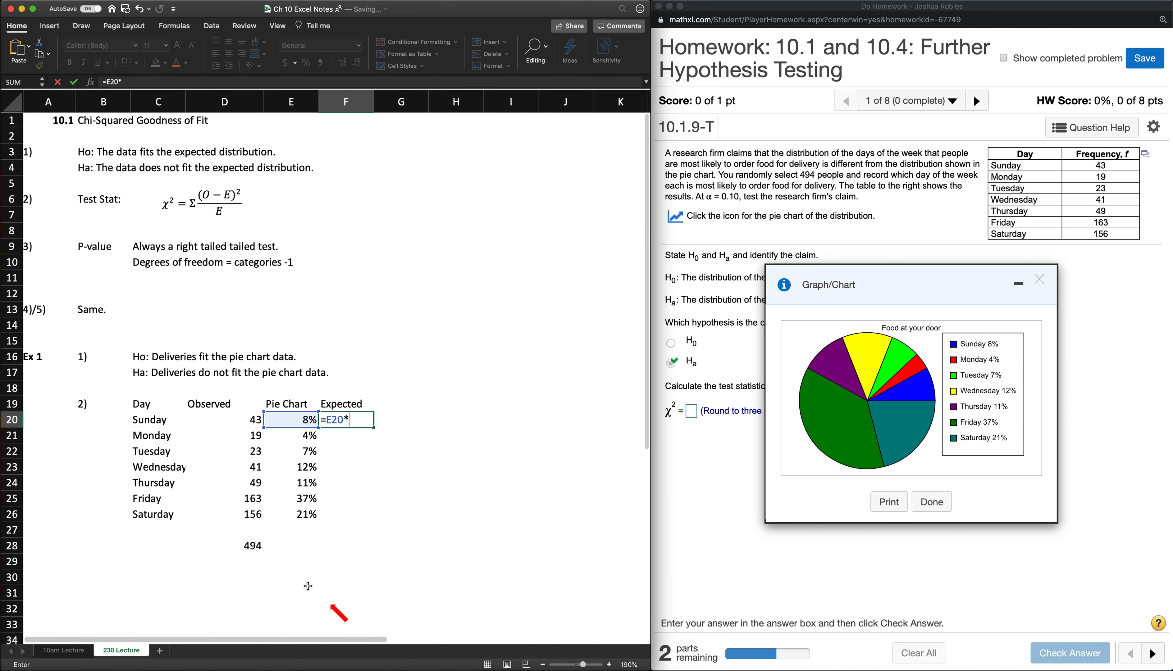
left_click(251, 547)
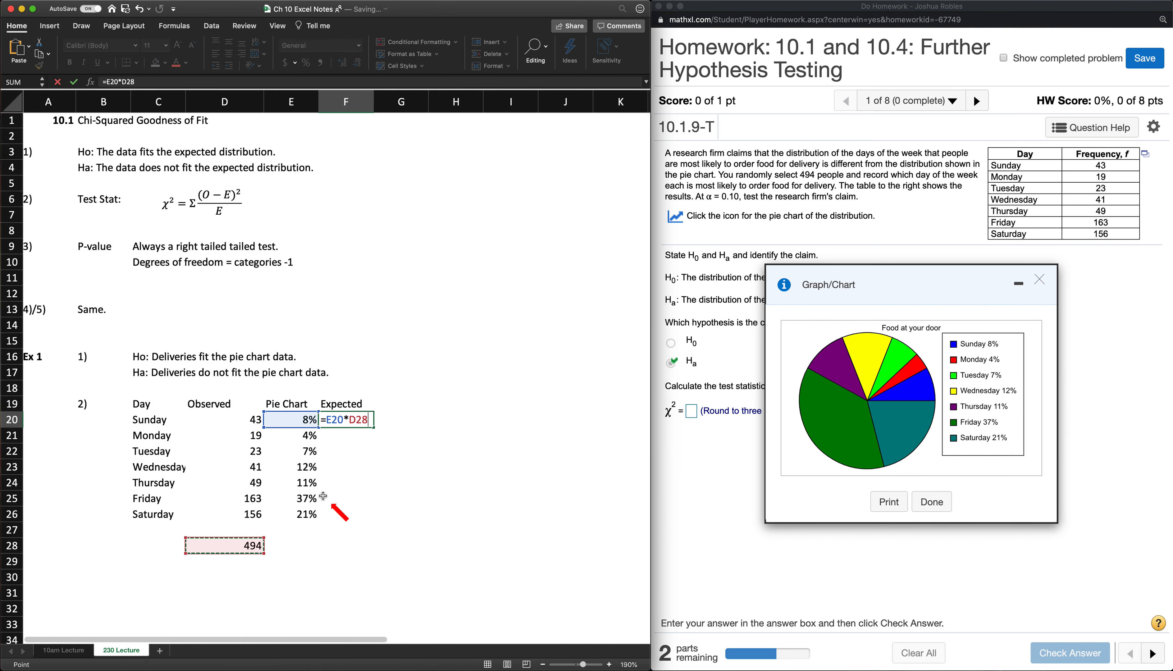
key("shift+Left")
key("shift+Left")
key("shift+Right")
key("shift+Right")
key("shift+Right")
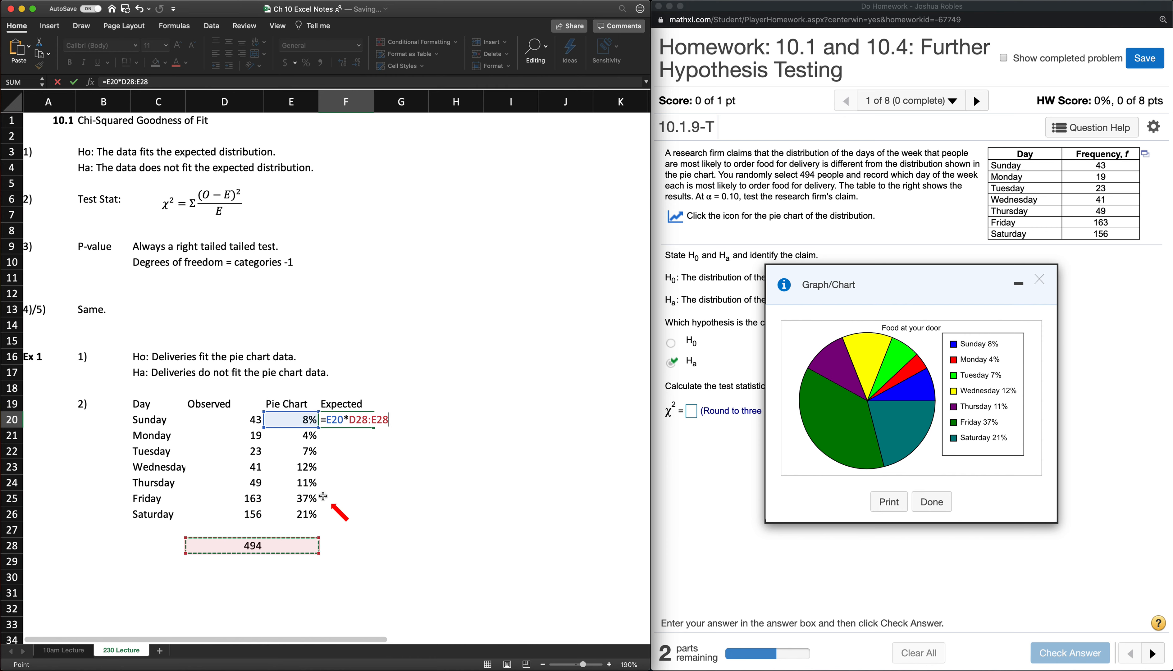
left_click(255, 547)
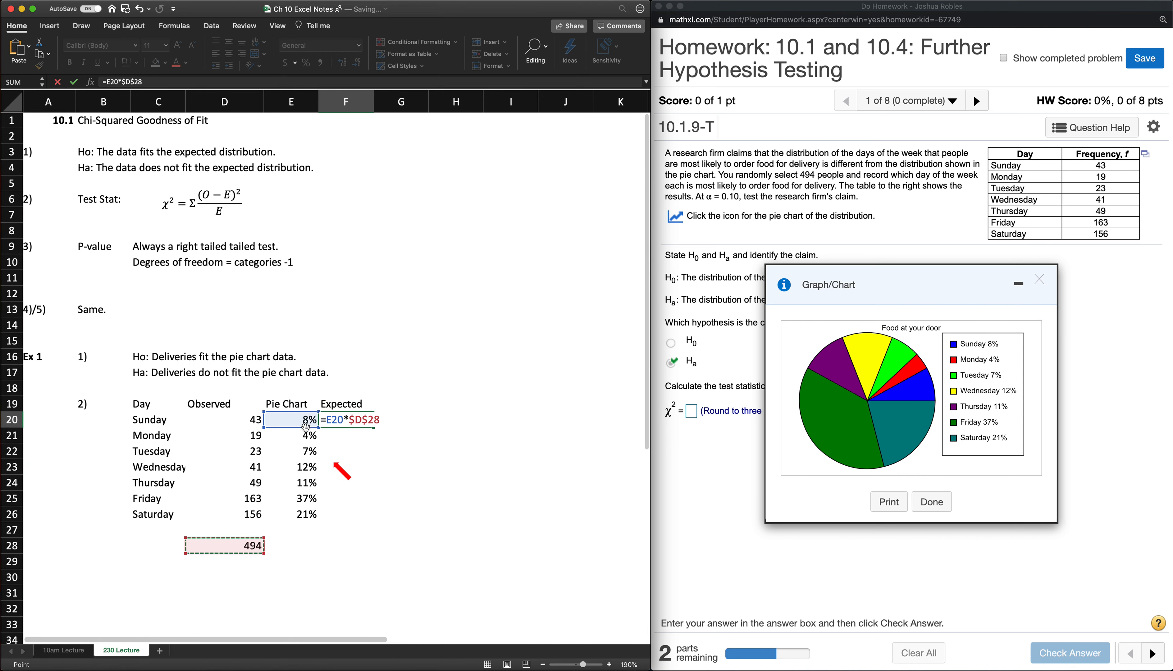
key("Return")
- Fill the expected frequency formula from F20 down through Saturday in F26
left_click(341, 424)
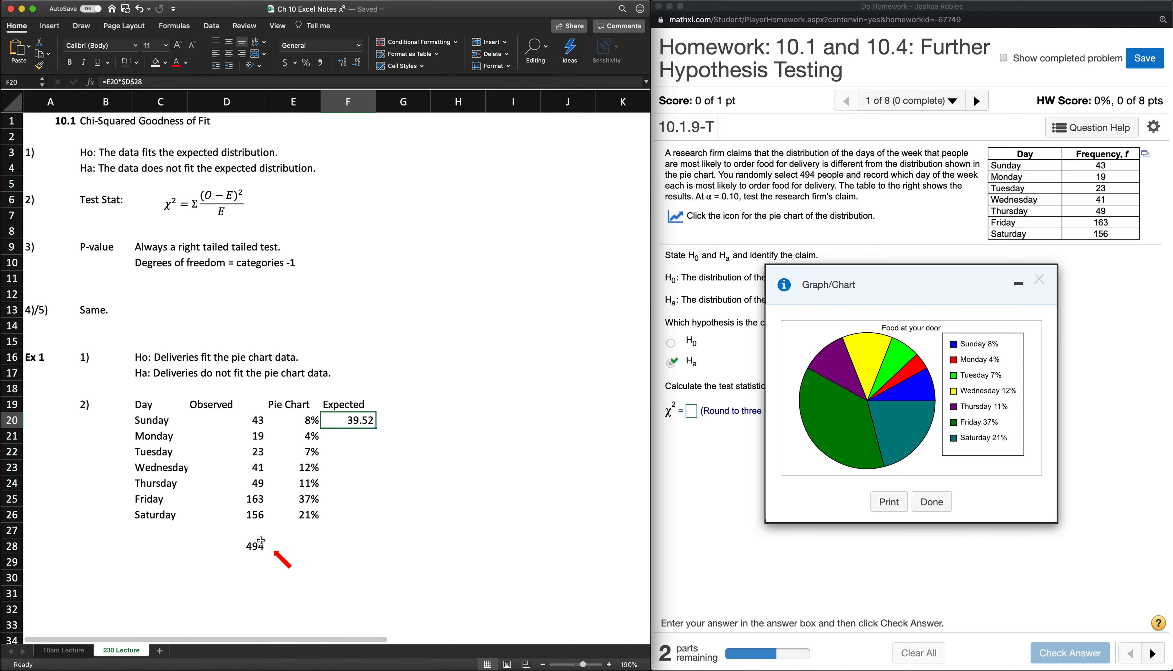
scroll(281, 417, "right", 1)
scroll(280, 418, "left", 1)
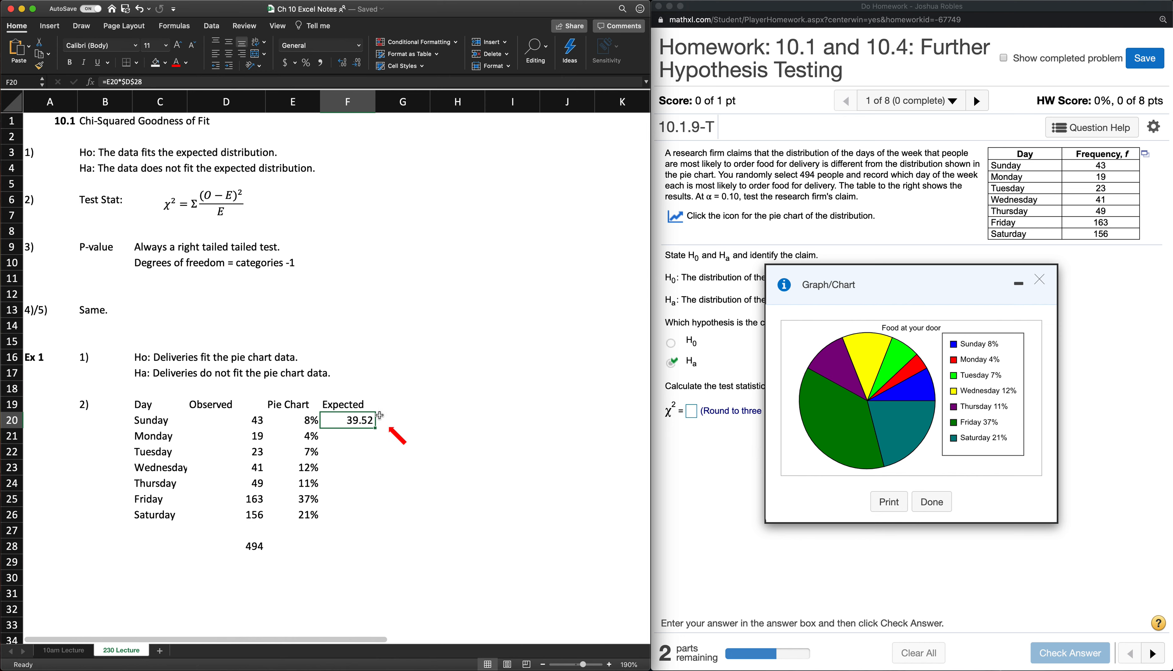
scroll(296, 372, "down", 3)
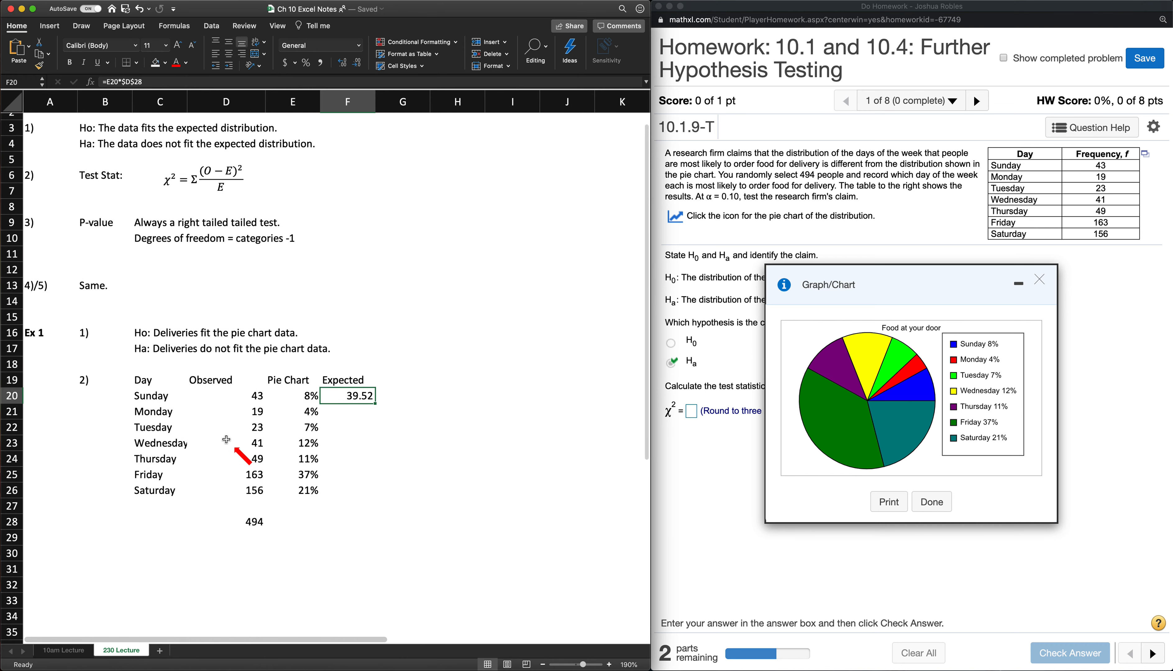
scroll(248, 424, "up", 3)
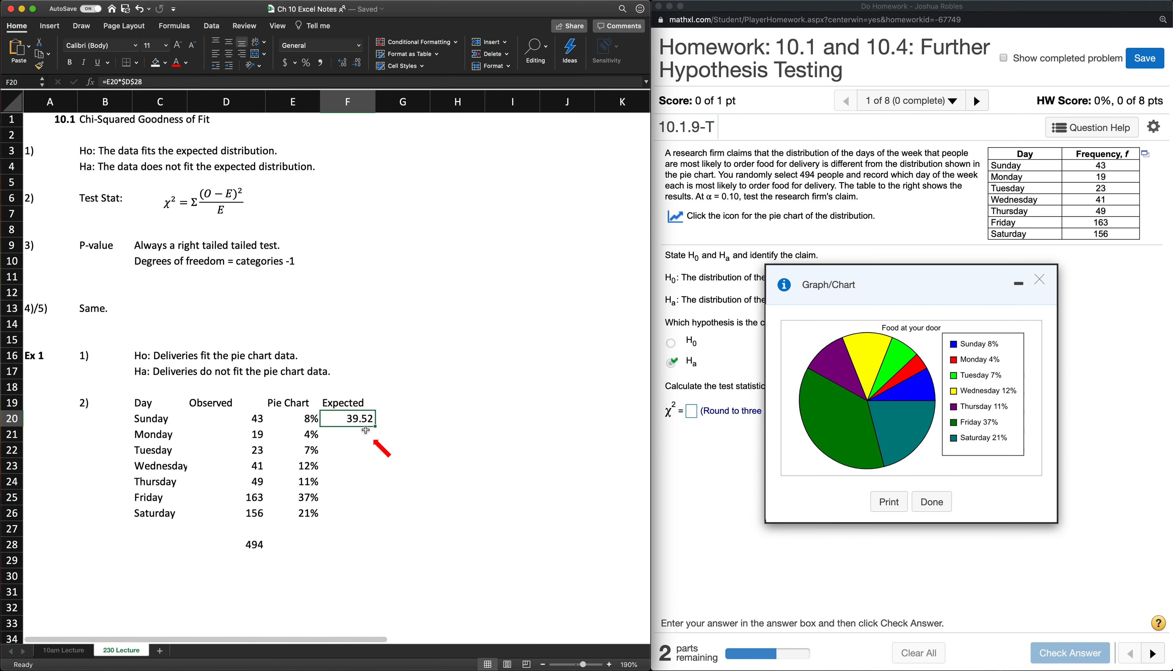
scroll(354, 429, "down", 1)
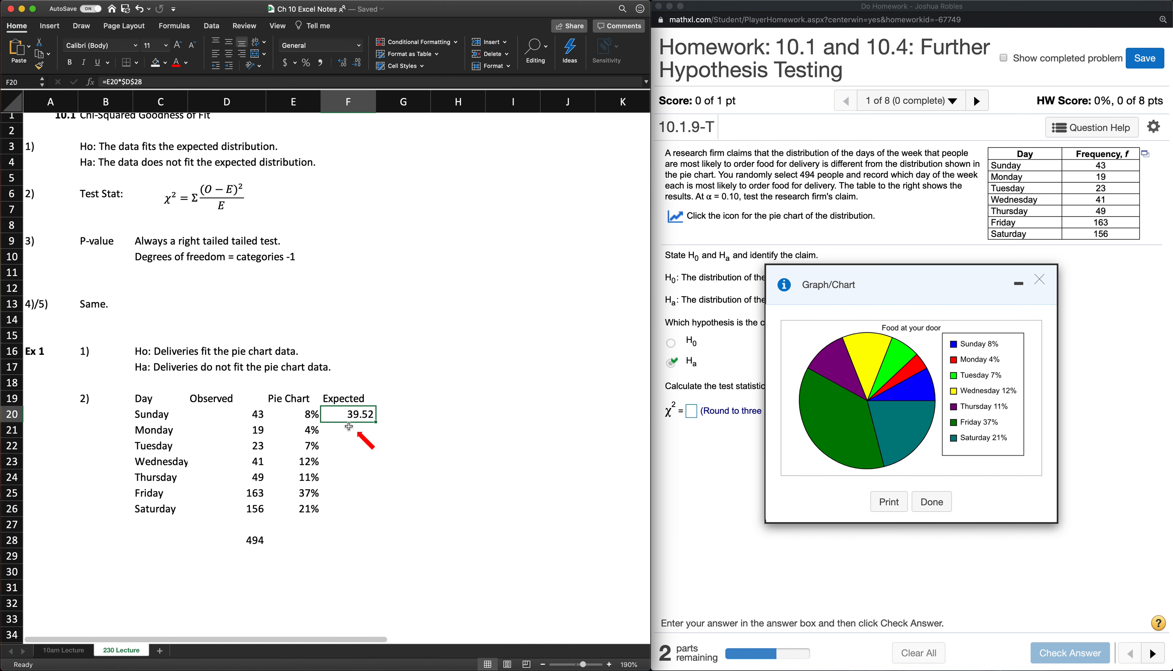
double_click(377, 423)
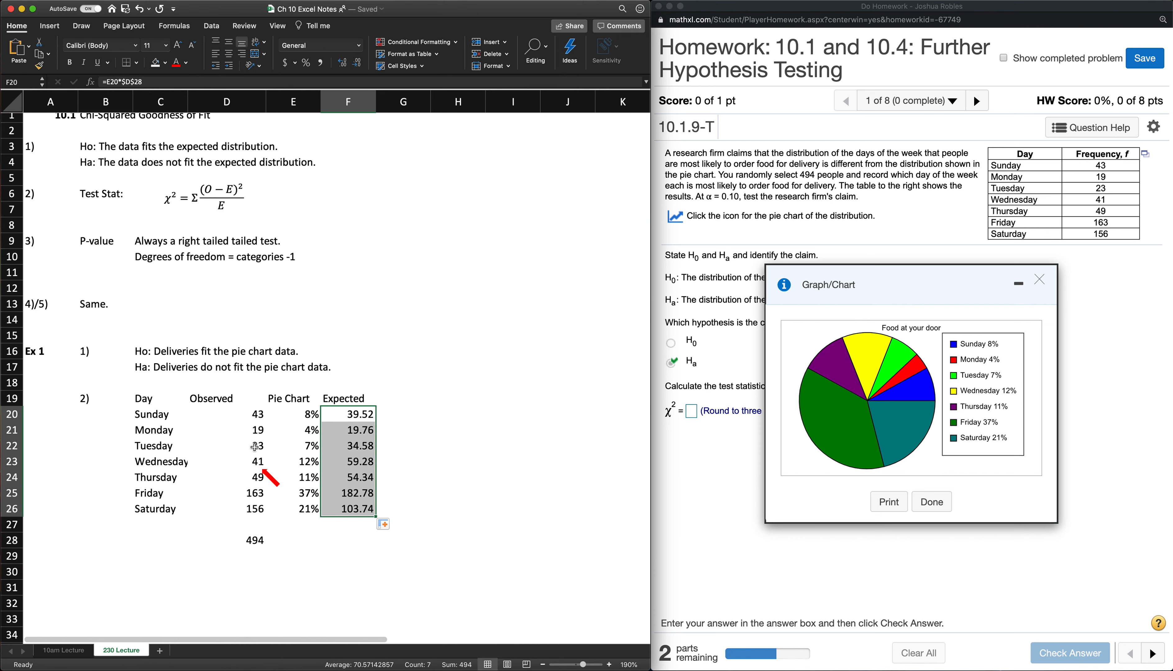
left_click(239, 431)
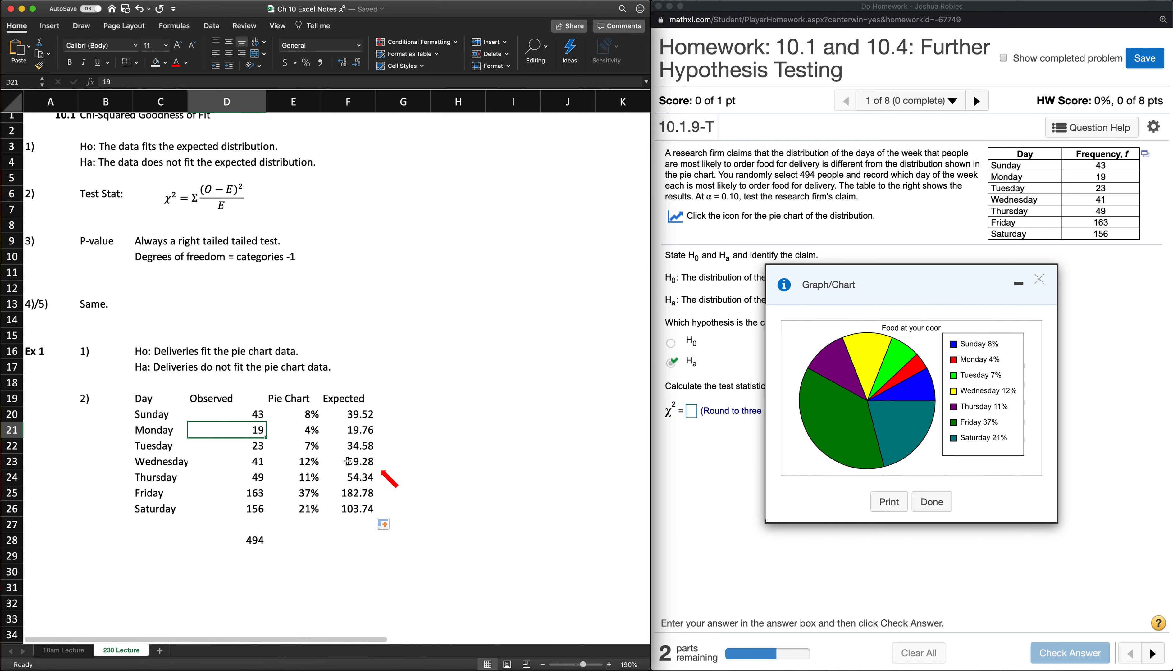
left_click(363, 461)
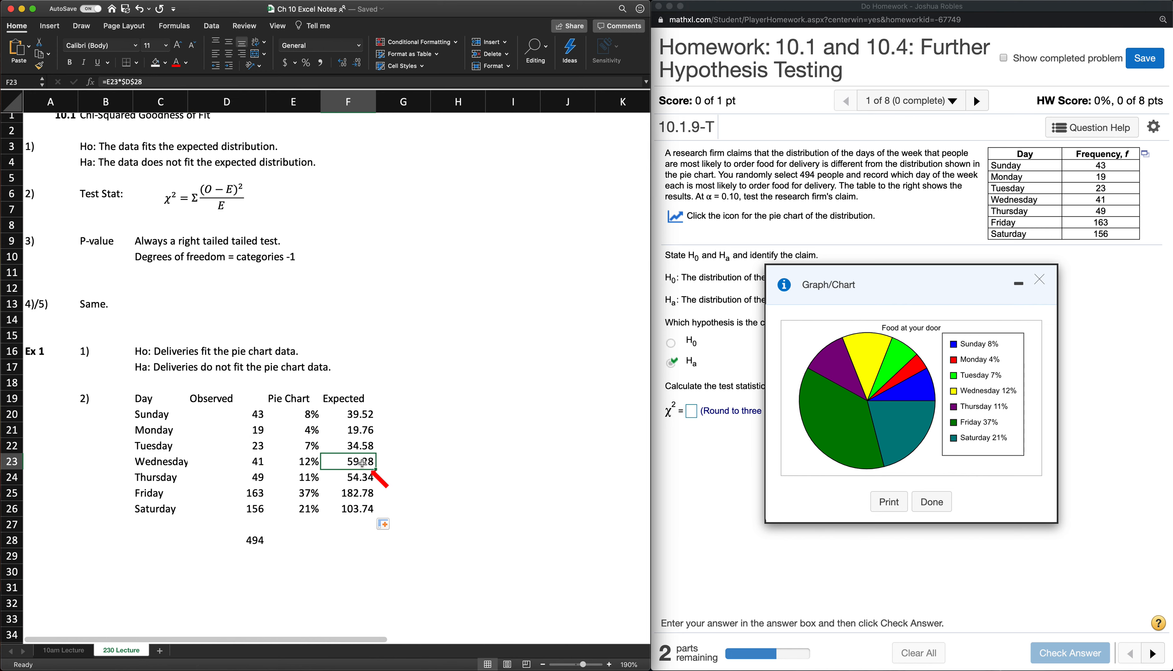
scroll(372, 479, "down", 1)
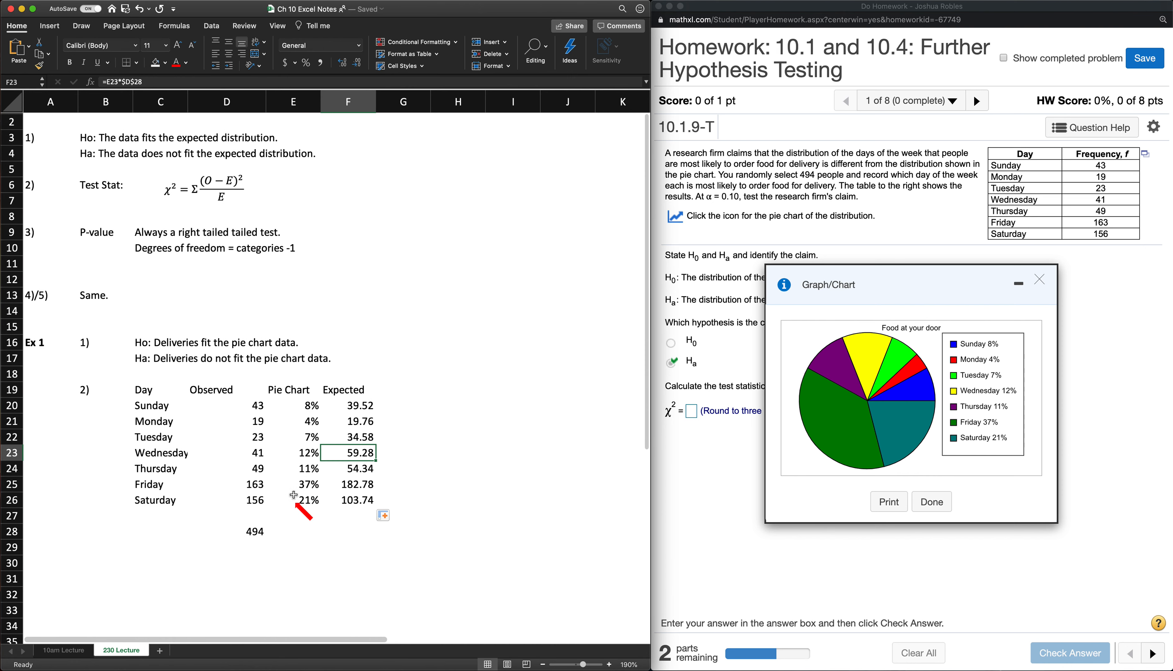
left_click(253, 501)
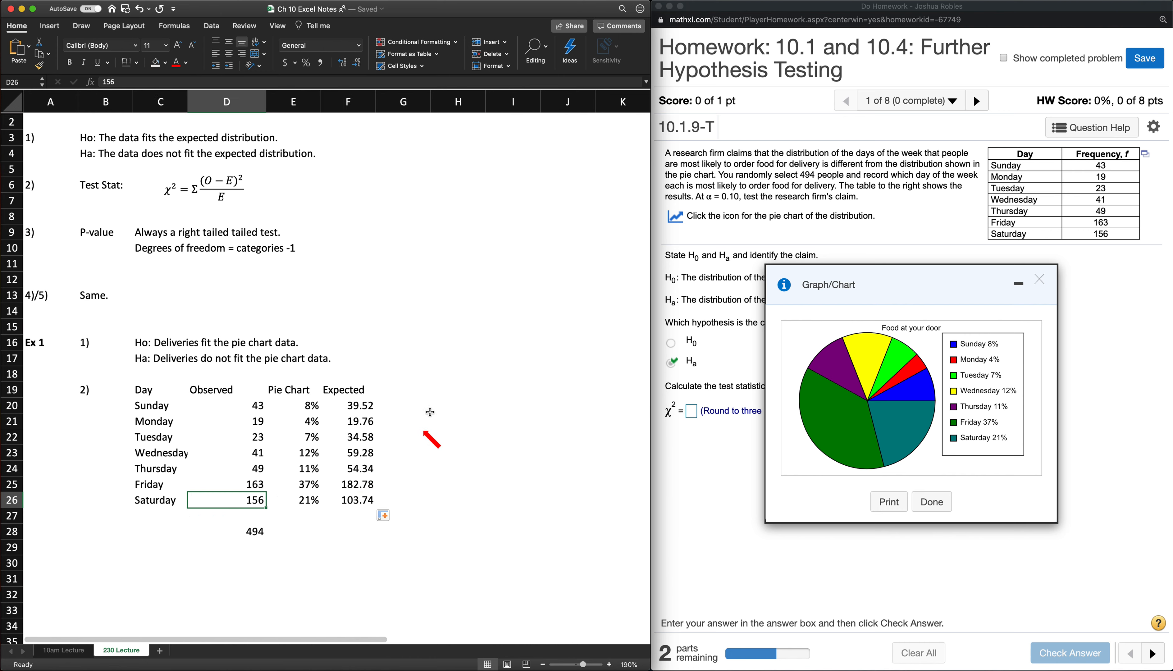
- Enter the column heading "(O-E)^2/E" in G19, beside the Expected heading
left_click(399, 393)
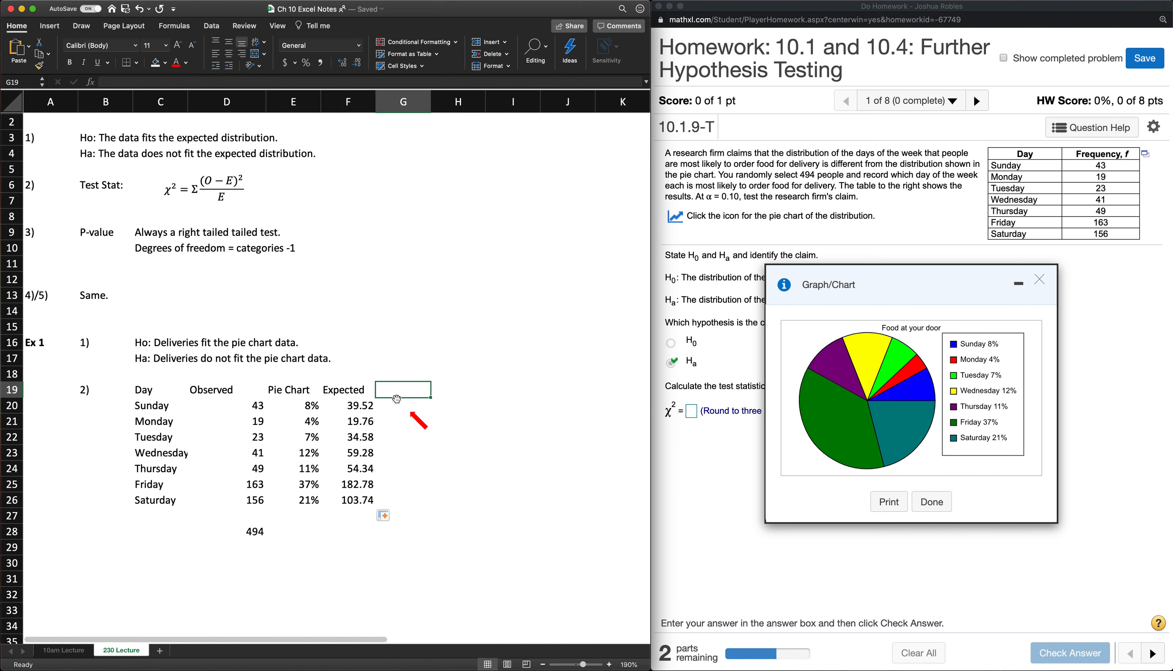
type("(O-E)^2/E")
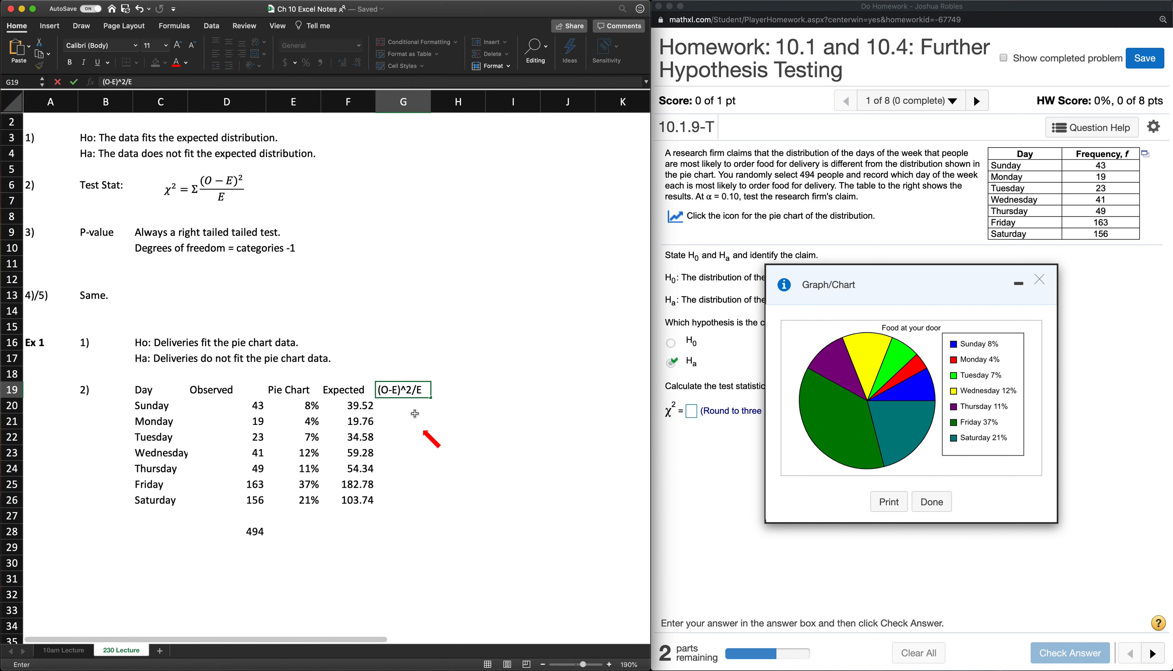
key("Return")
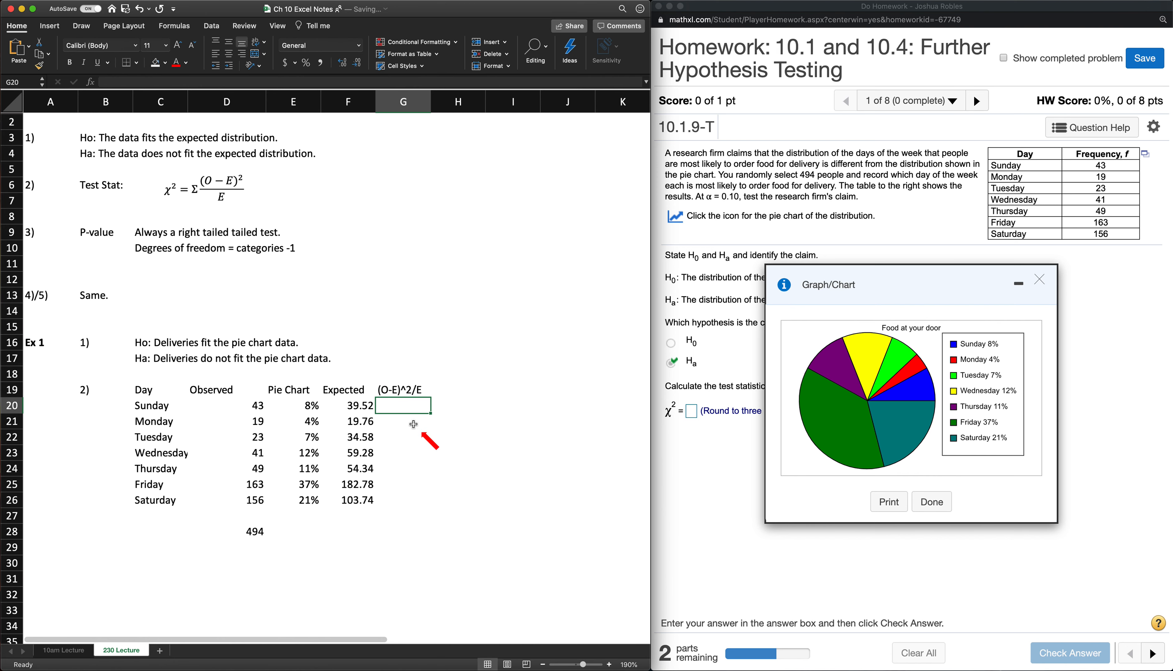
- Calculate Sunday's (O-E)^2/E value in G20 with the formula =(D20-F20)^2/F20
type("=(")
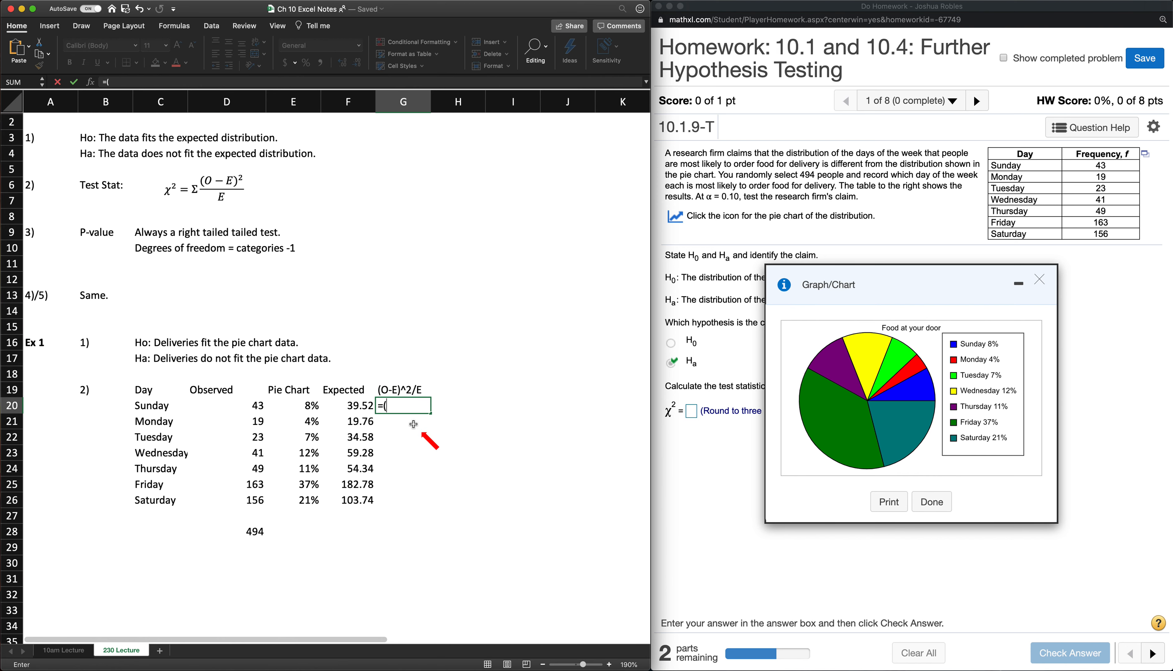
left_click(243, 406)
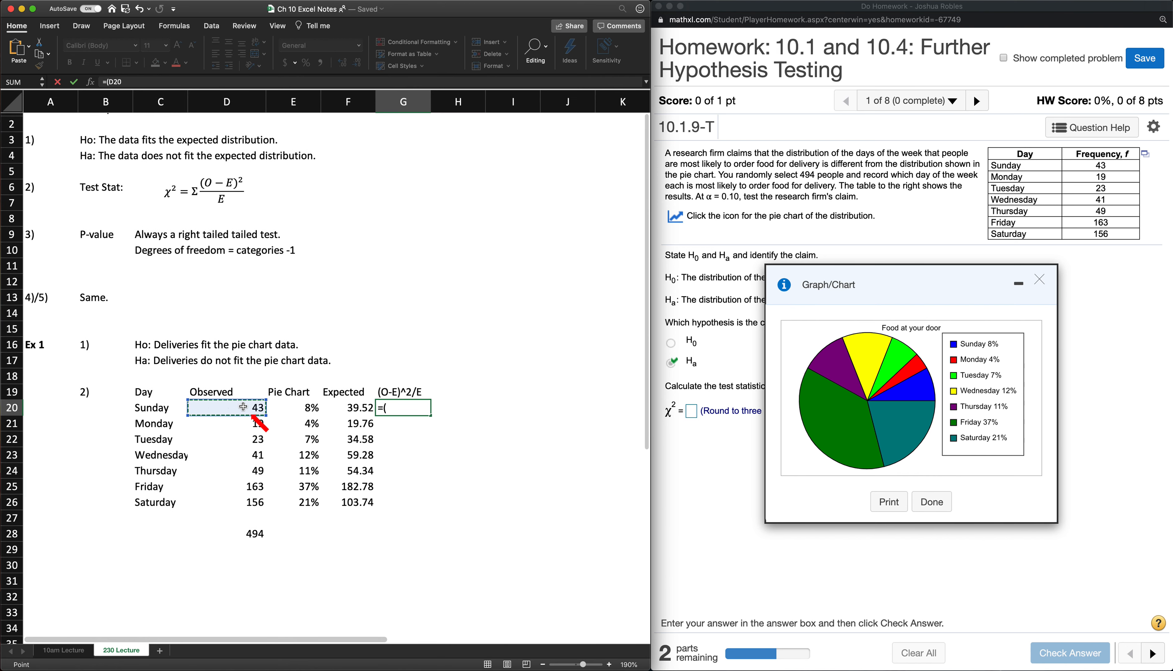
type("-")
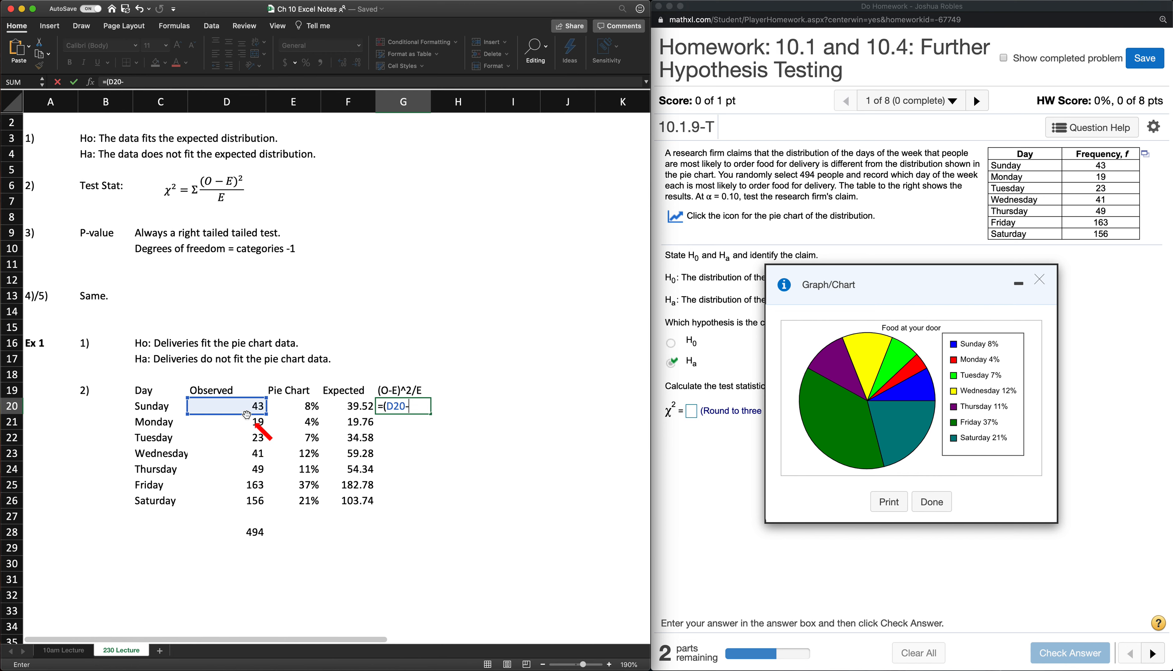
left_click(351, 408)
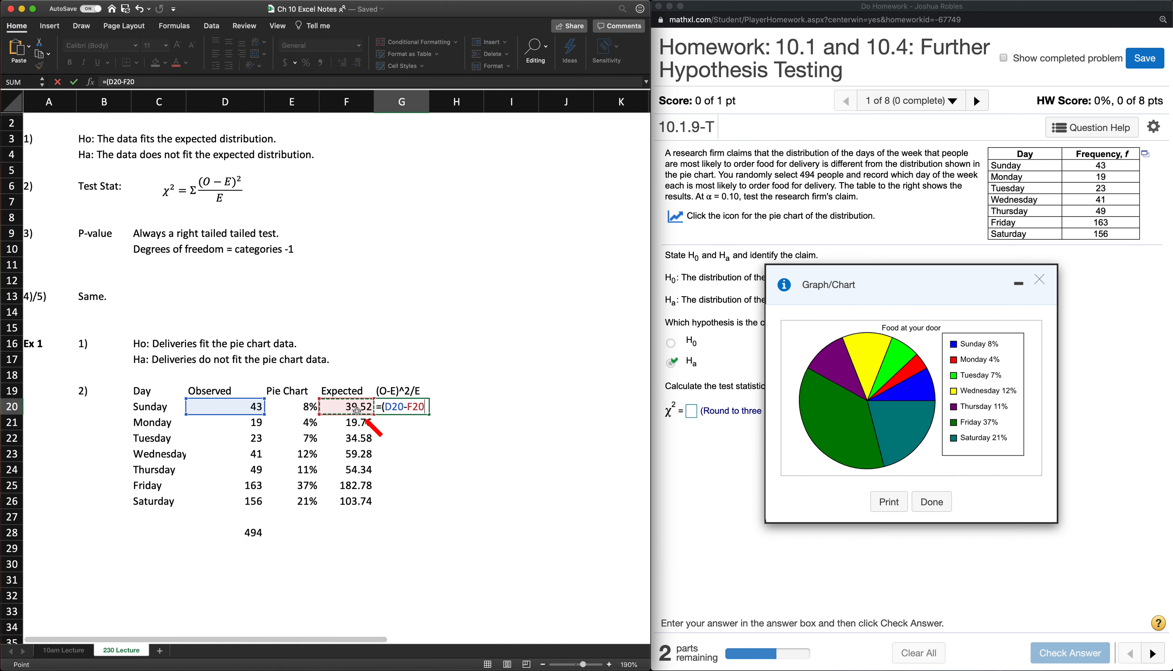
type("_")
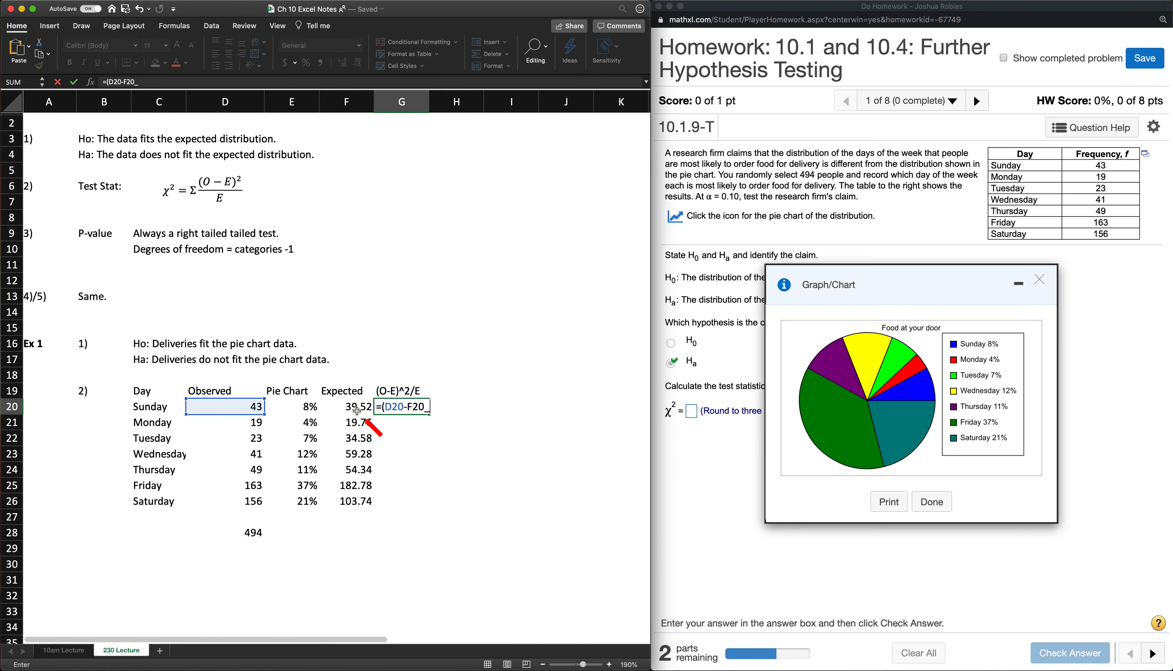
key("BackSpace")
type(")^2")
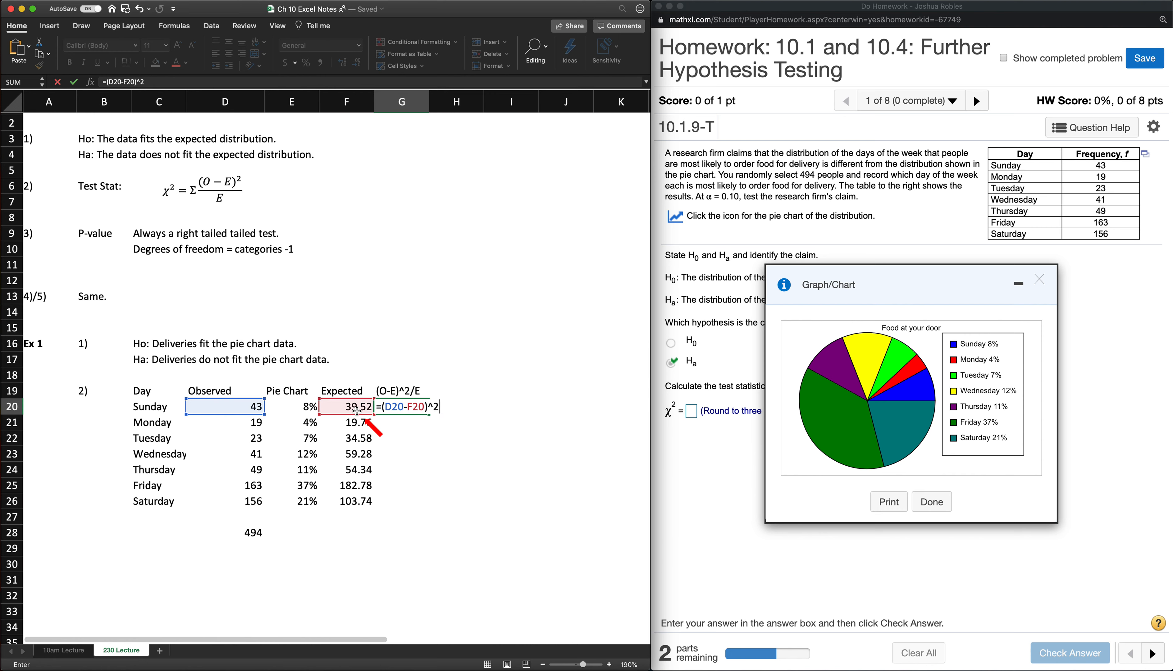
type("/")
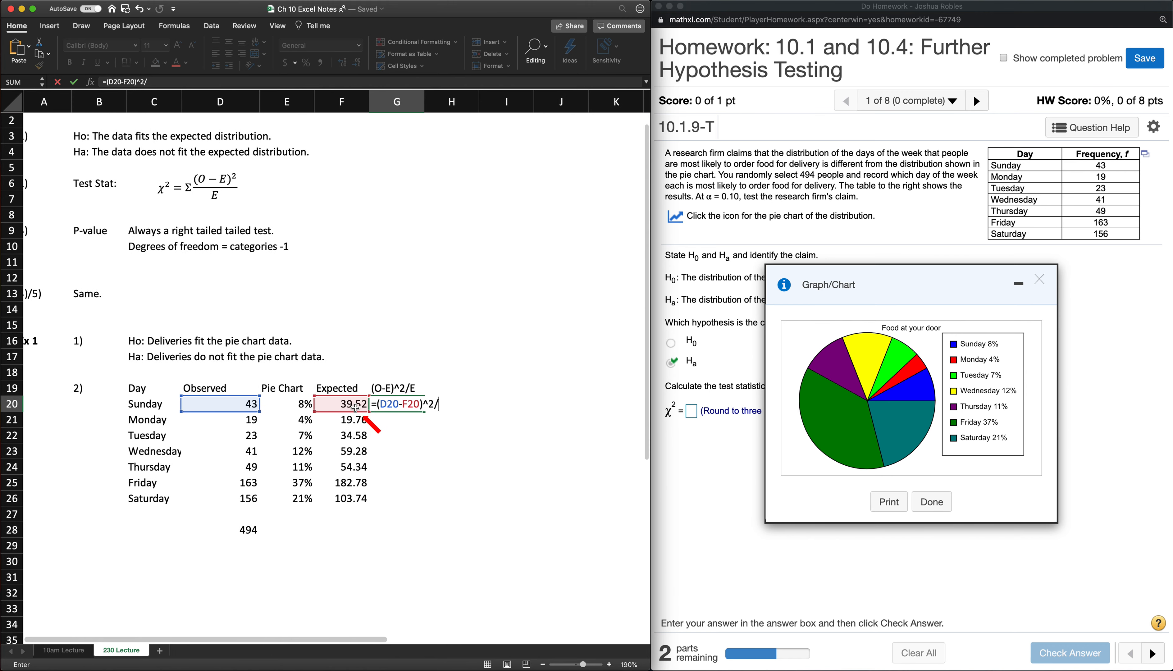
left_click(356, 410)
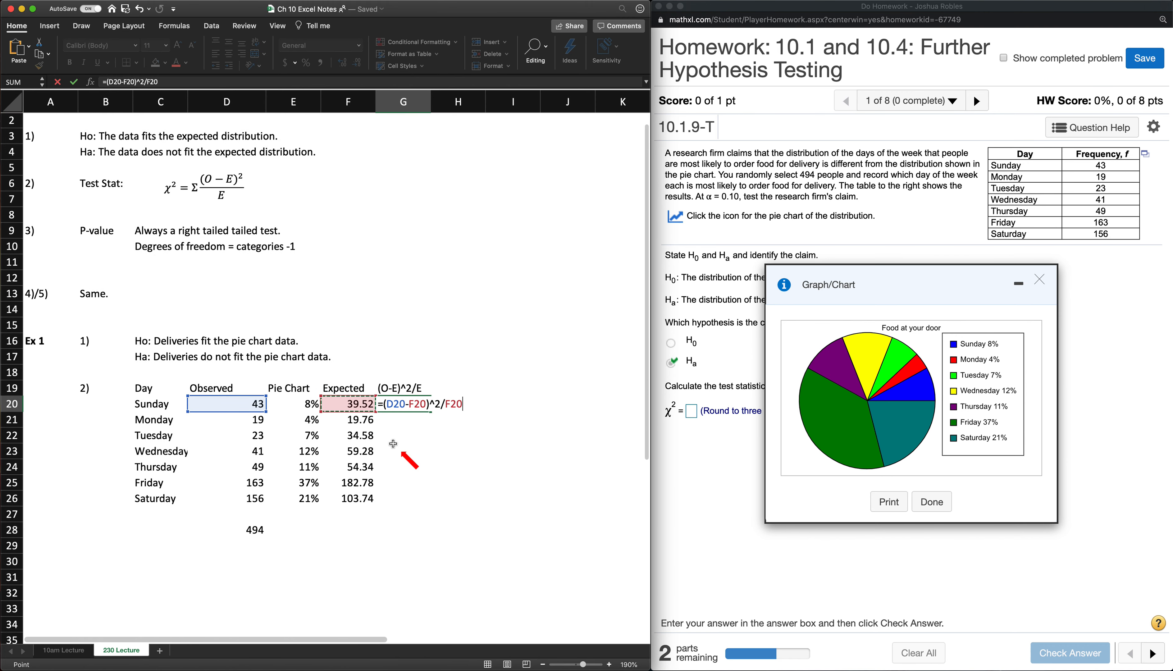
key("Return")
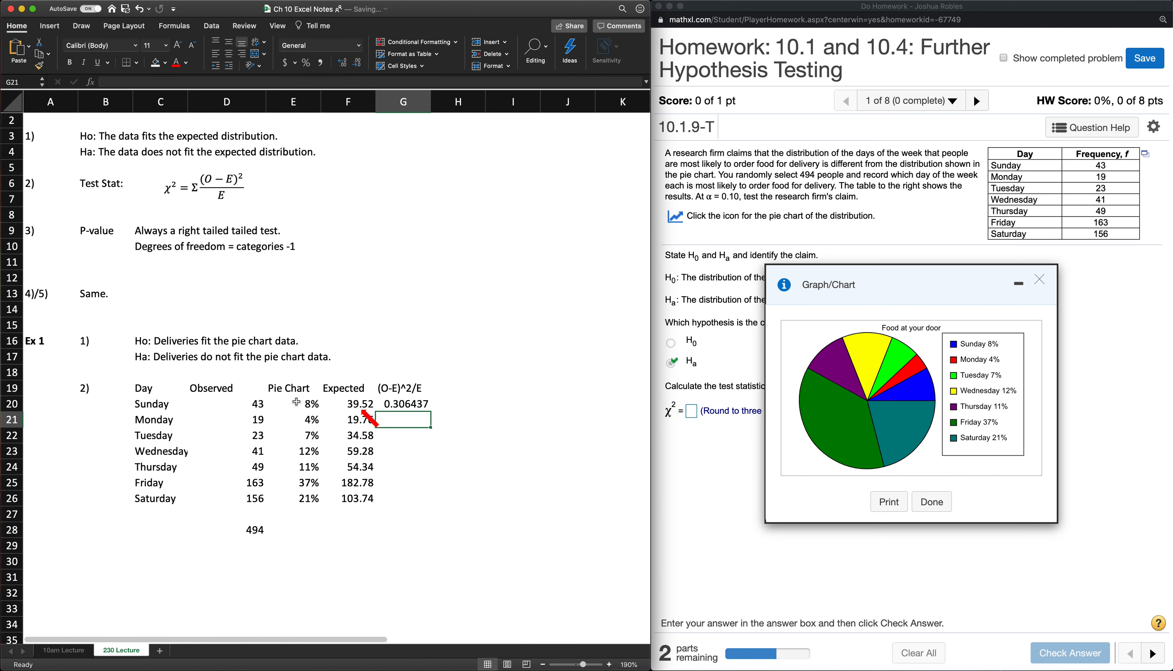
- Fill the (O-E)^2/E formula from G20 down through Saturday in G26
left_click(405, 404)
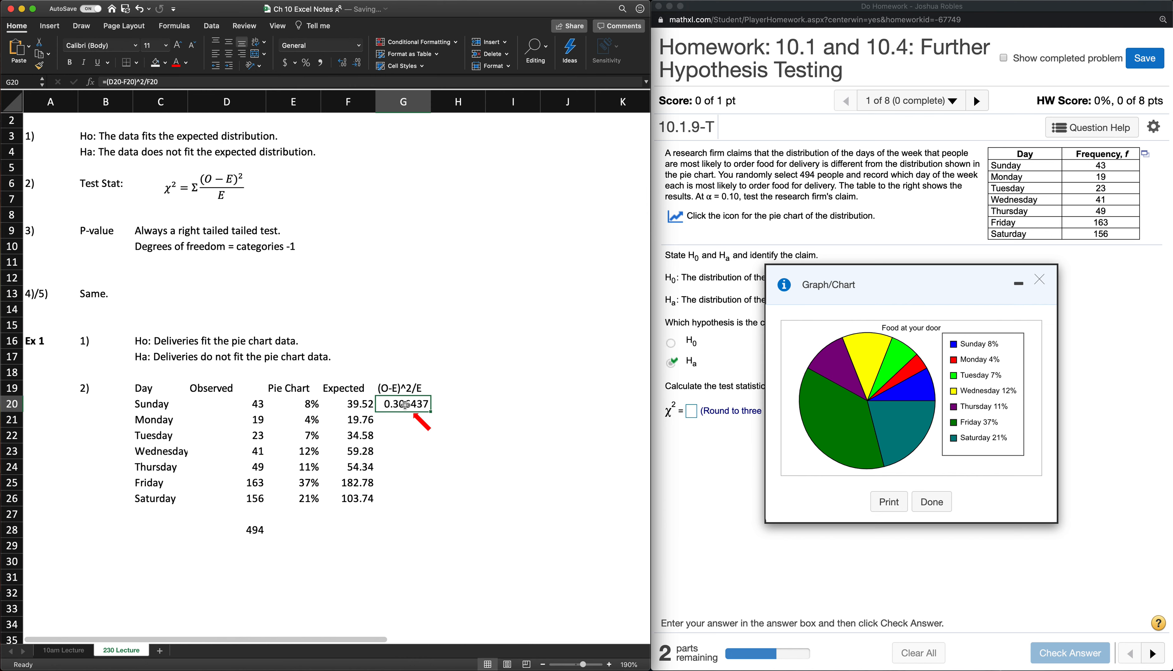
double_click(431, 411)
left_click(403, 531)
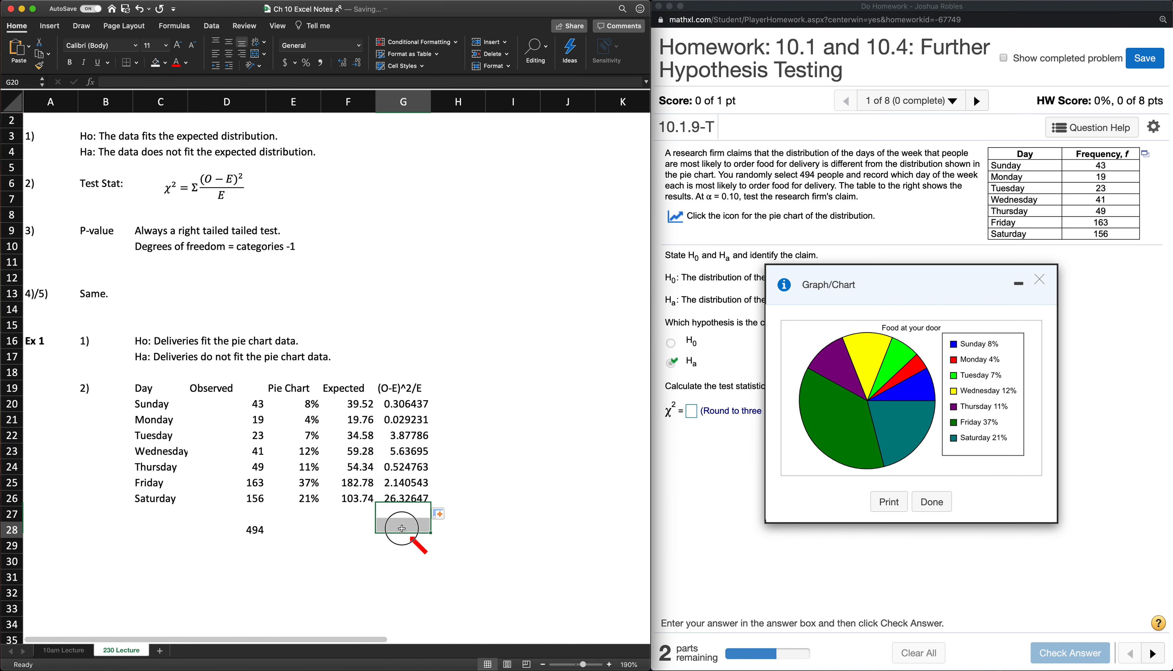
- Label F28 "chi-squared" and compute the test statistic in G28 with =SUM(G20:G26)
left_click(355, 531)
type("chi-squared")
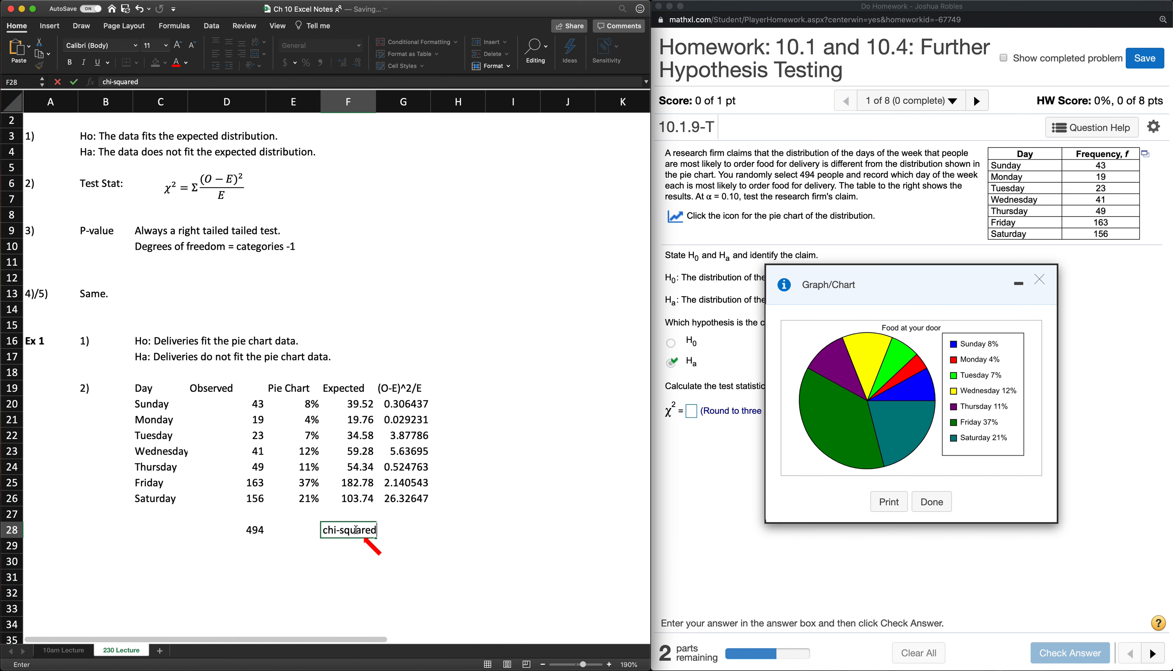
key("Tab")
type("=SUM(")
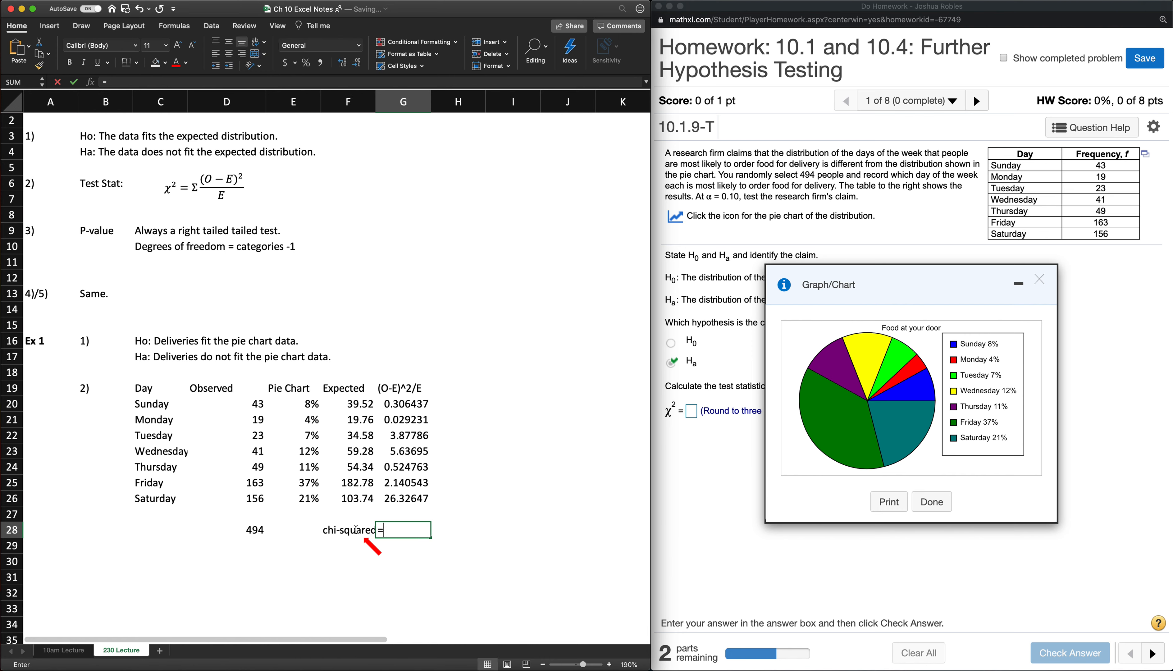
key("Up")
key("Up")
key("shift+Up")
key("shift+Up")
key("shift+Up")
key("shift+Up")
key("shift+Up")
key("shift+Up")
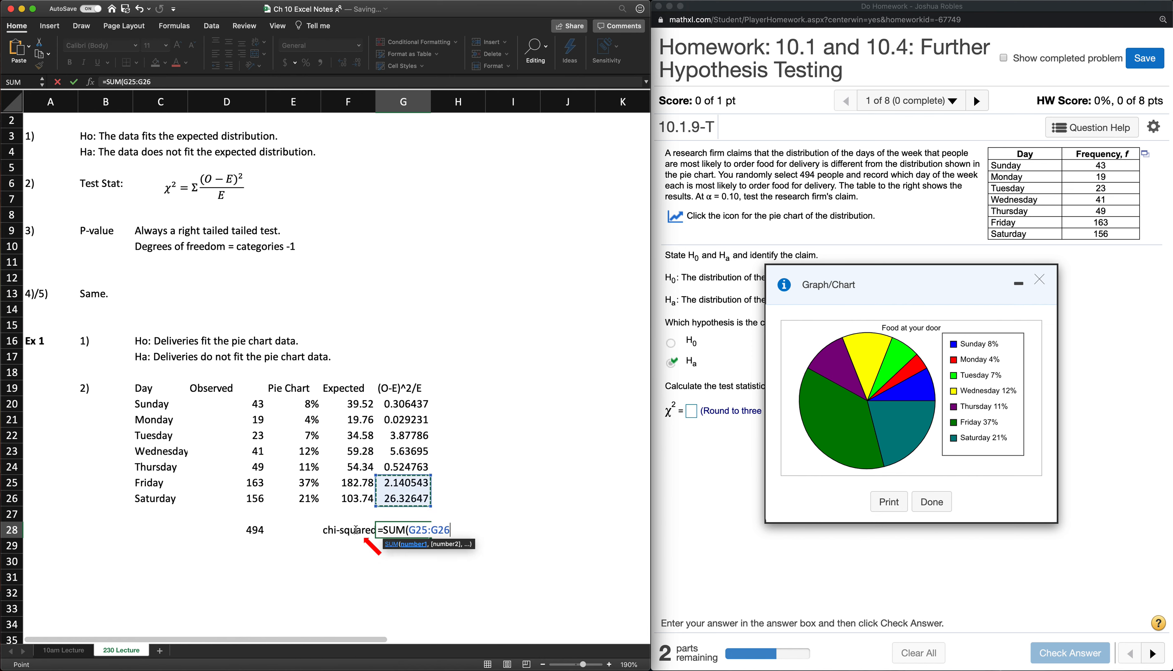
type(")")
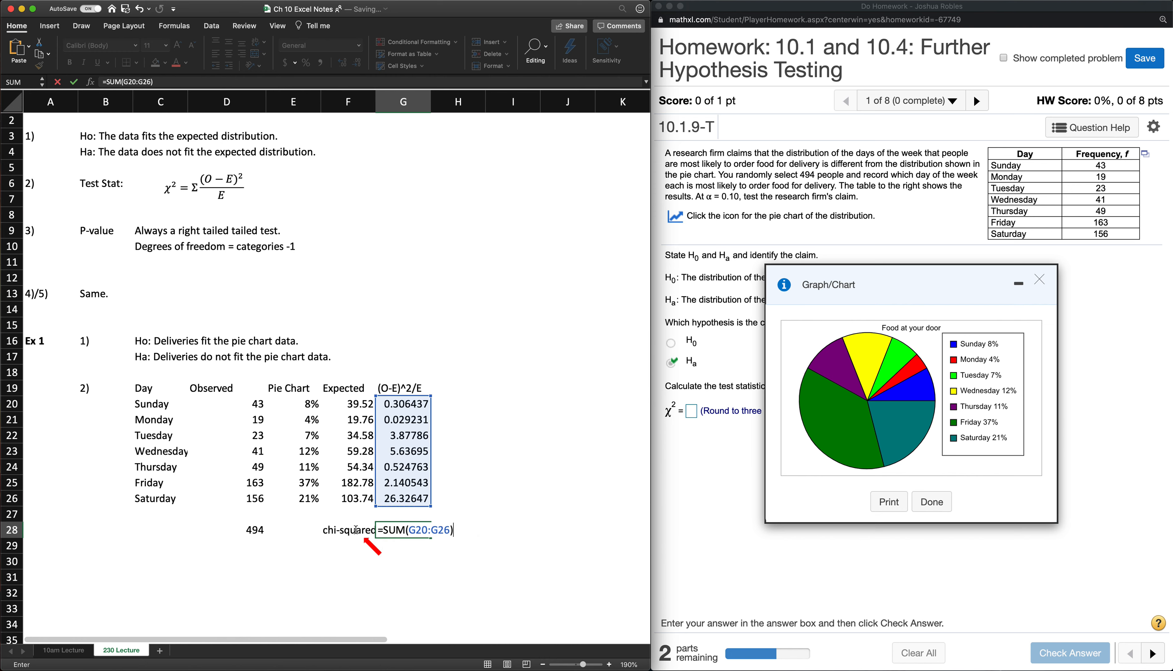
key("Return")
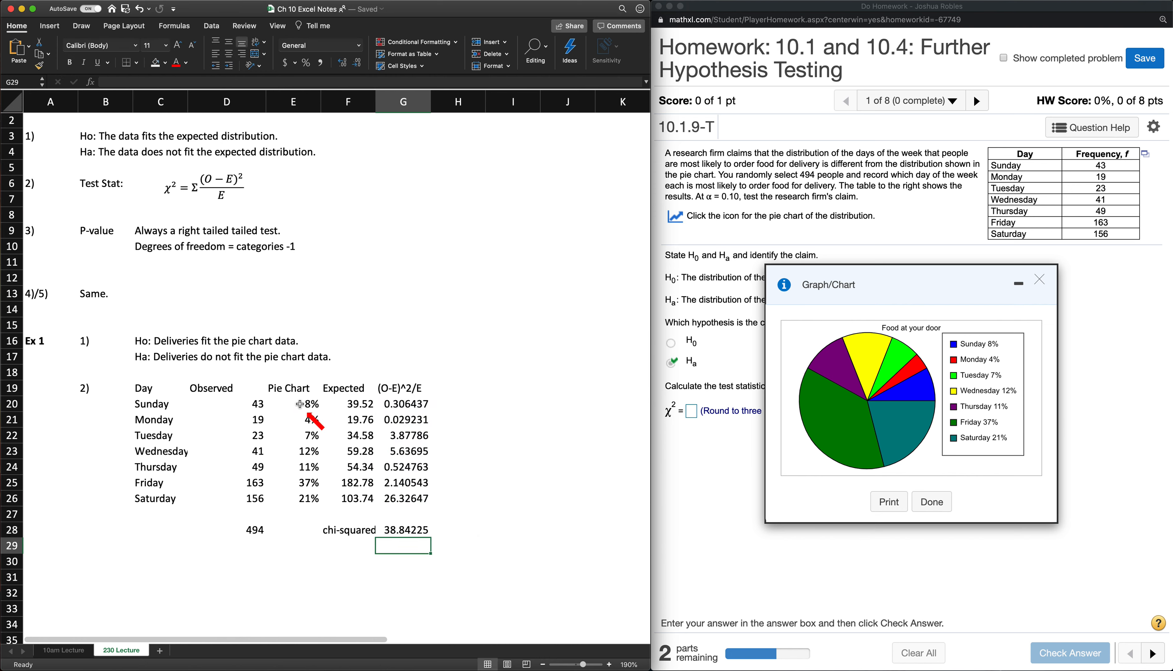
- Calculate Sunday's observed proportion in I19 with =D20/$D$28, keeping the total as an absolute reference
left_click(521, 389)
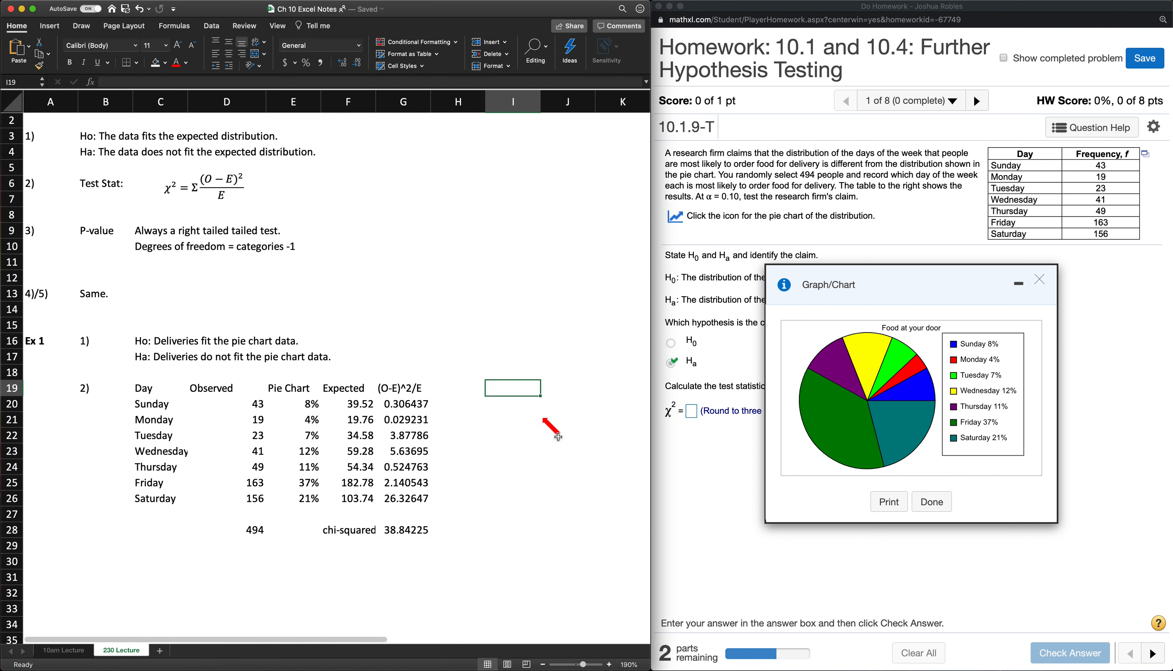
type("=")
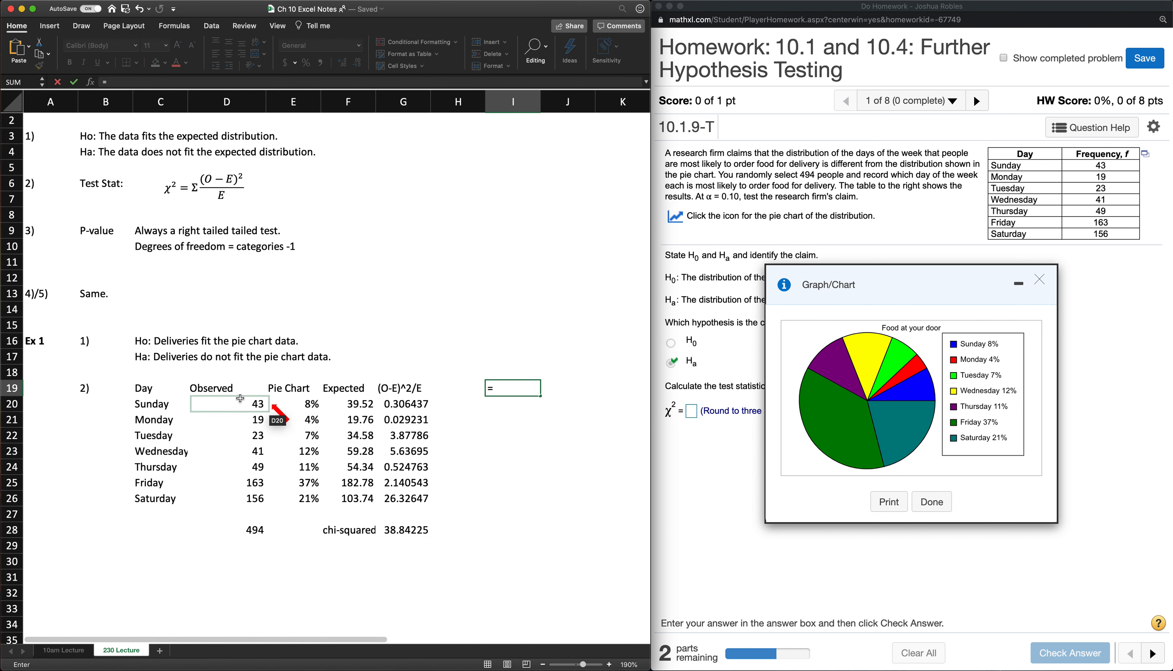
left_click(230, 400)
type("/")
left_click(255, 530)
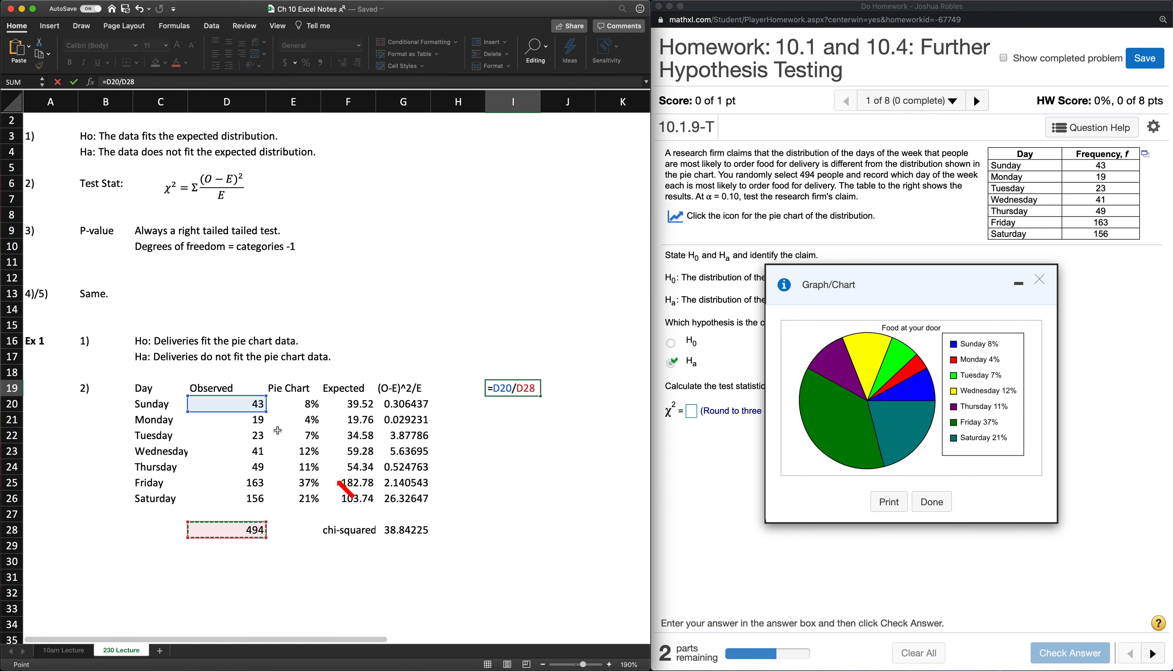
double_click(519, 389)
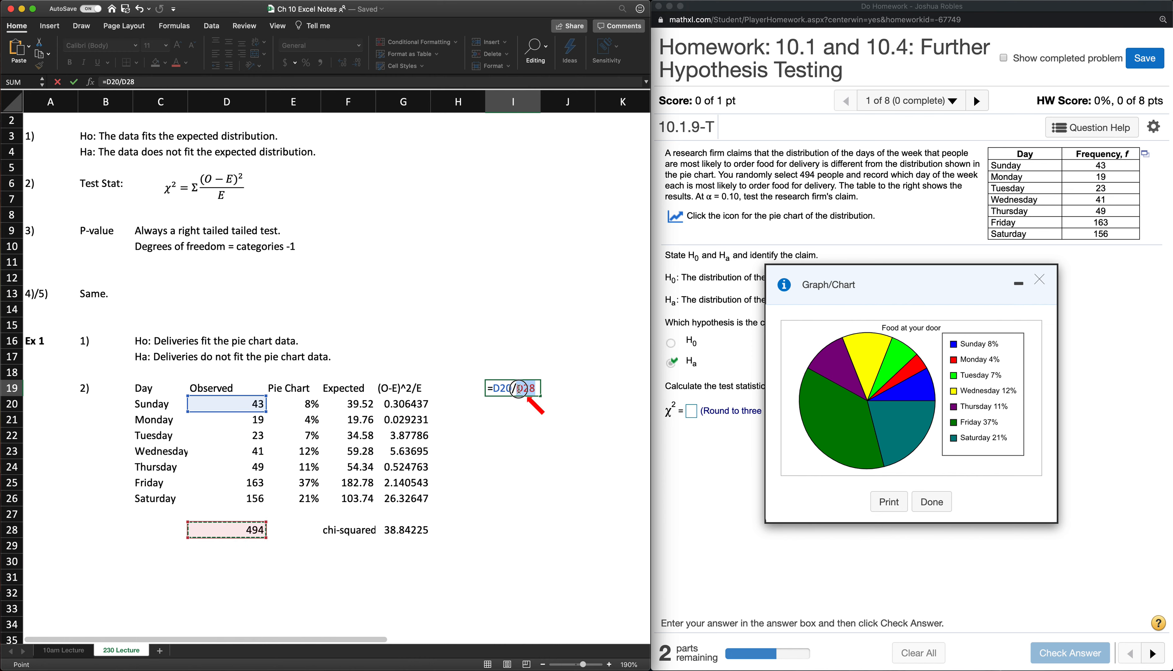
key("super+t")
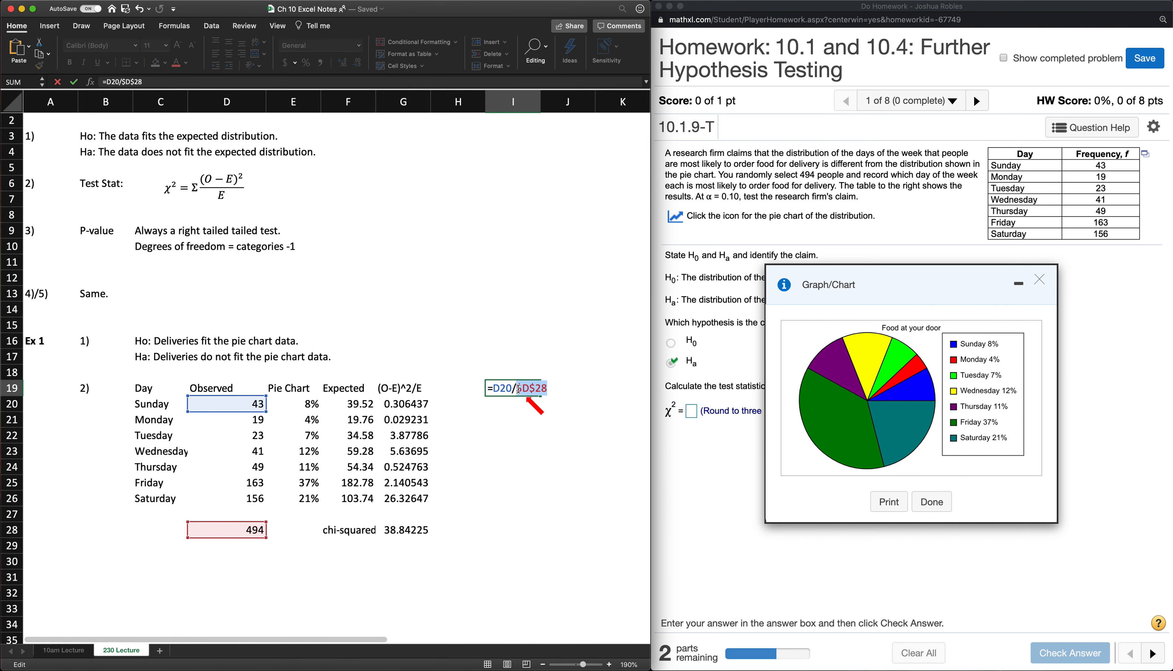
key("BackSpace")
scroll(518, 389, "down", 1)
key("super+z")
key("Return")
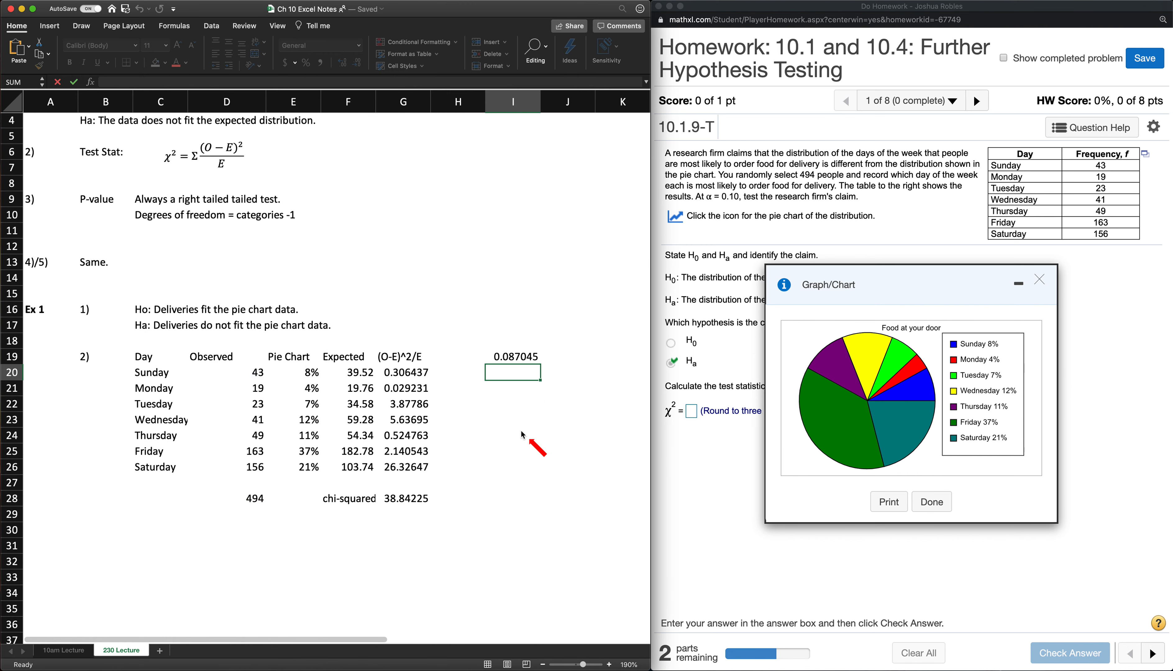
- Format I19 as a percentage with two decimal places and fill its formula down through I26
left_click(514, 355)
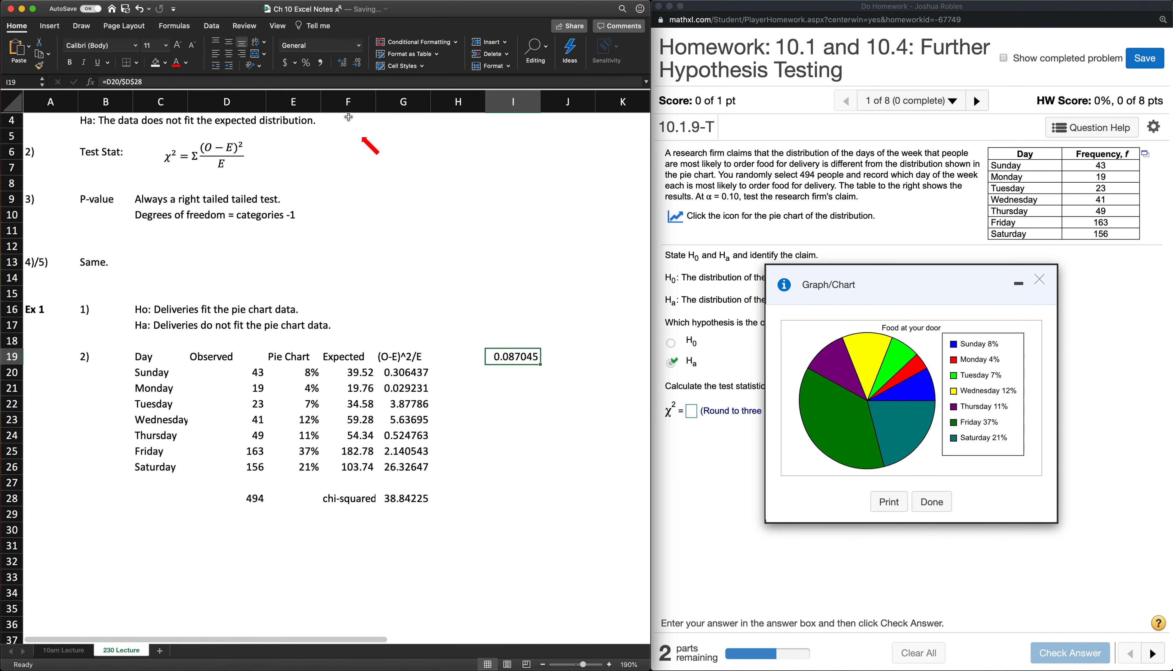
left_click(305, 62)
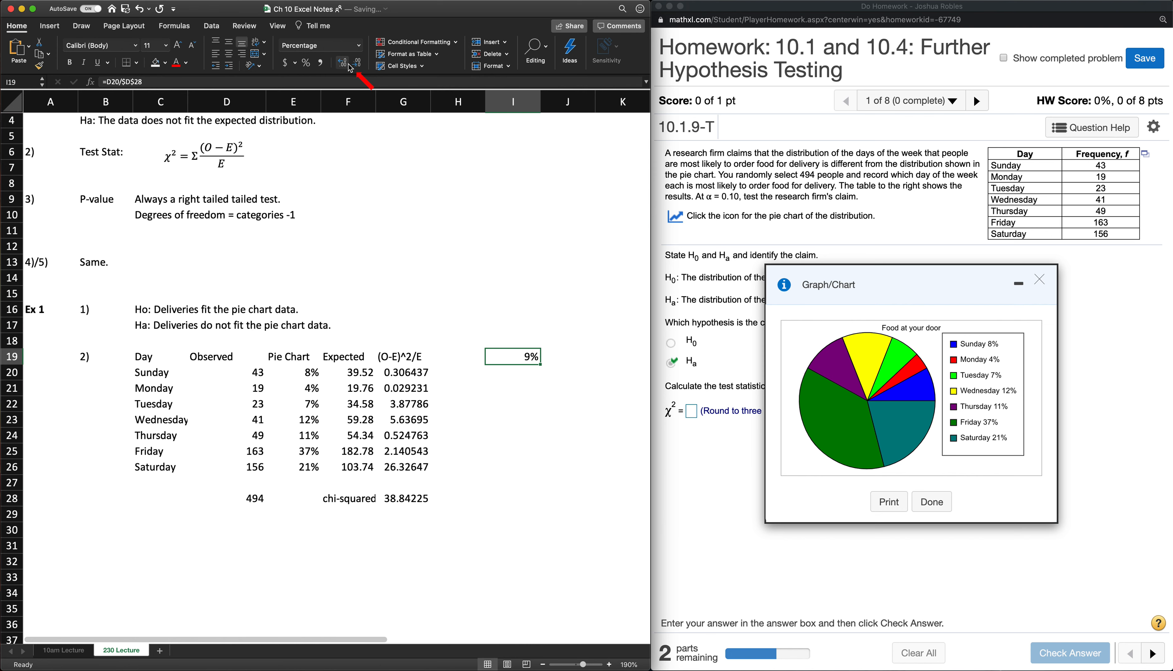
left_click_drag(539, 365, 541, 470)
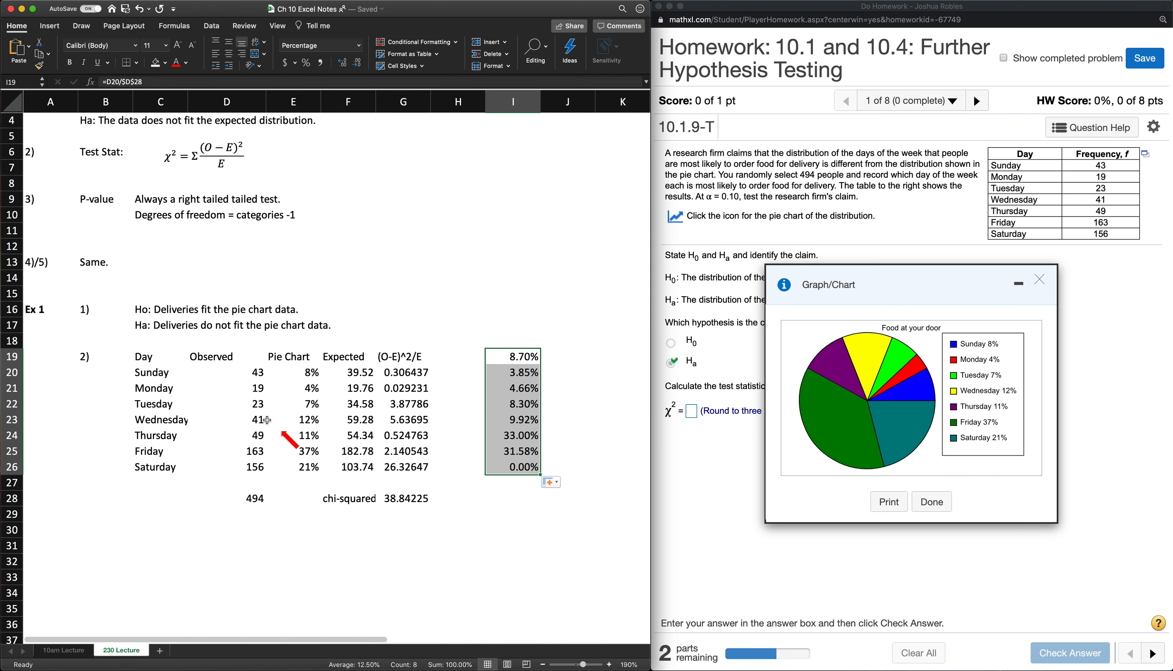
- Clear the extra percentage in I26 and move I19:I25 down one row so each percentage aligns with its day
left_click(232, 371)
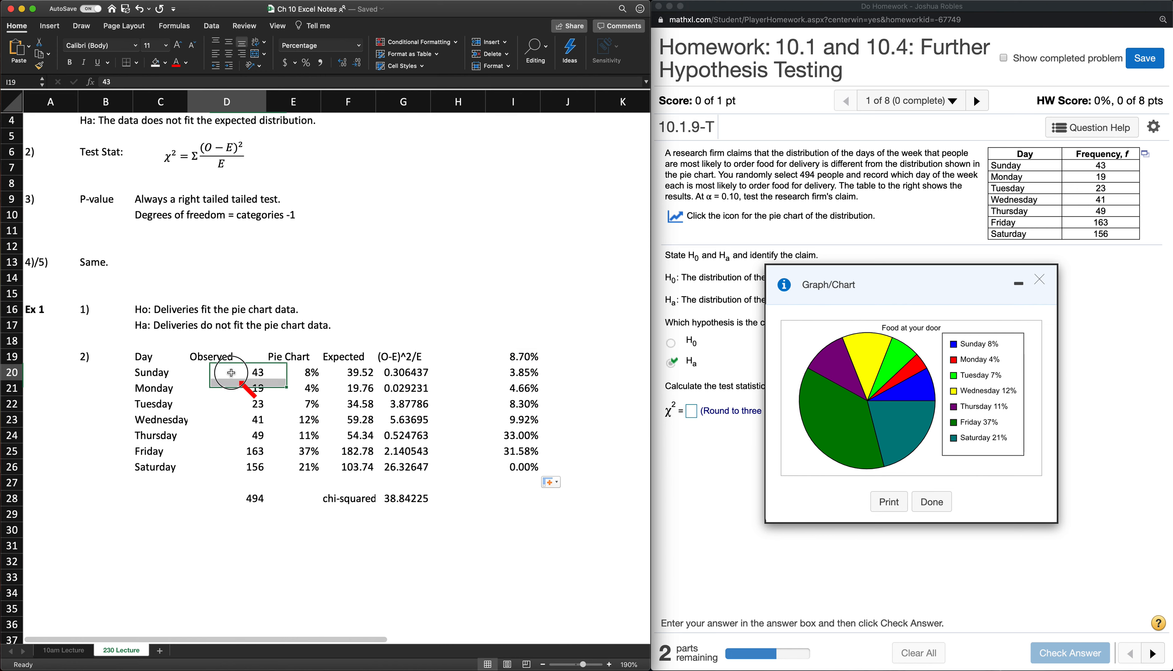
left_click(516, 356)
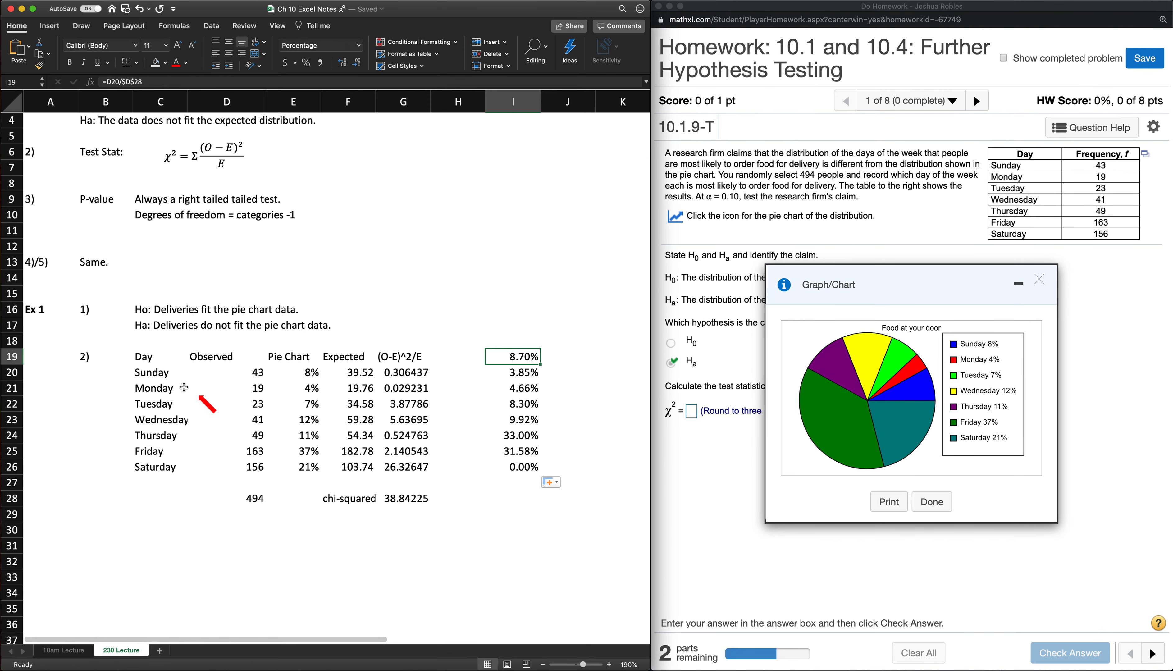
left_click(525, 467)
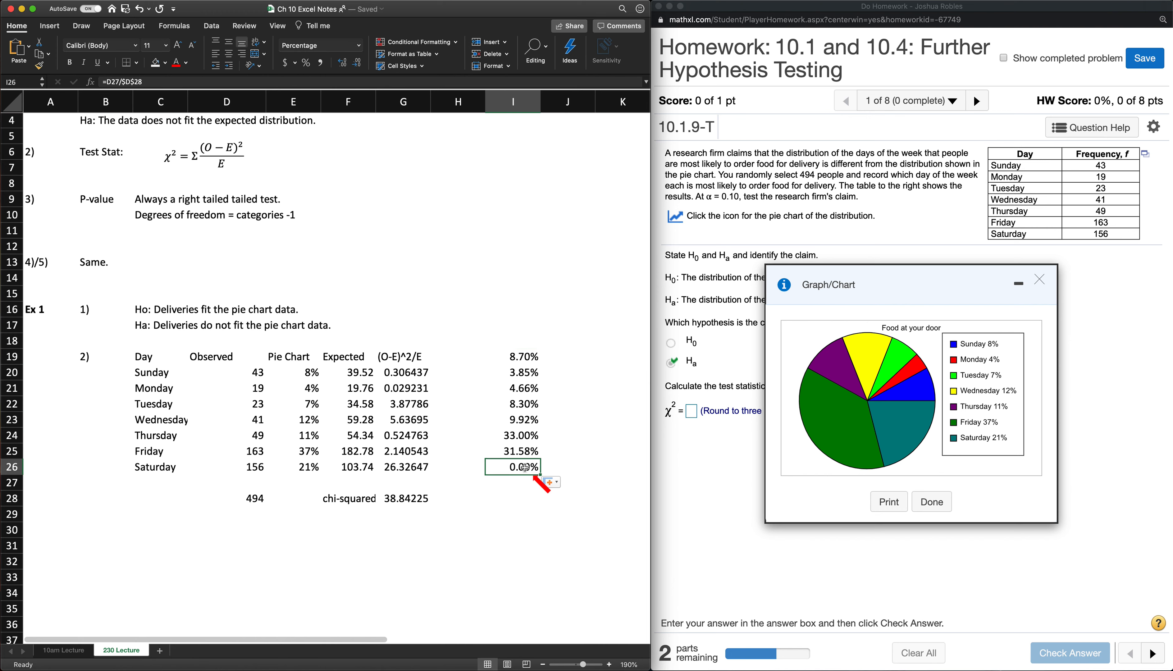
key("Delete")
left_click_drag(521, 357, 523, 466)
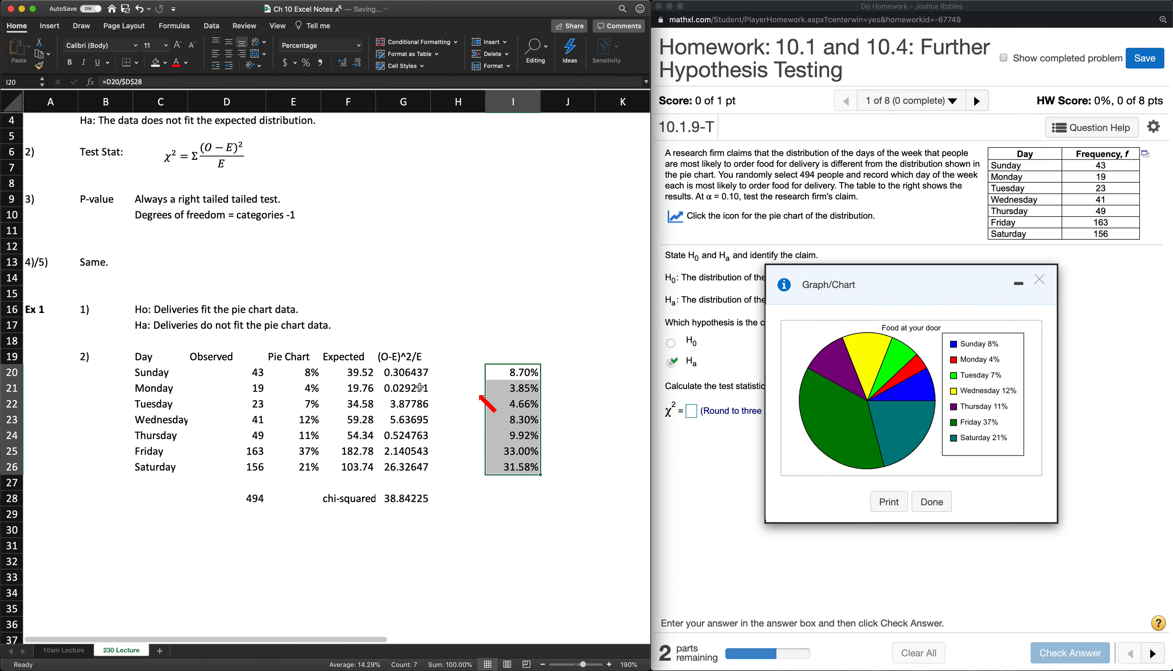
- Clear the observed percentages from I20:I26
left_click(294, 391)
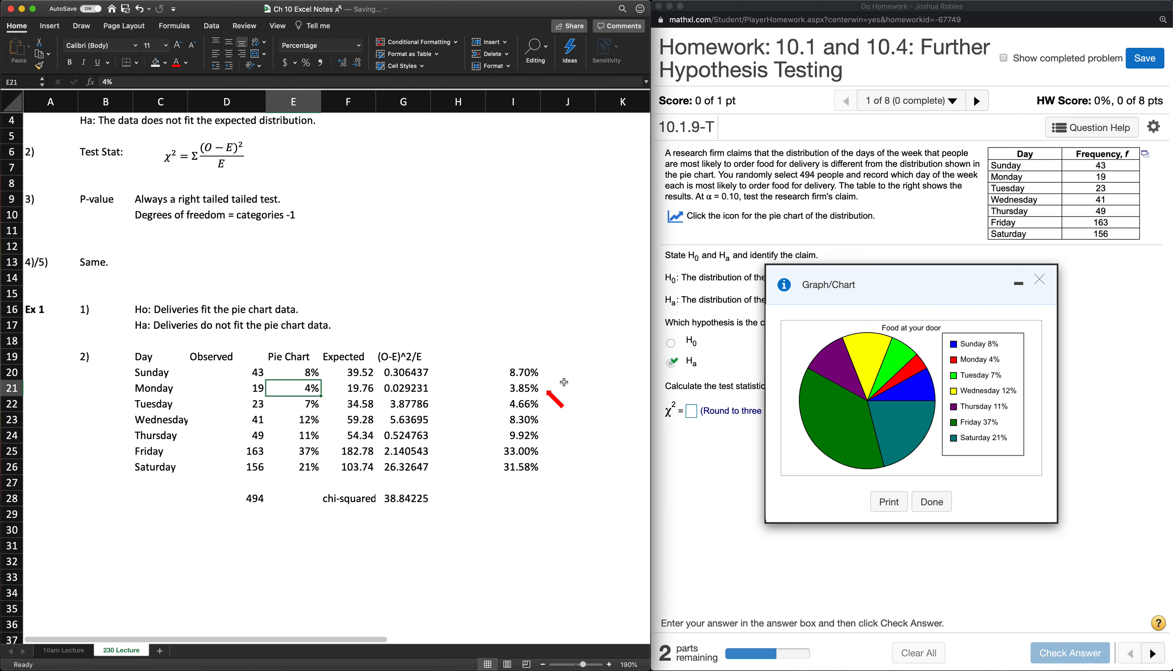
scroll(519, 389, "up", 1)
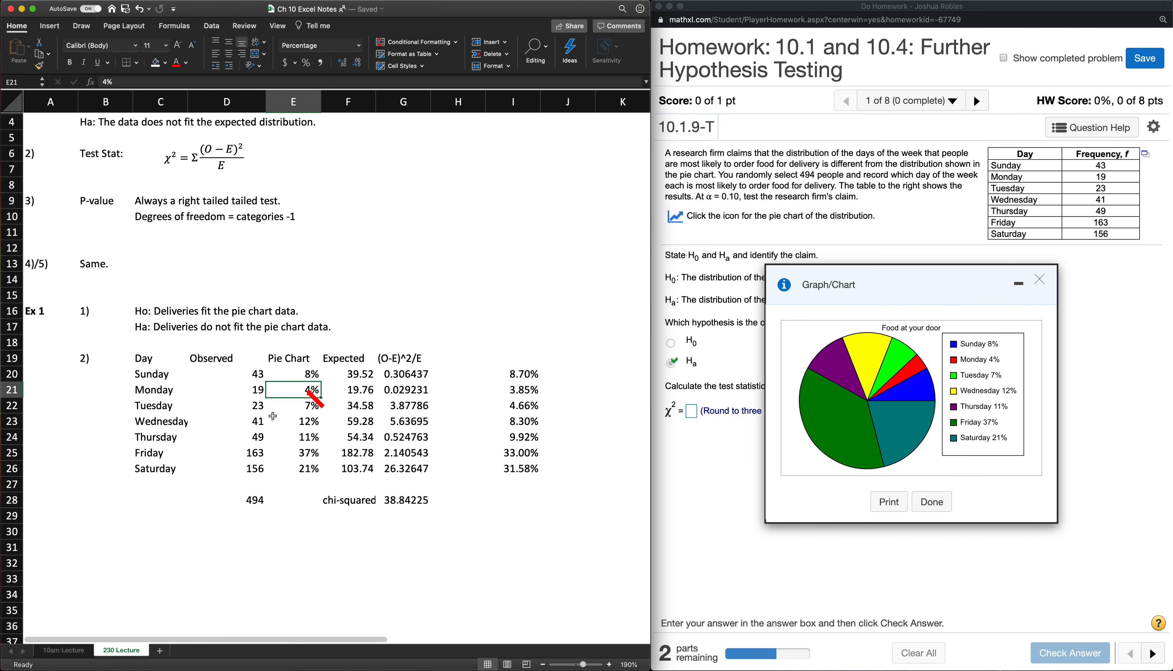
left_click(520, 373)
left_click_drag(521, 374, 520, 469)
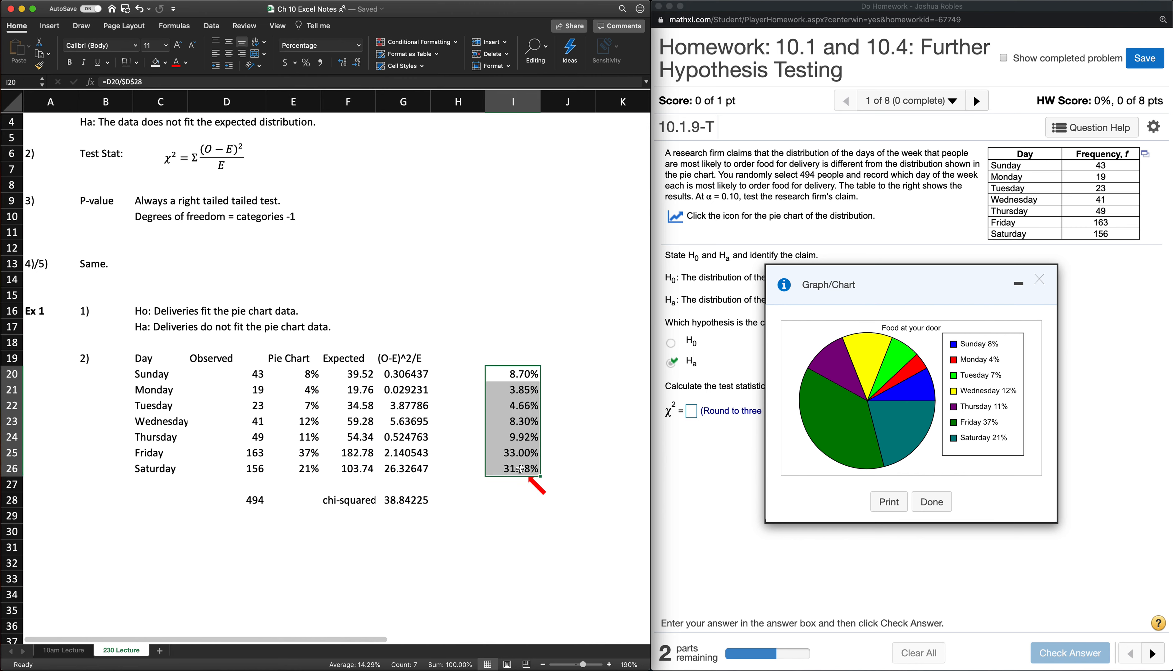
key("Delete")
- Start part three of the example by entering "3)" in B31 and the label "p-value" in C31
left_click(382, 531)
left_click(146, 534)
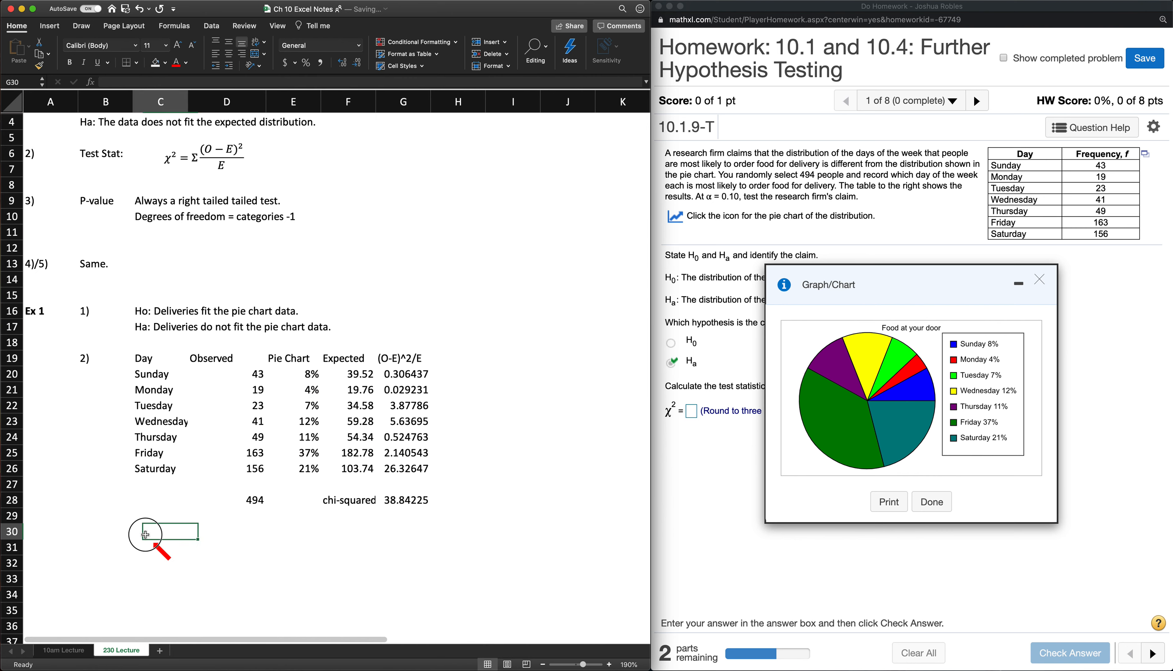
scroll(145, 534, "down", 1)
left_click(100, 535)
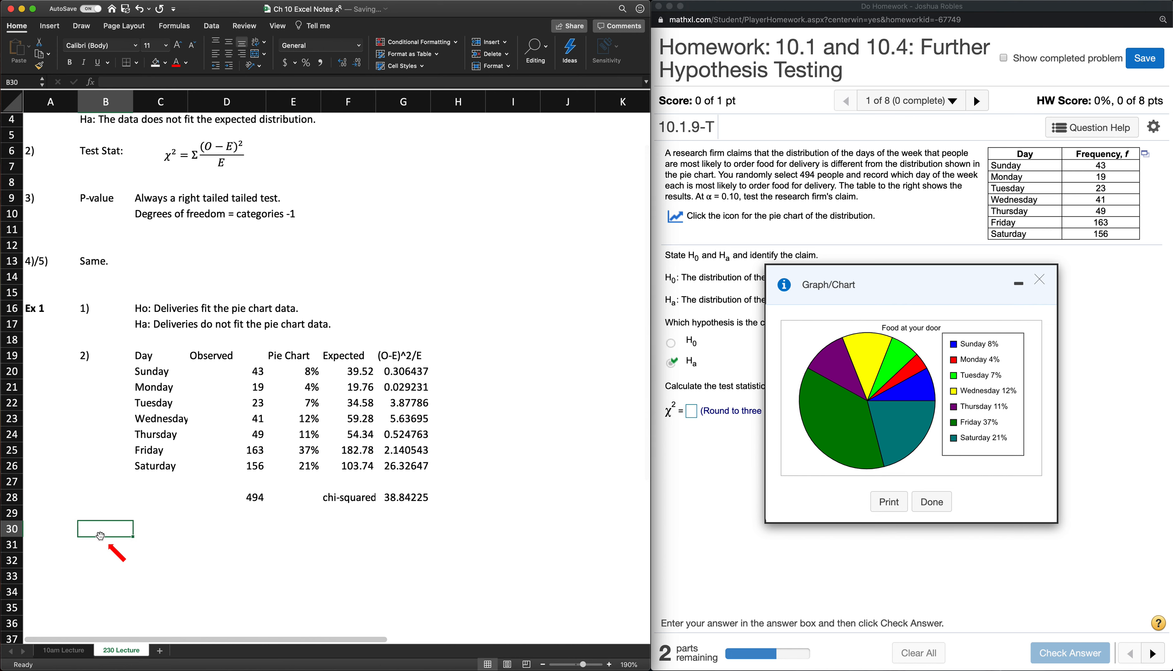
key("Down")
type("3)")
key("Tab")
type("p")
key("Tab")
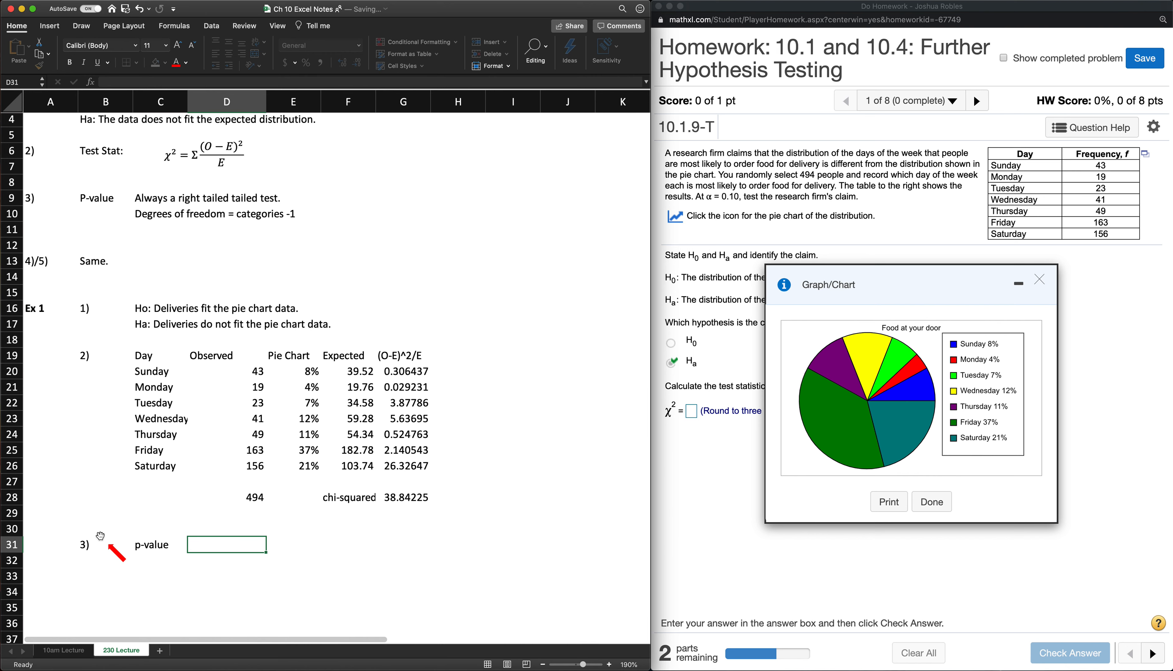
- Compute the right-tailed p-value in D31 with =CHISQ.DIST.RT(G28,6)
type("=chi")
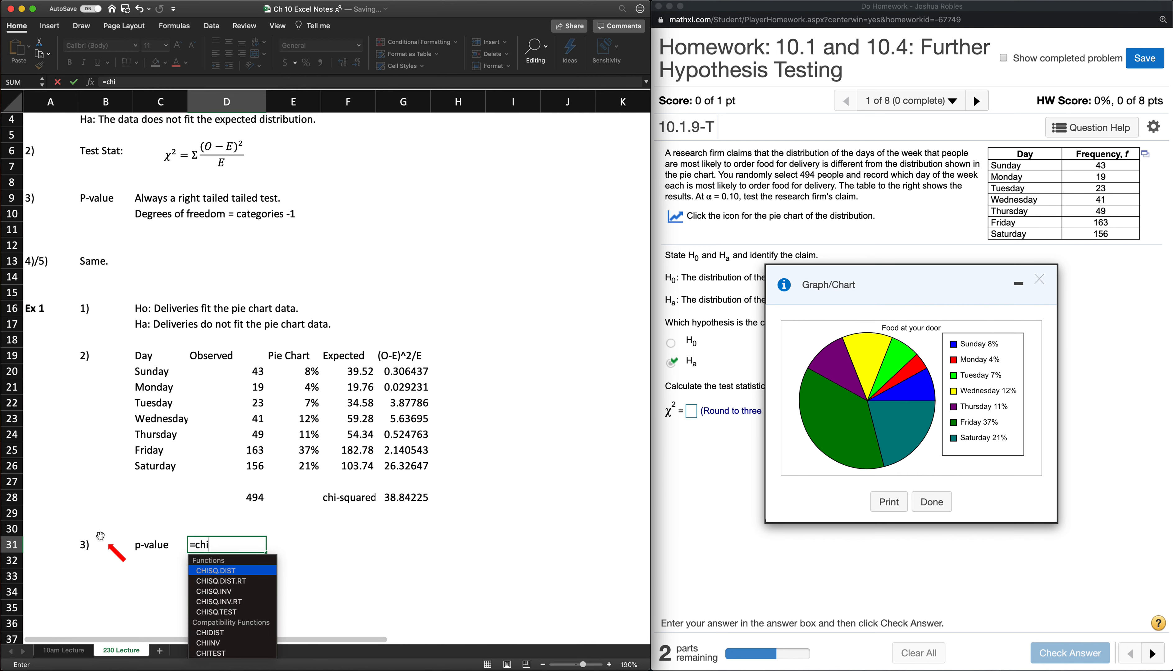
scroll(112, 535, "right", 1)
scroll(126, 535, "left", 1)
scroll(126, 535, "down", 1)
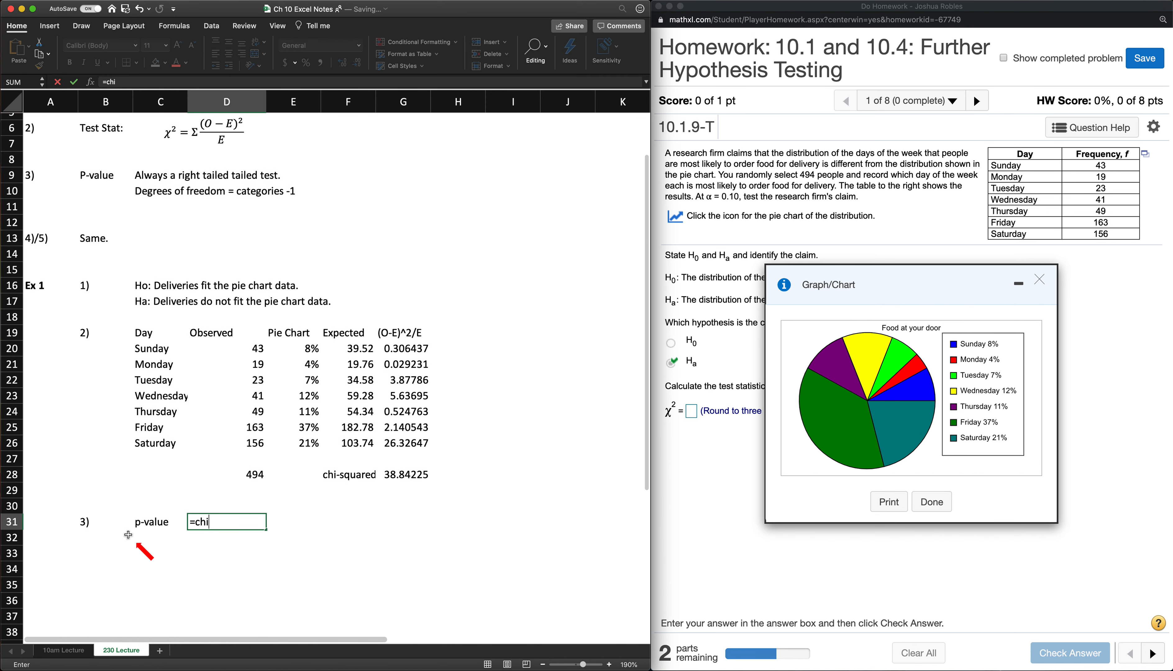
type("s")
key("Down")
key("Tab")
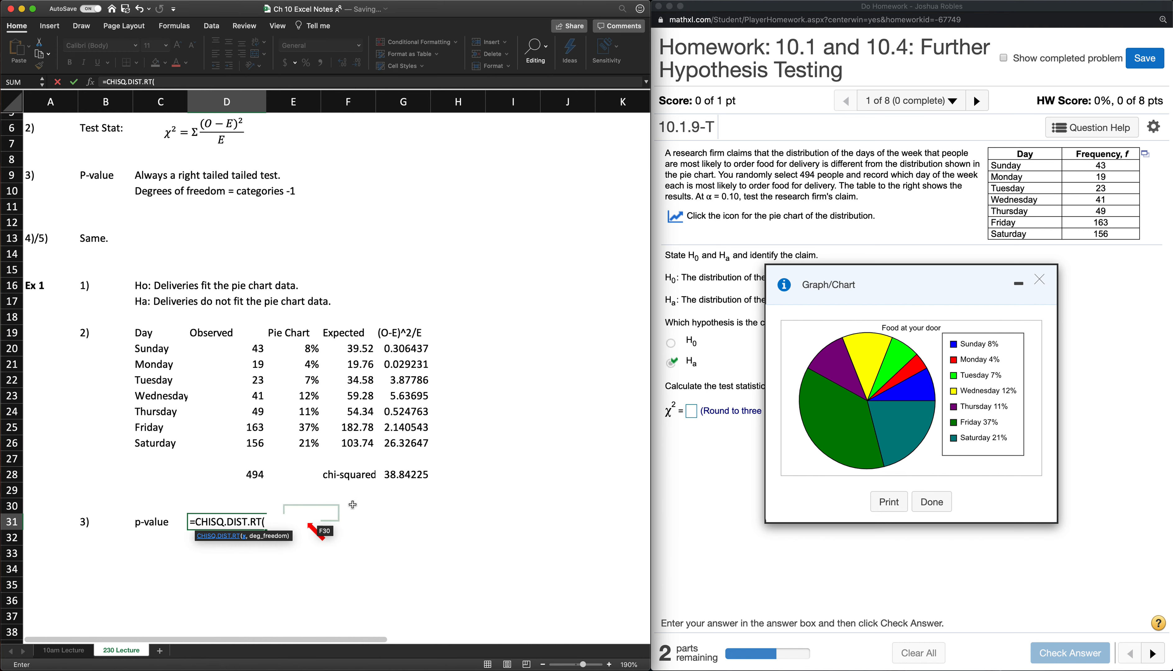
left_click(401, 475)
type(",")
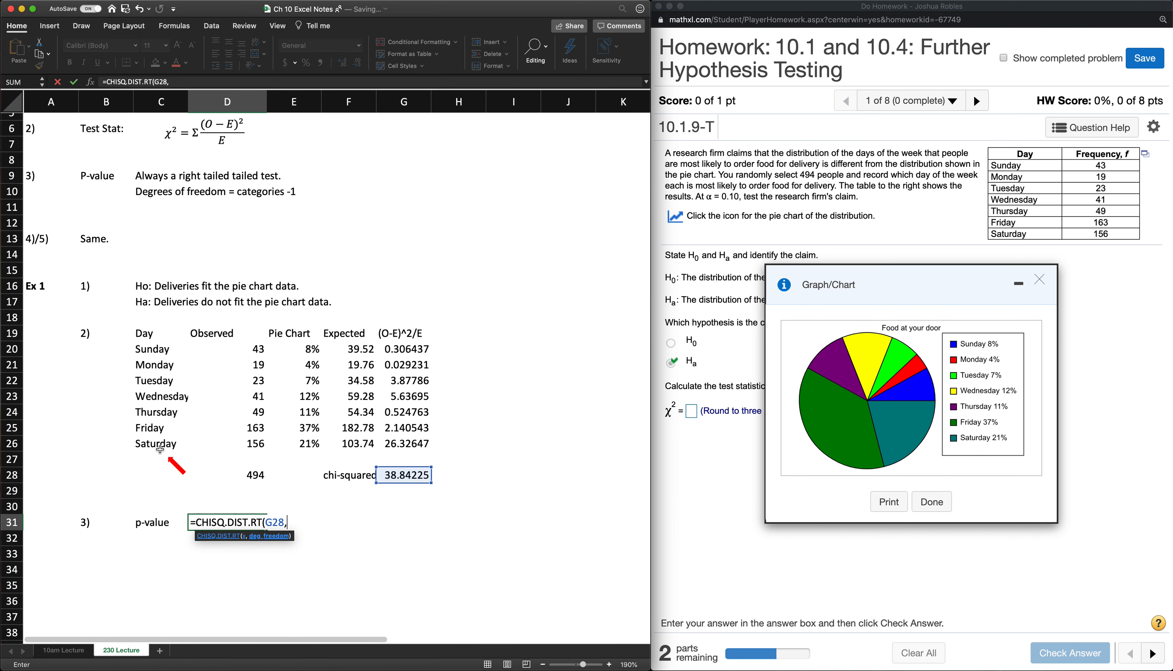
type("6)")
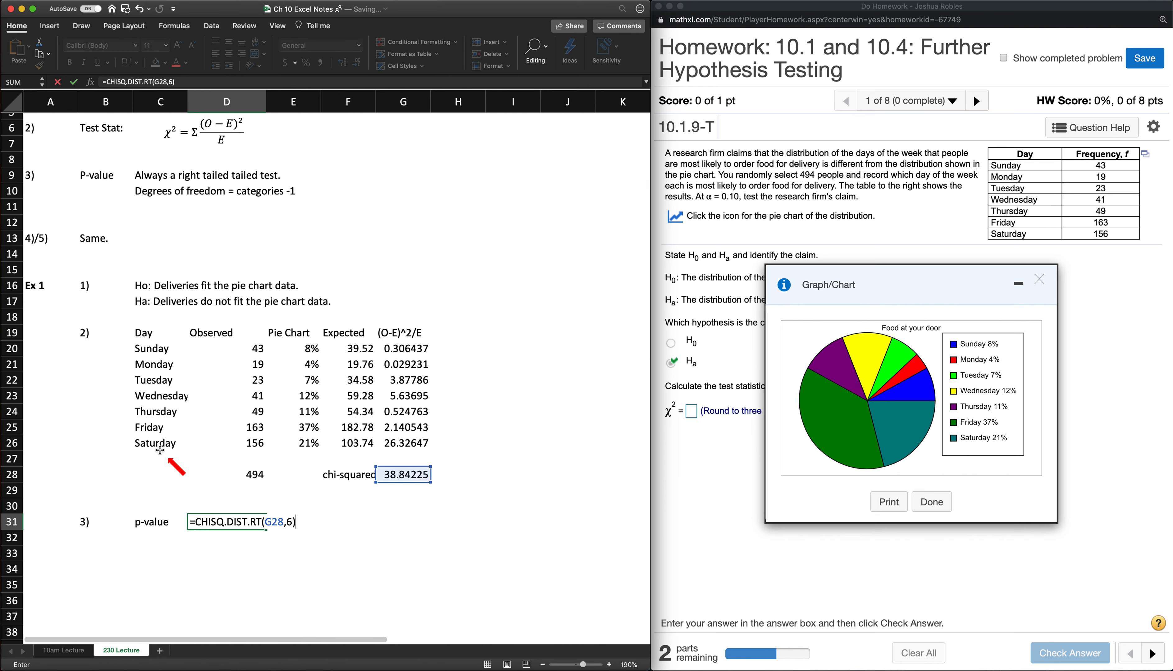
key("Return")
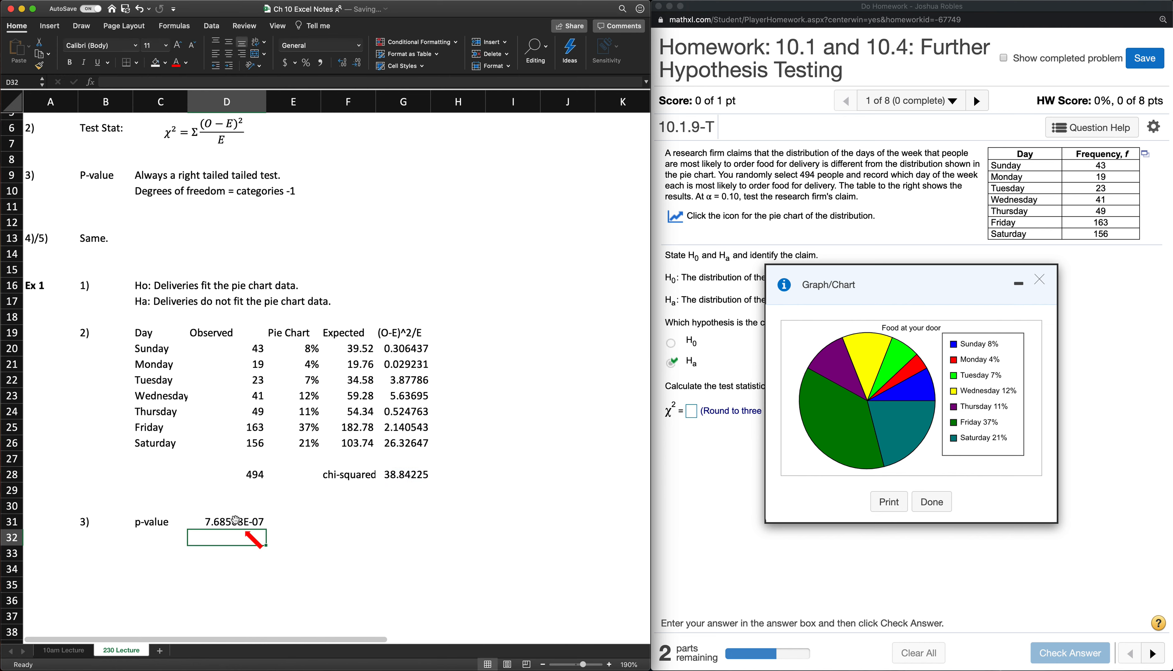
- Format the p-value in D31 as a Number with five decimal places
left_click(240, 530)
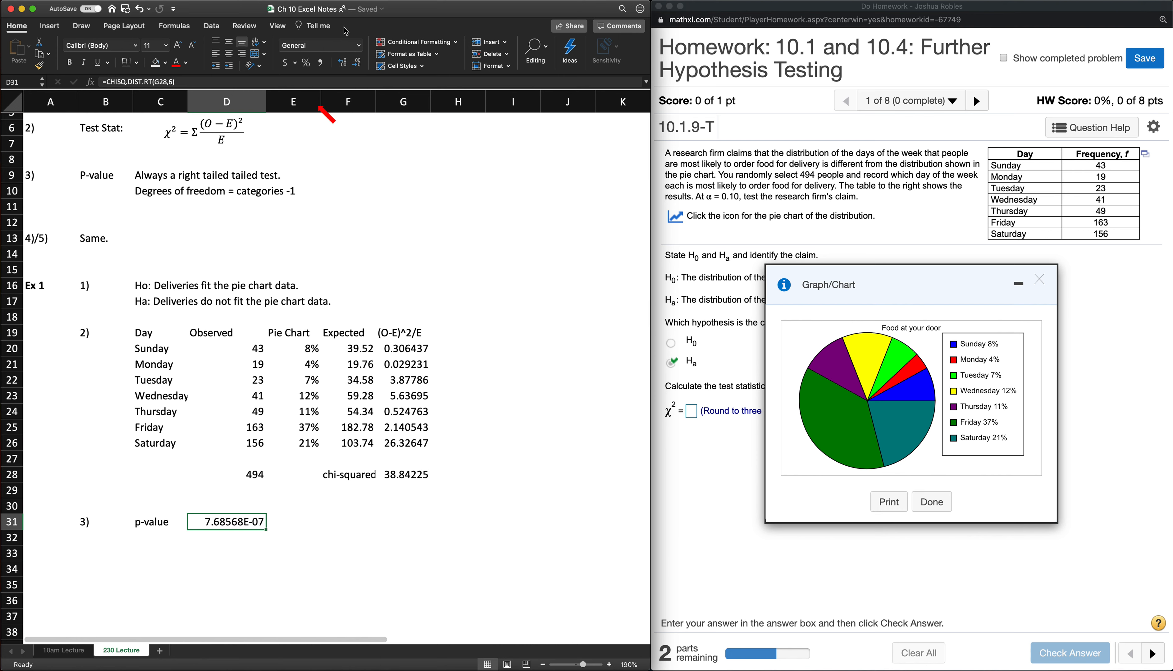
left_click(359, 46)
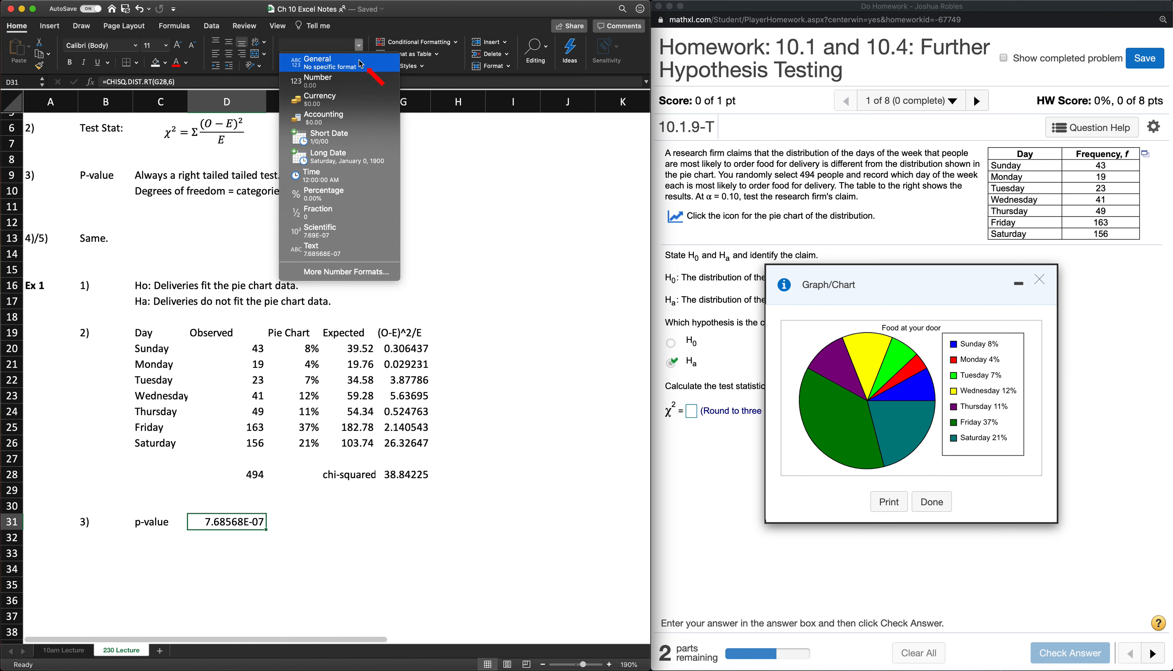
left_click(361, 80)
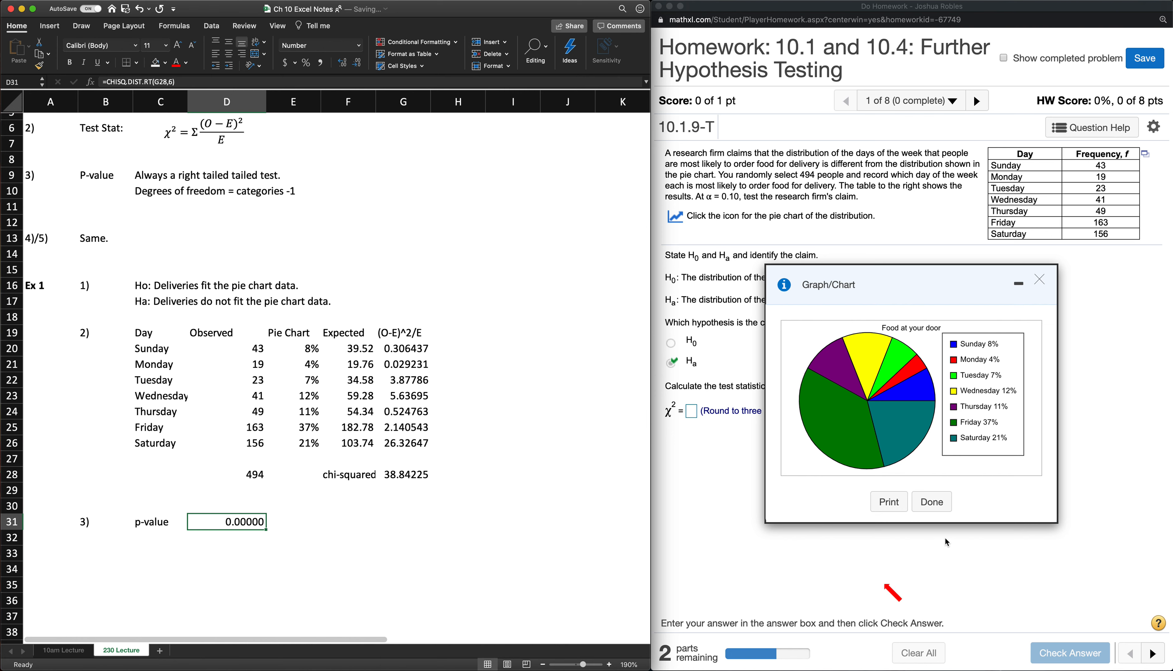
- Close the pie chart in the homework window and submit 38.842 as the chi-squared test statistic
left_click(936, 504)
left_click(935, 503)
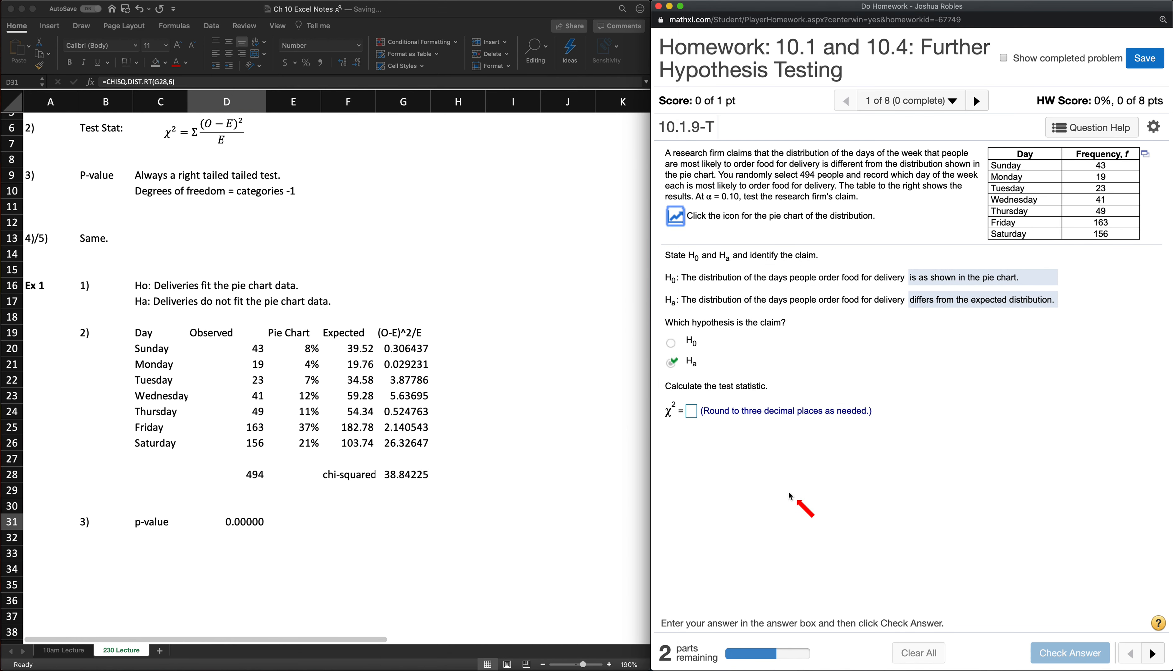
left_click(691, 411)
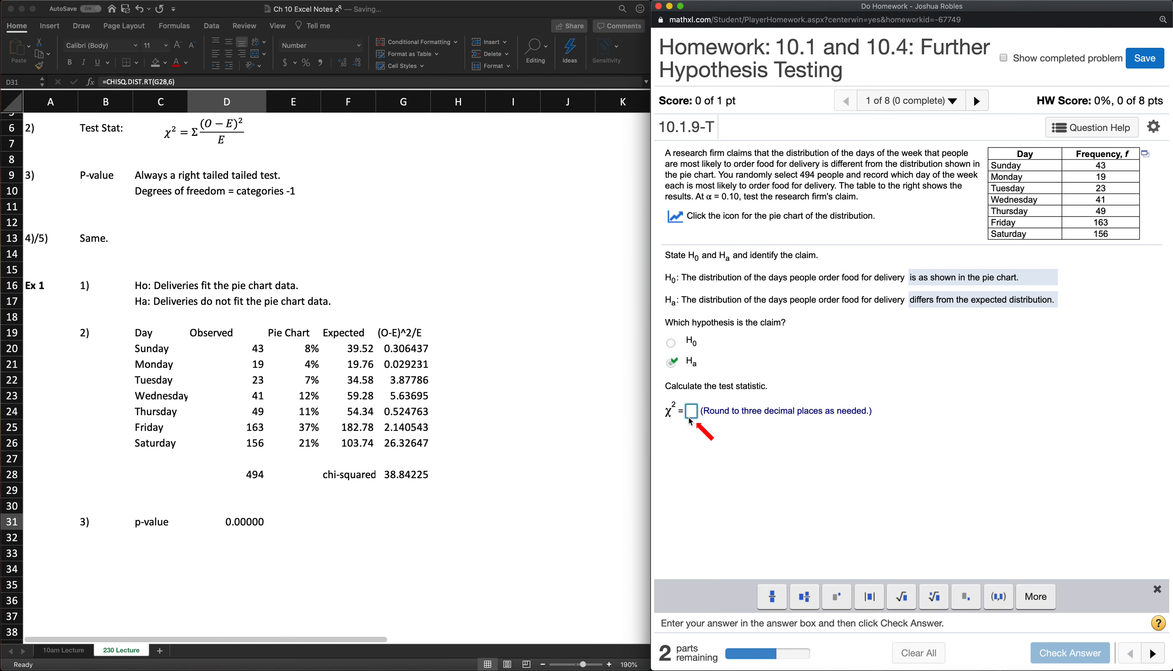
type("38")
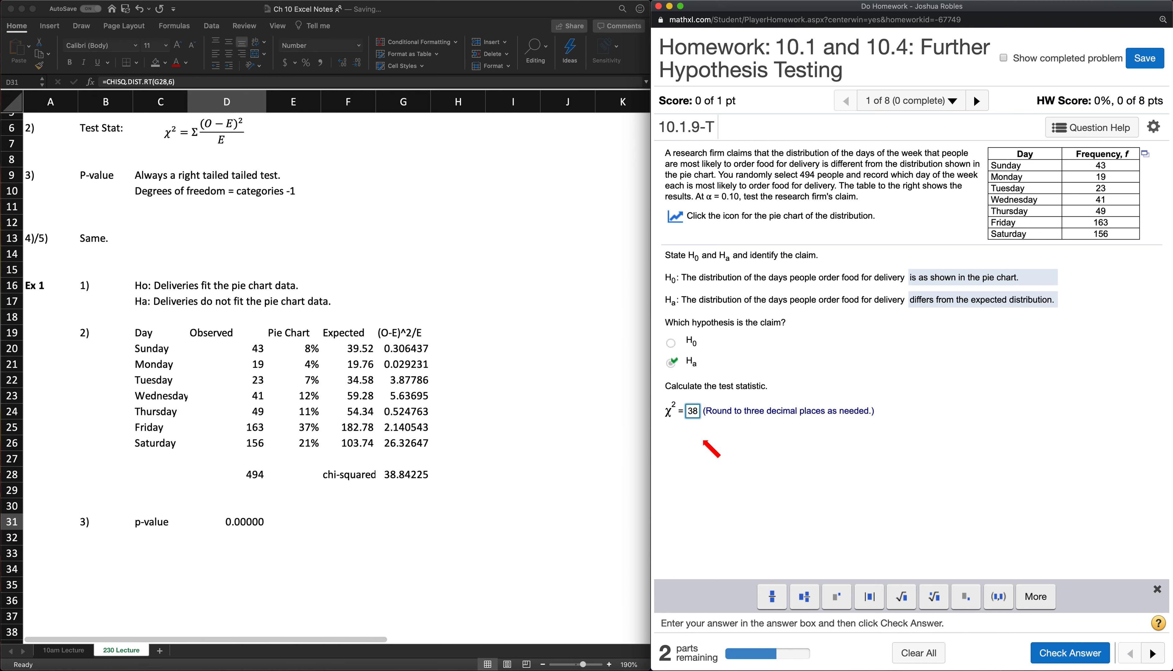
type(".84")
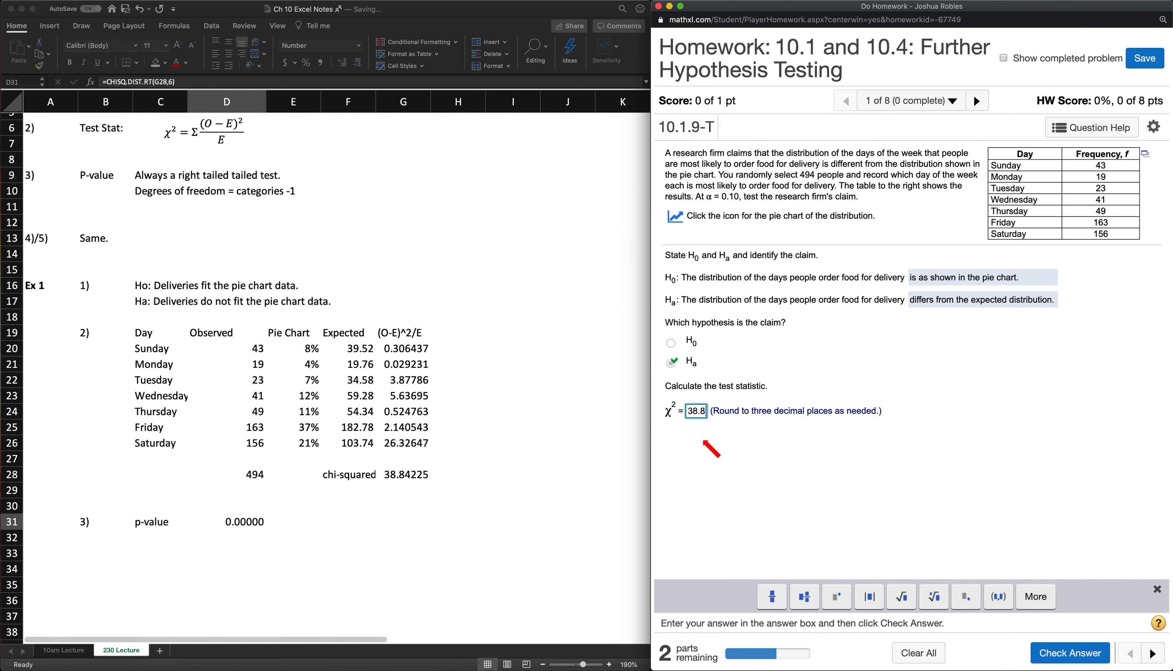
type("2")
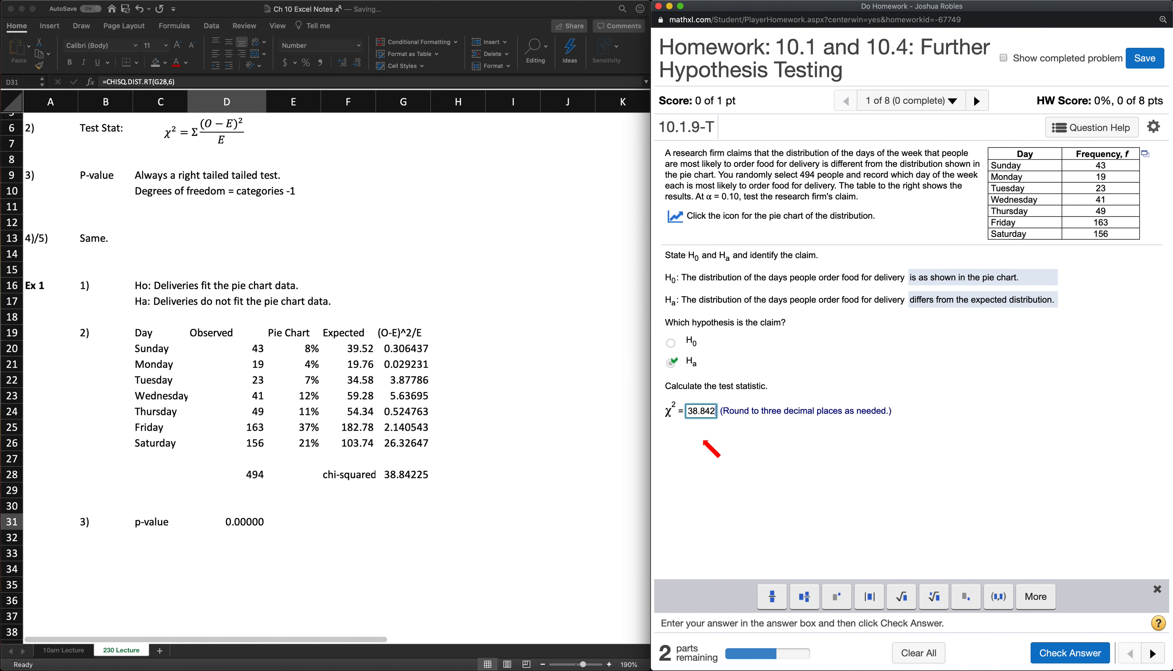
left_click(1066, 653)
left_click(908, 411)
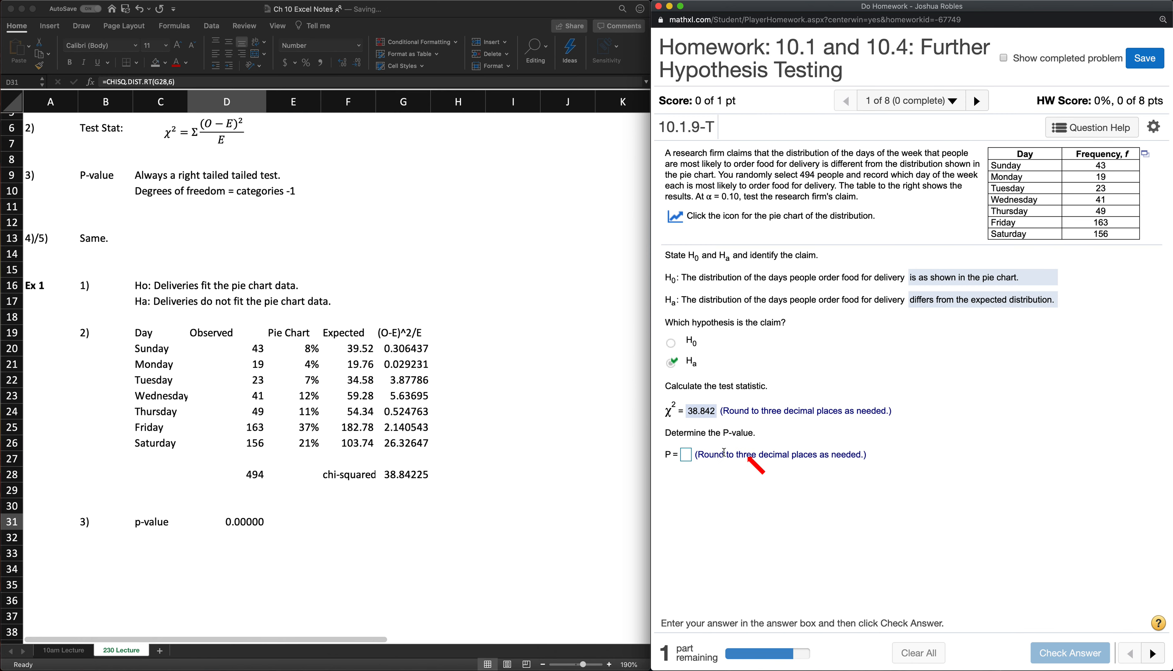
- Submit 0 as the homework's P-value and dismiss the feedback to reach the final part
left_click(686, 454)
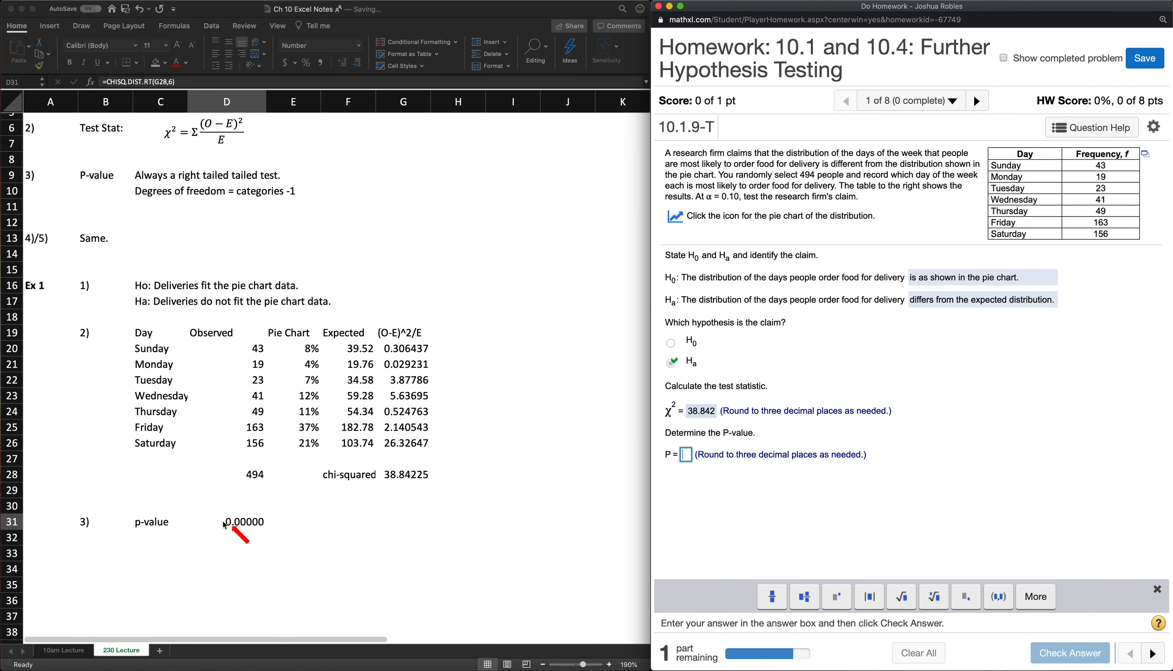
type("0")
left_click(1069, 653)
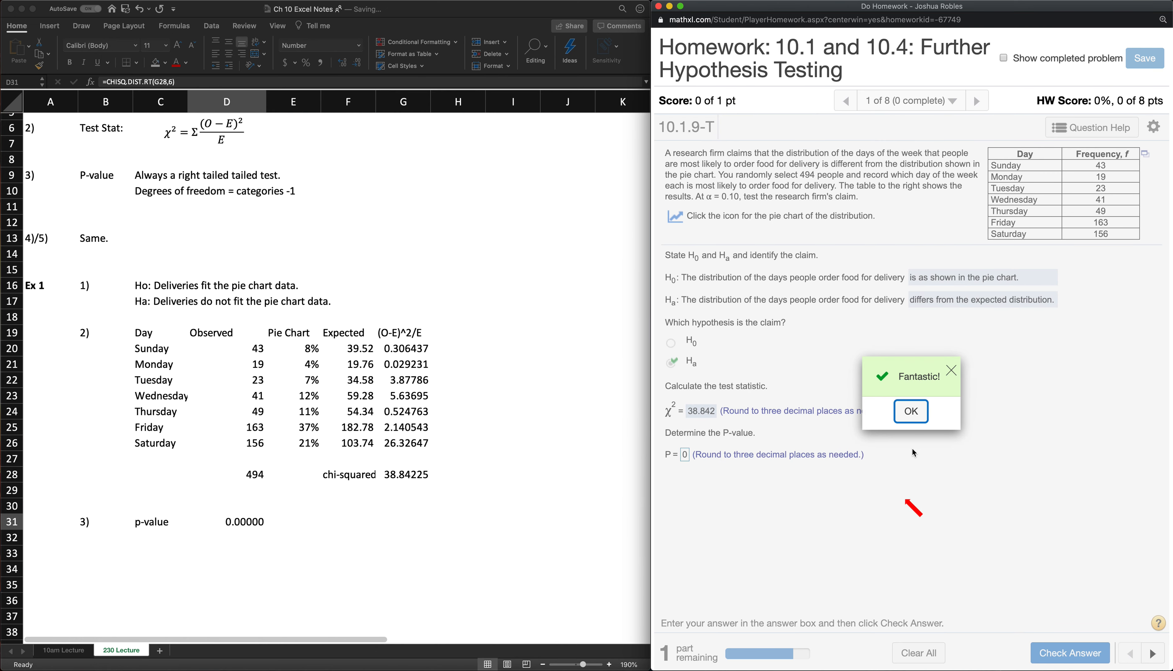
left_click(910, 411)
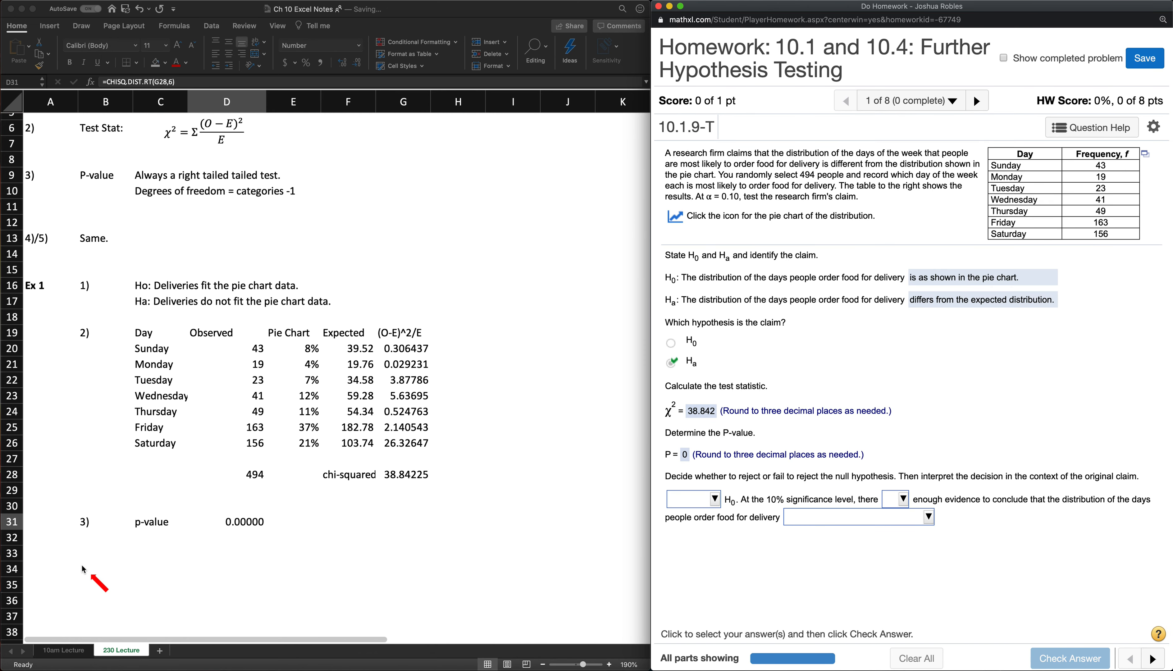
- In Excel, enter "4)" in B33 and "Reject Ho. P-value (0) was much smaller than alpha (.1)." in C33
left_click(79, 553)
left_click(80, 553)
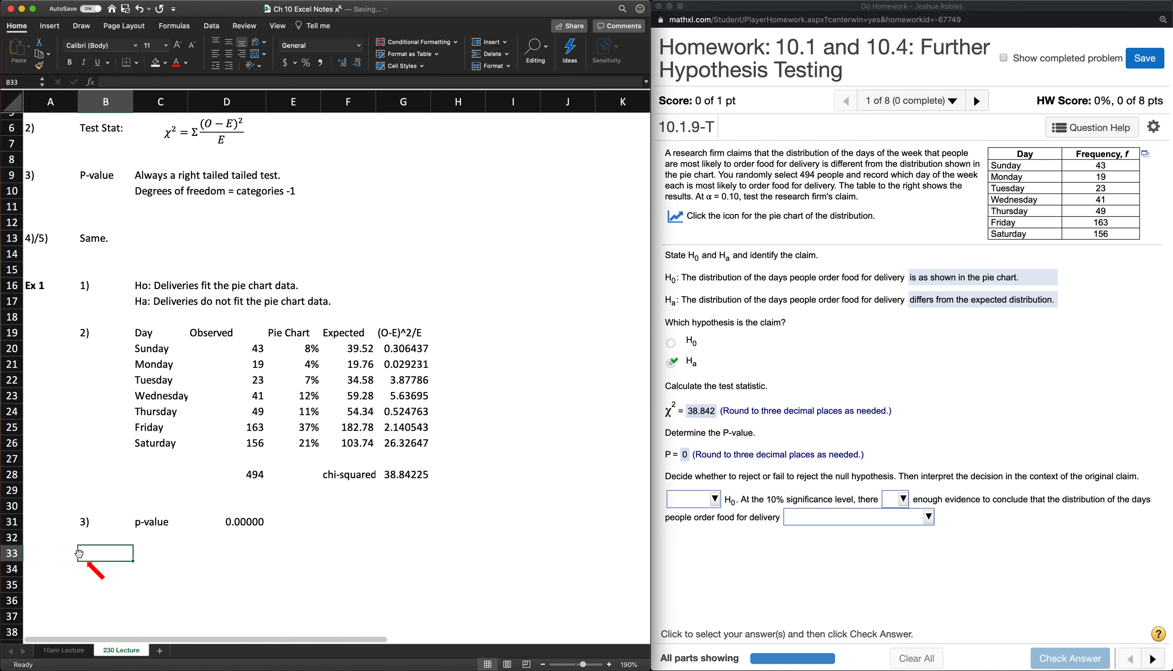
type("4)")
key("Tab")
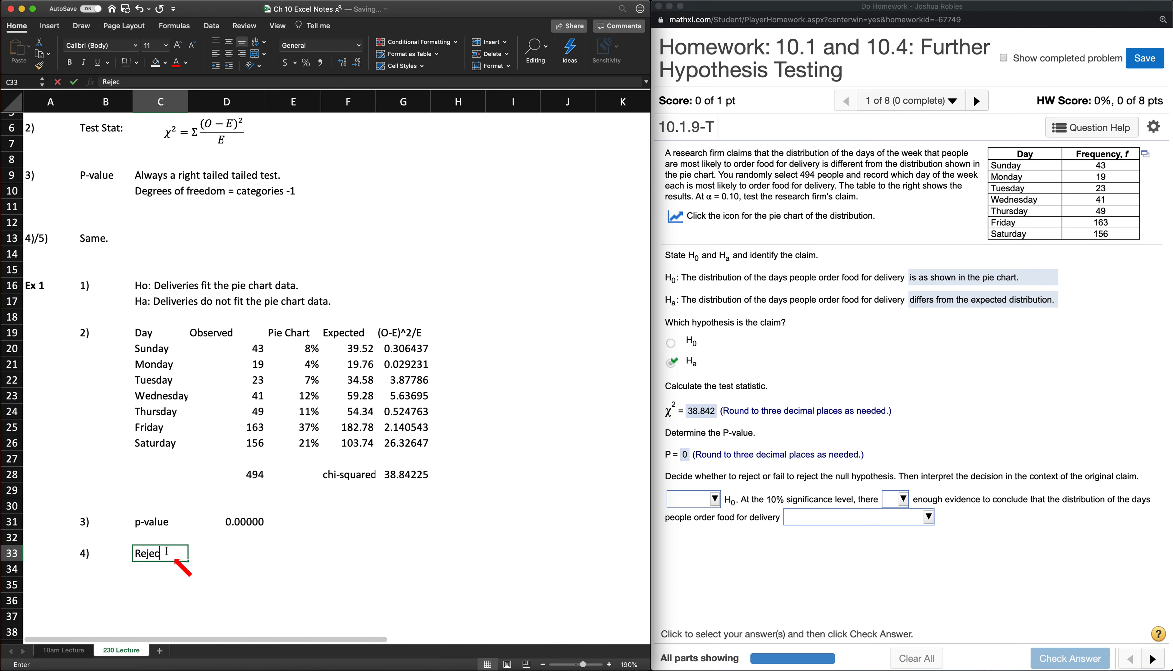
type("H")
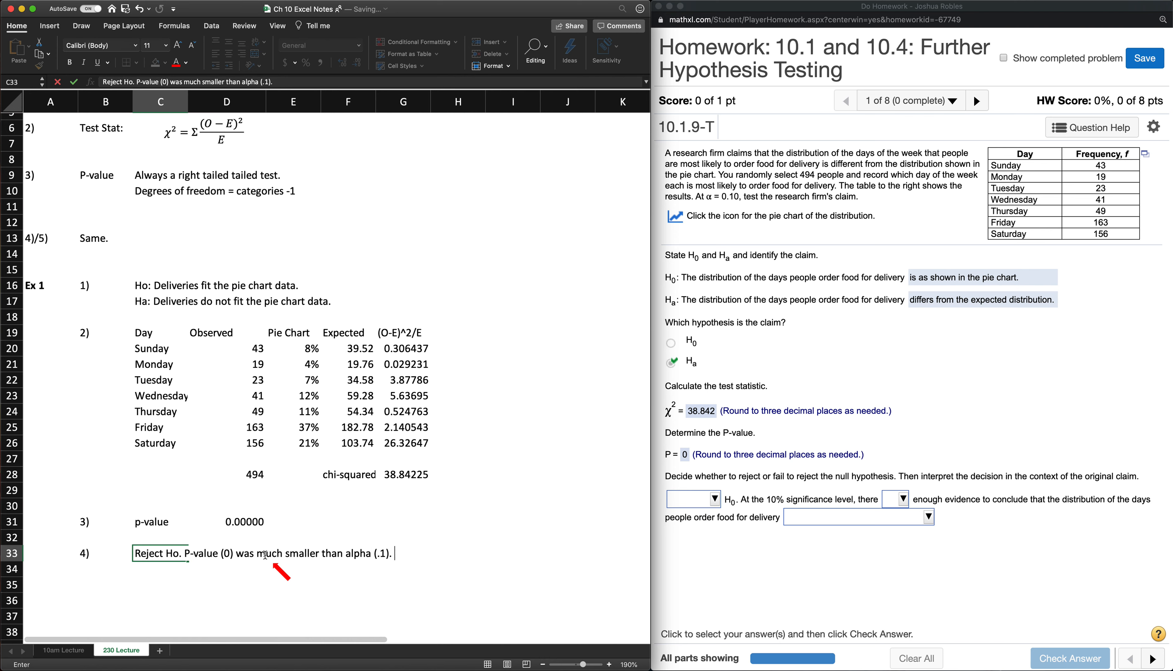
key("Return")
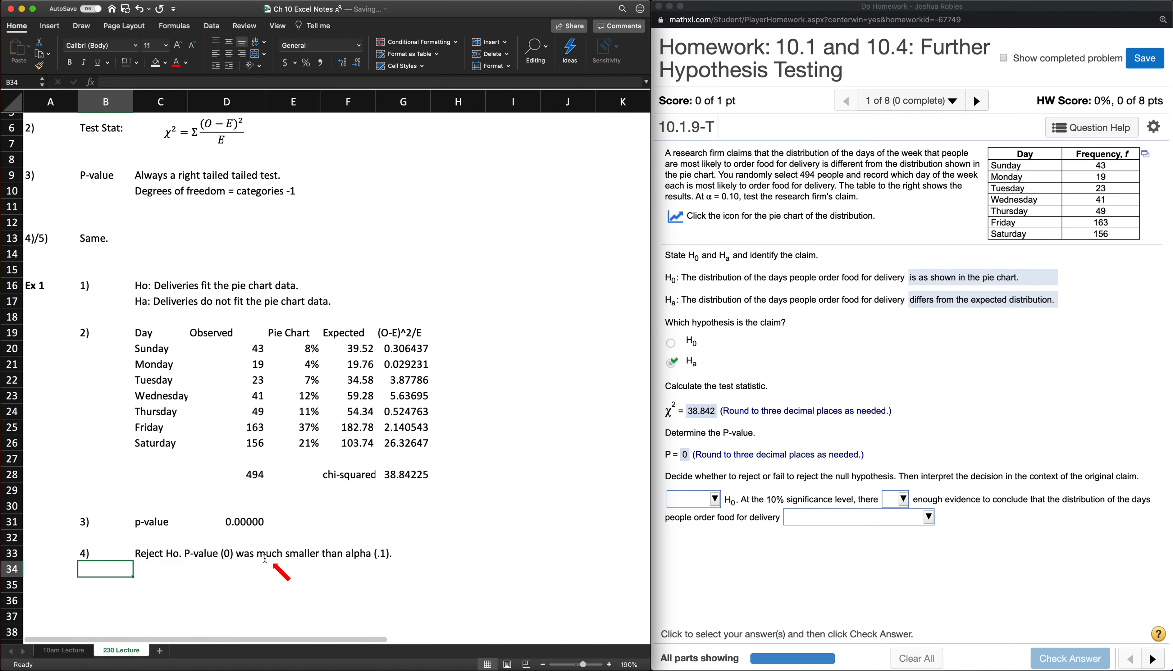
- Mark the alternative hypothesis as the claim by entering "(claim)" in G17
left_click(394, 286)
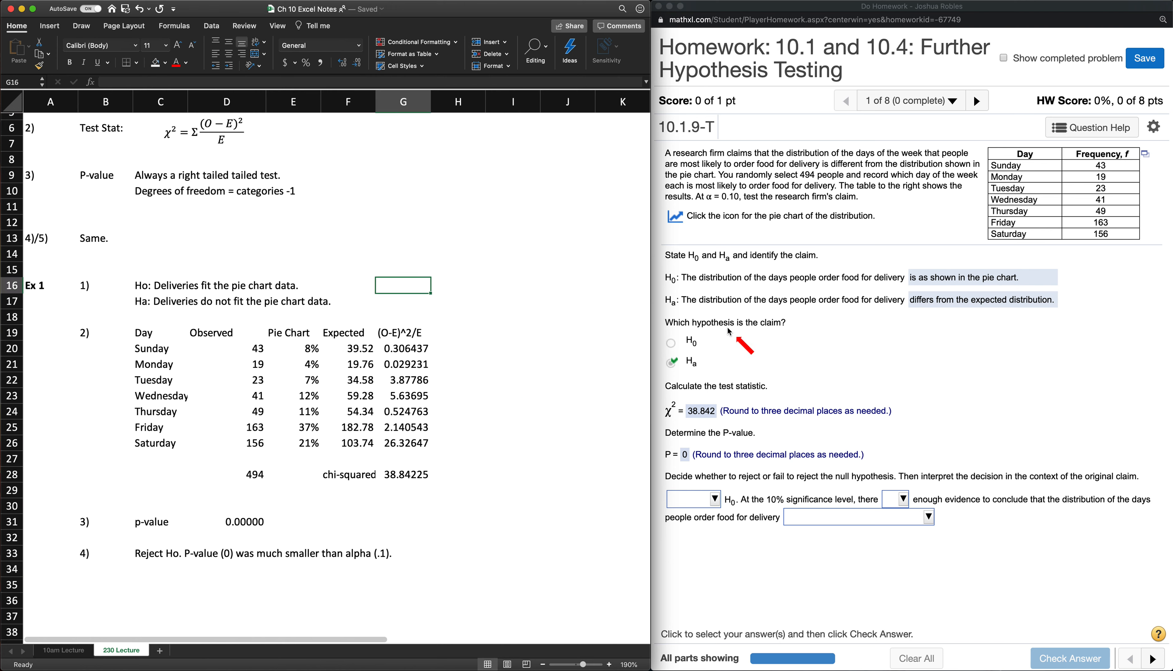
left_click(400, 301)
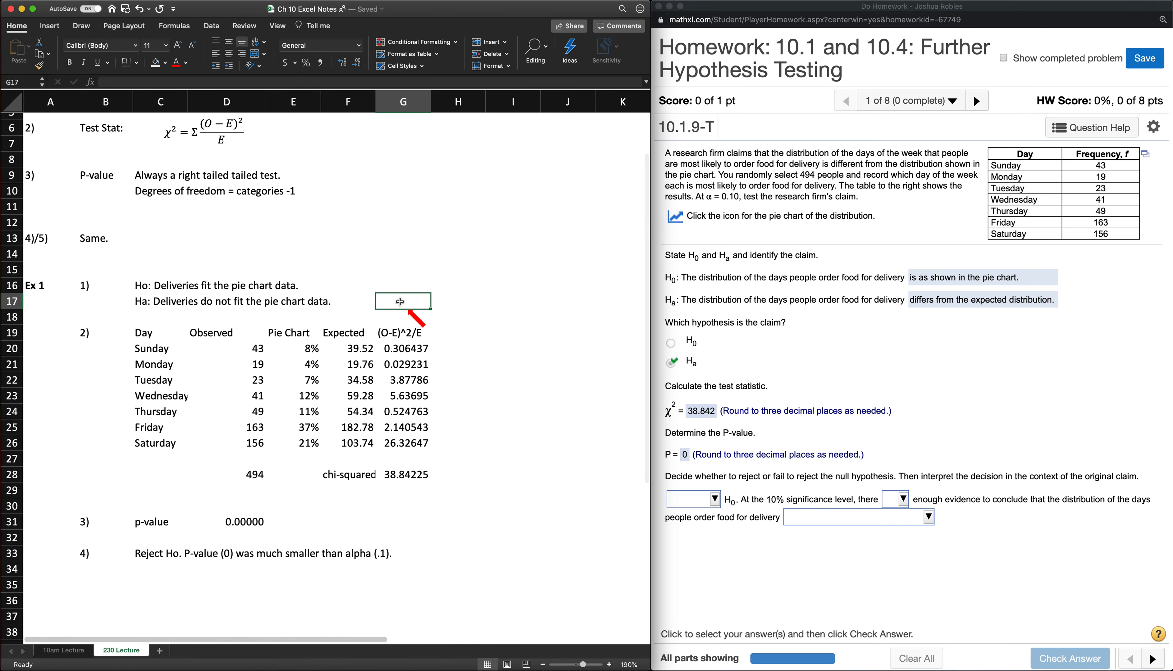
type("(cl")
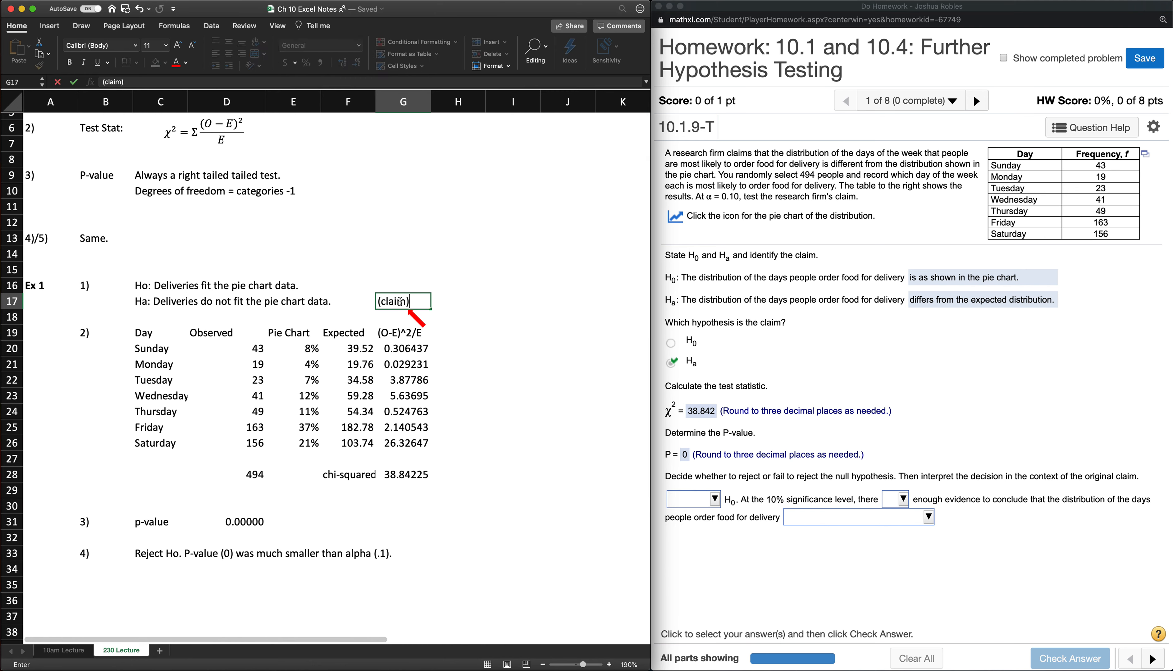
type("aim)")
key("Return")
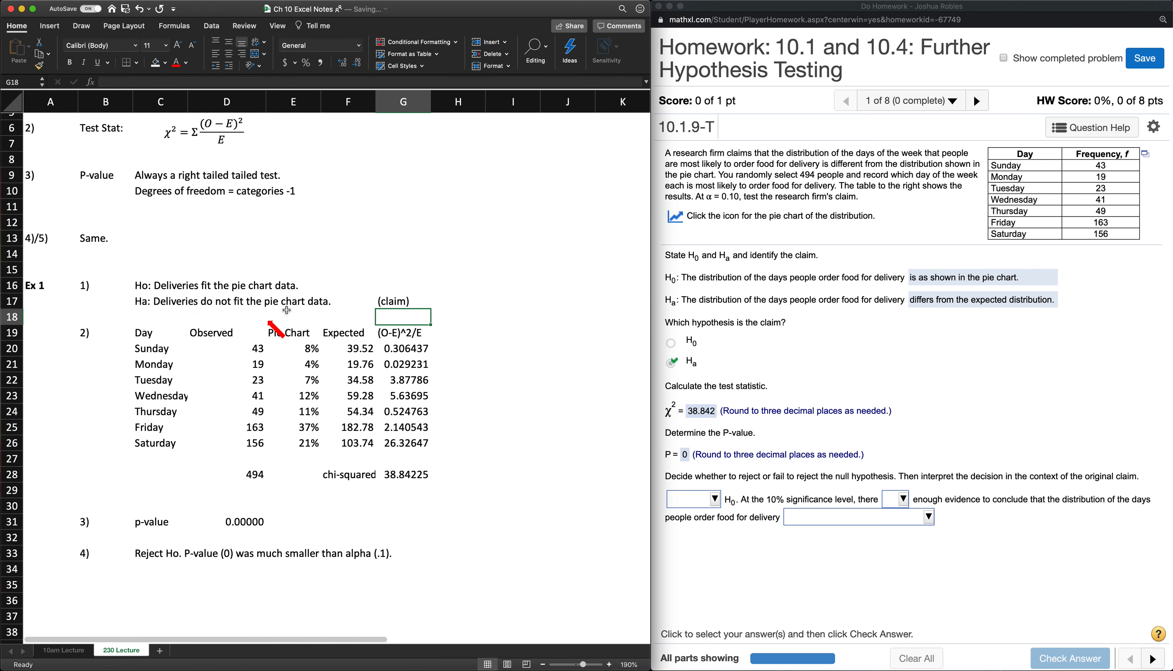
- Try a light green font colour on the alternative hypothesis in C17:E17, and undo it
scroll(279, 334, "down", 3)
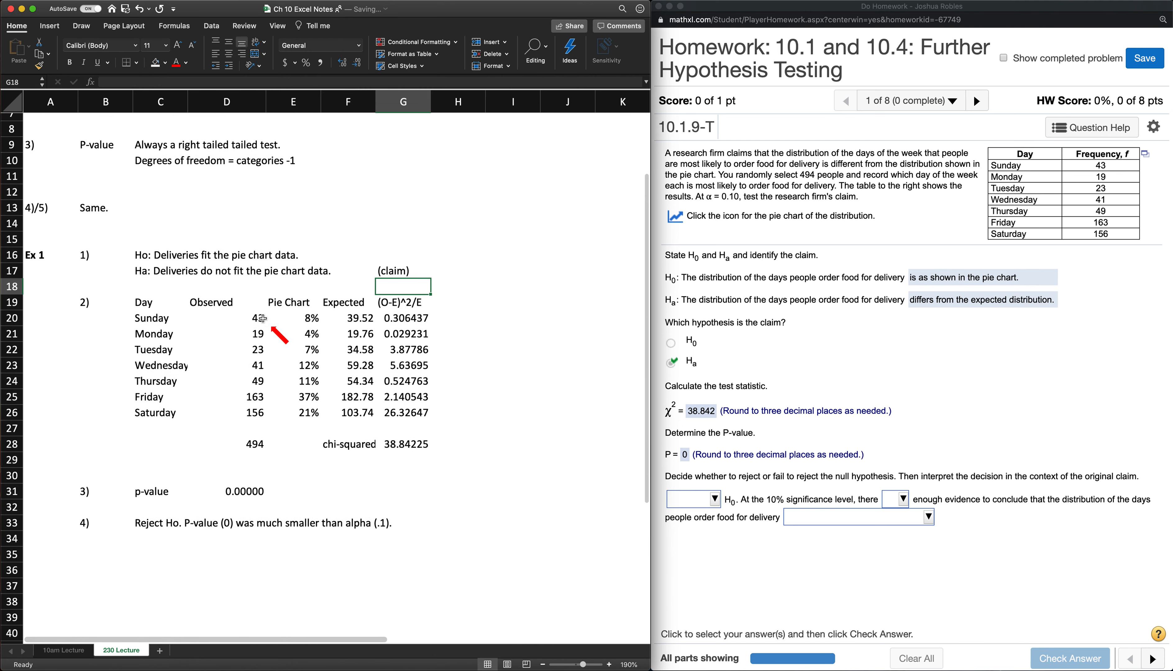
scroll(419, 435, "up", 1)
scroll(419, 435, "right", 1)
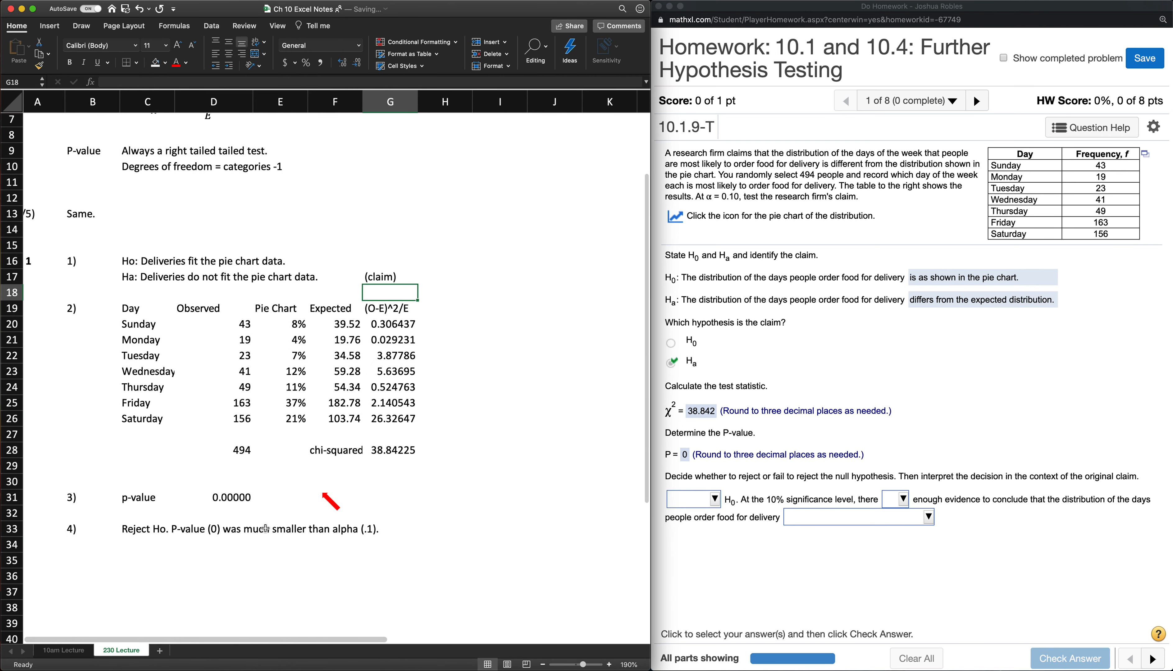
left_click(126, 260)
scroll(132, 259, "left", 1)
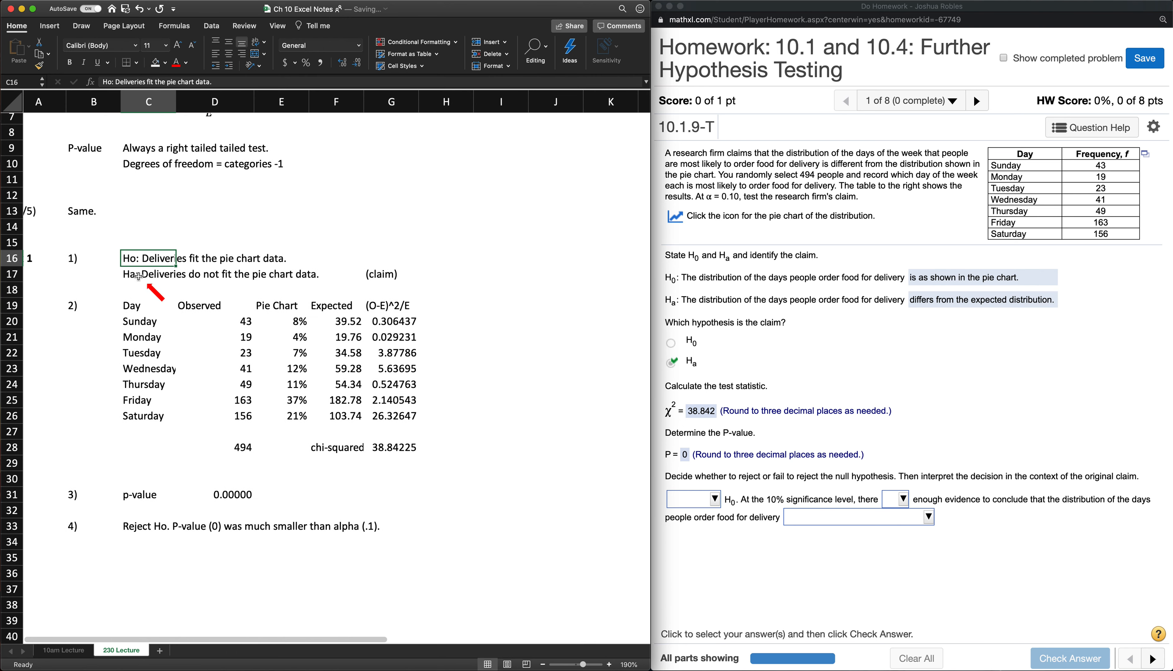
left_click_drag(135, 274, 291, 273)
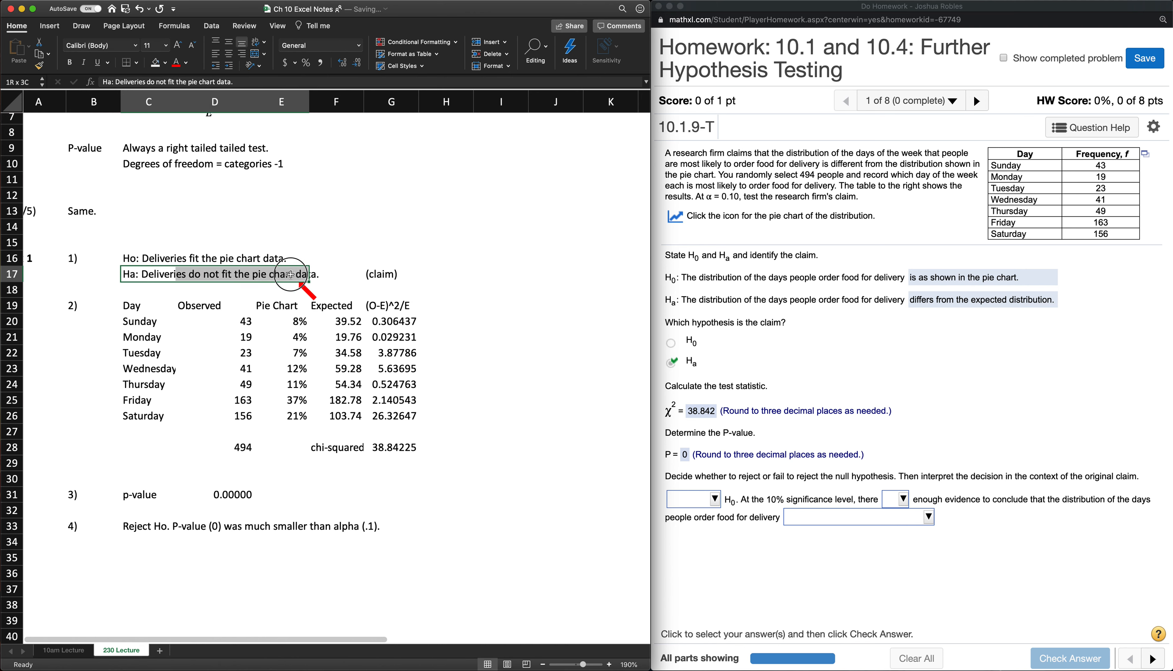
left_click(187, 64)
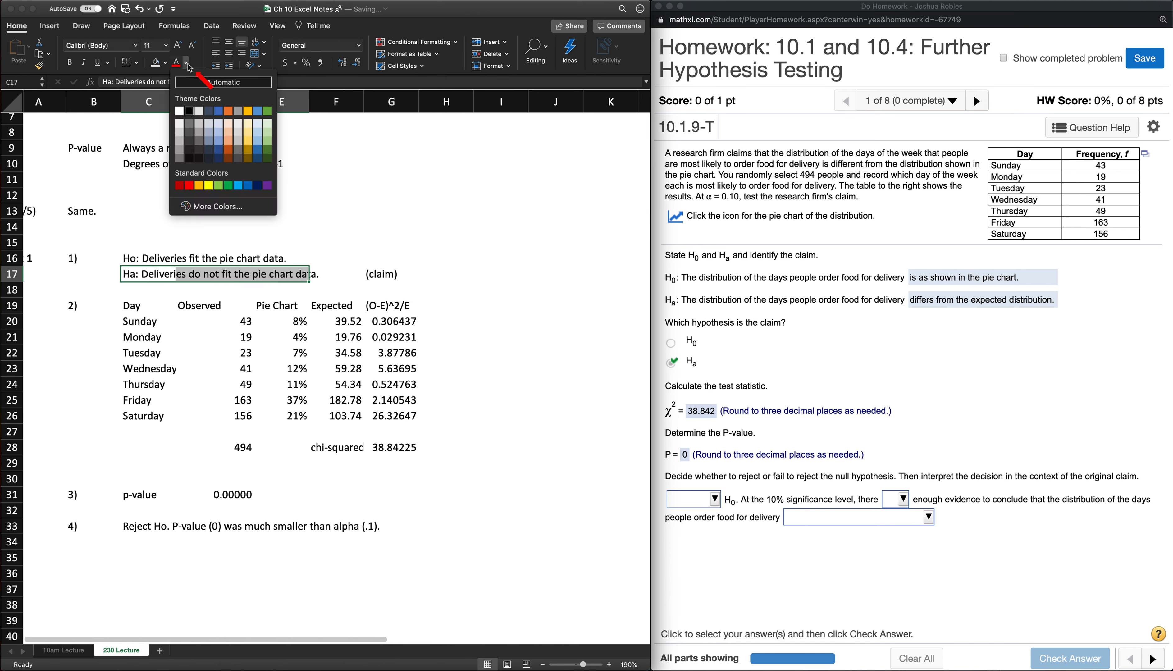
left_click(222, 188)
left_click(355, 227)
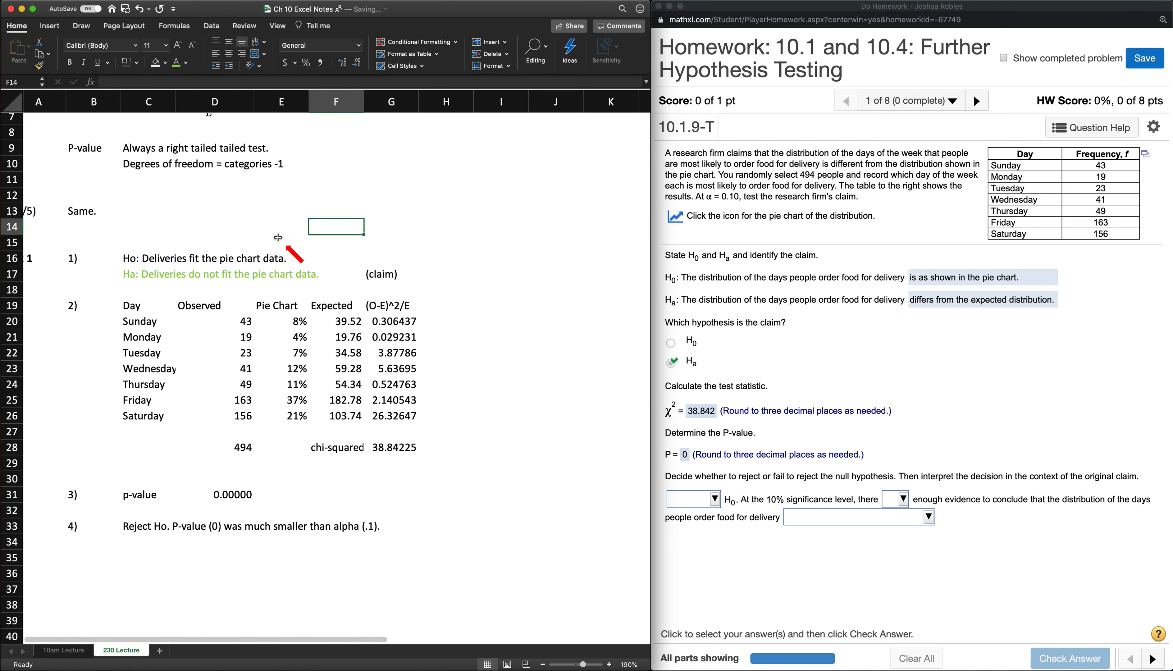
key("super+z")
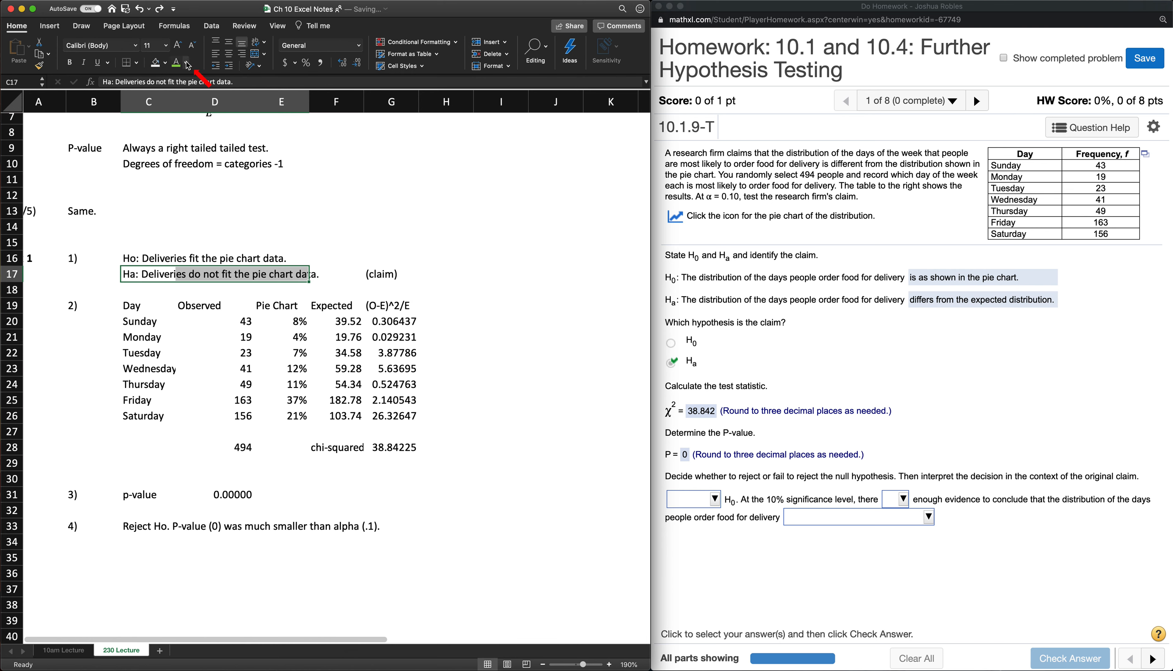
- Highlight the alternative hypothesis in C17:E17 with the standard green fill
left_click(166, 63)
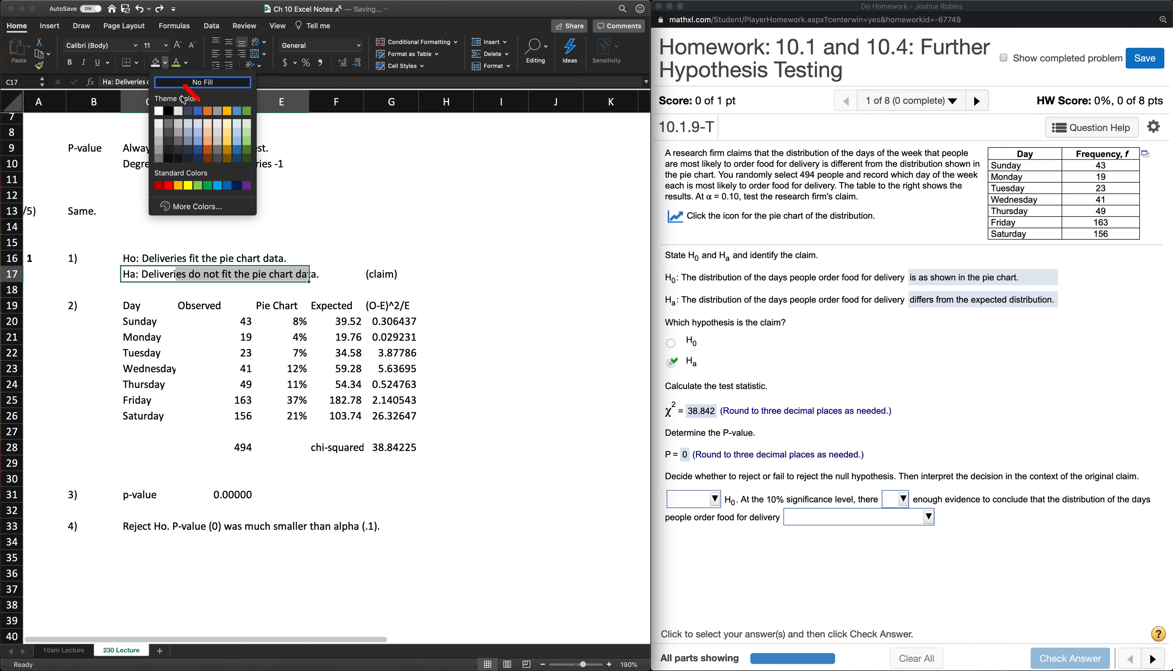
left_click(208, 186)
left_click(196, 289)
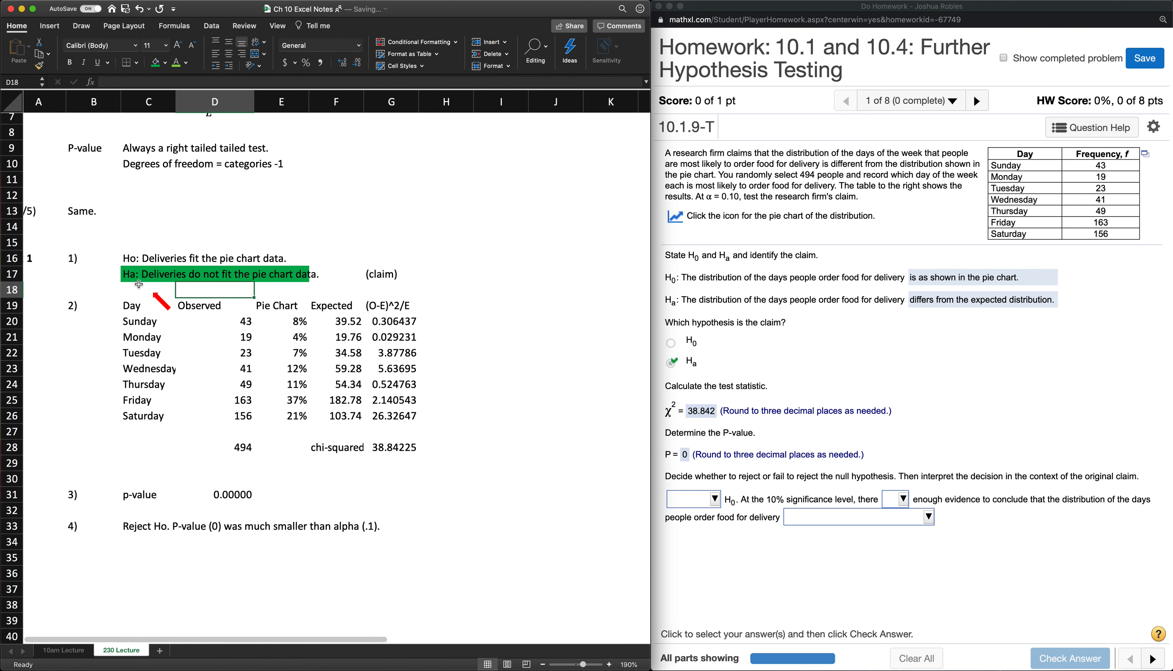
- Enter "5)" in B35 and "There is enough evidence to support the claim." in C35
scroll(323, 285, "down", 1)
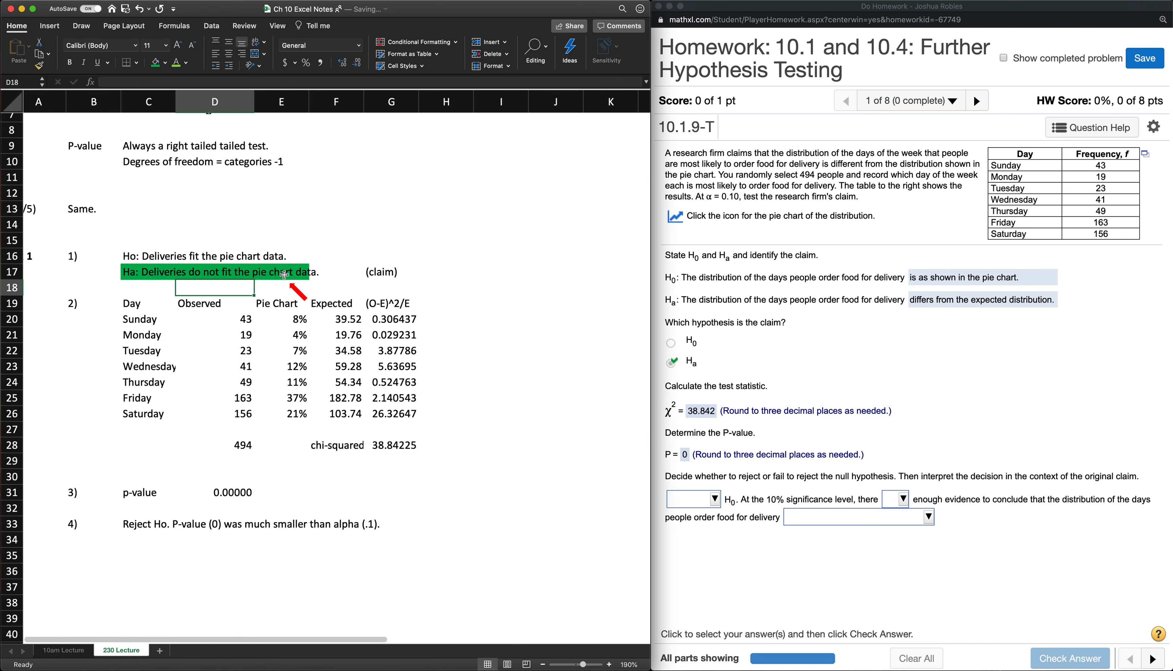
left_click(73, 555)
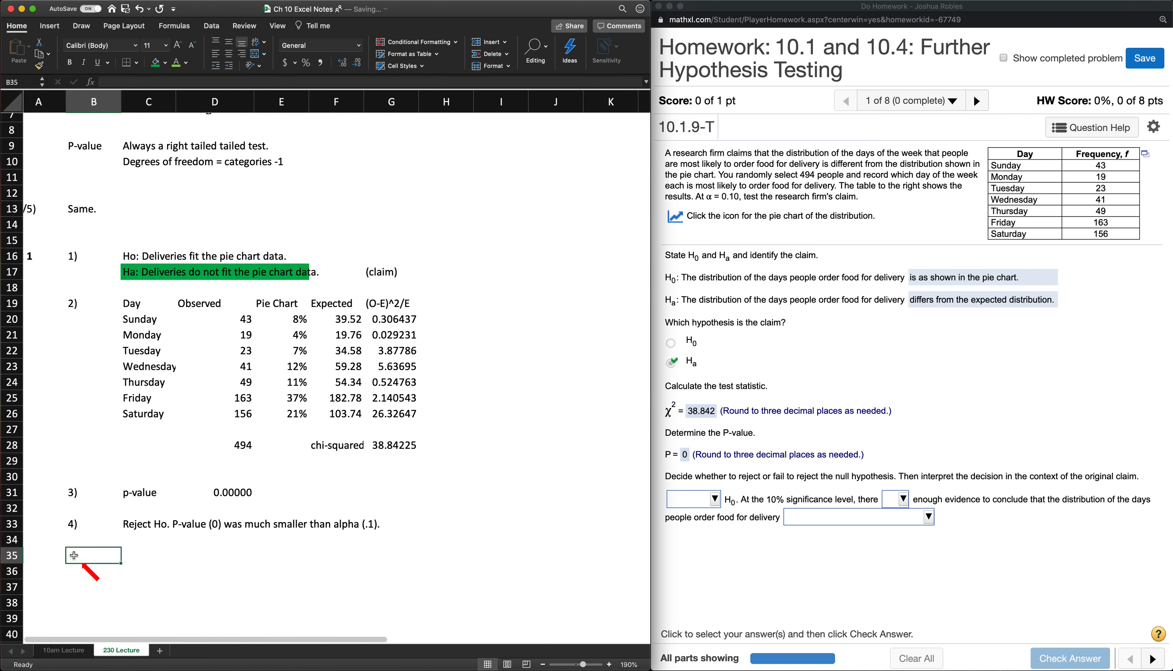
type("5)")
key("Tab")
type("There is enough evidence to support the claim.")
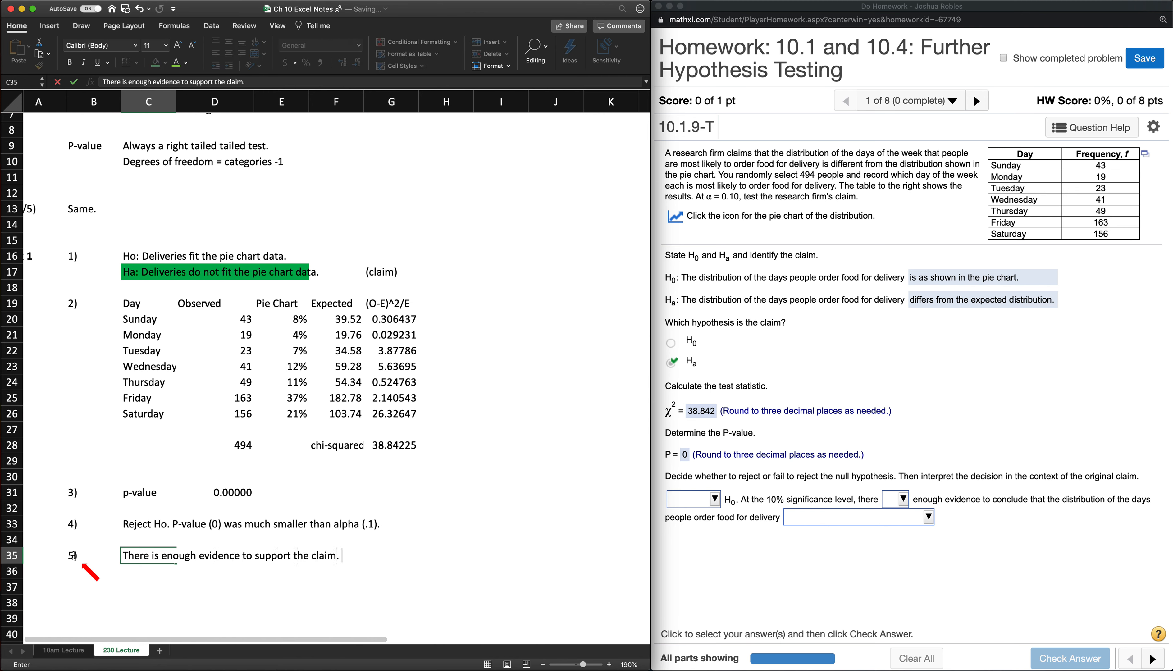
left_click(73, 555)
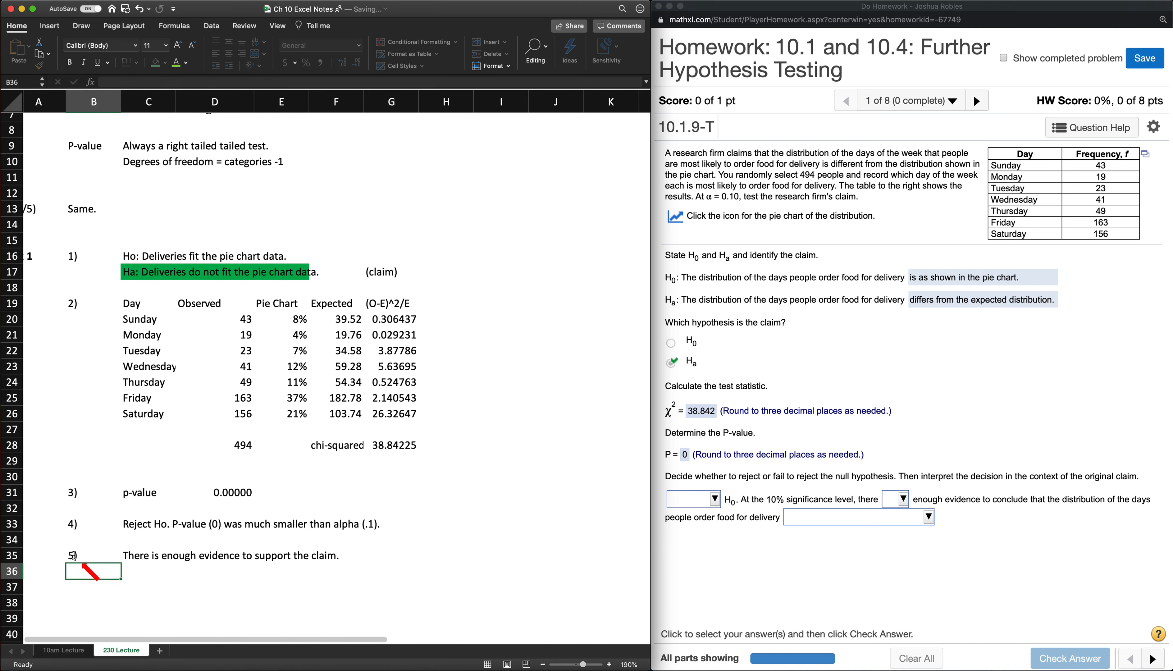
left_click(140, 557)
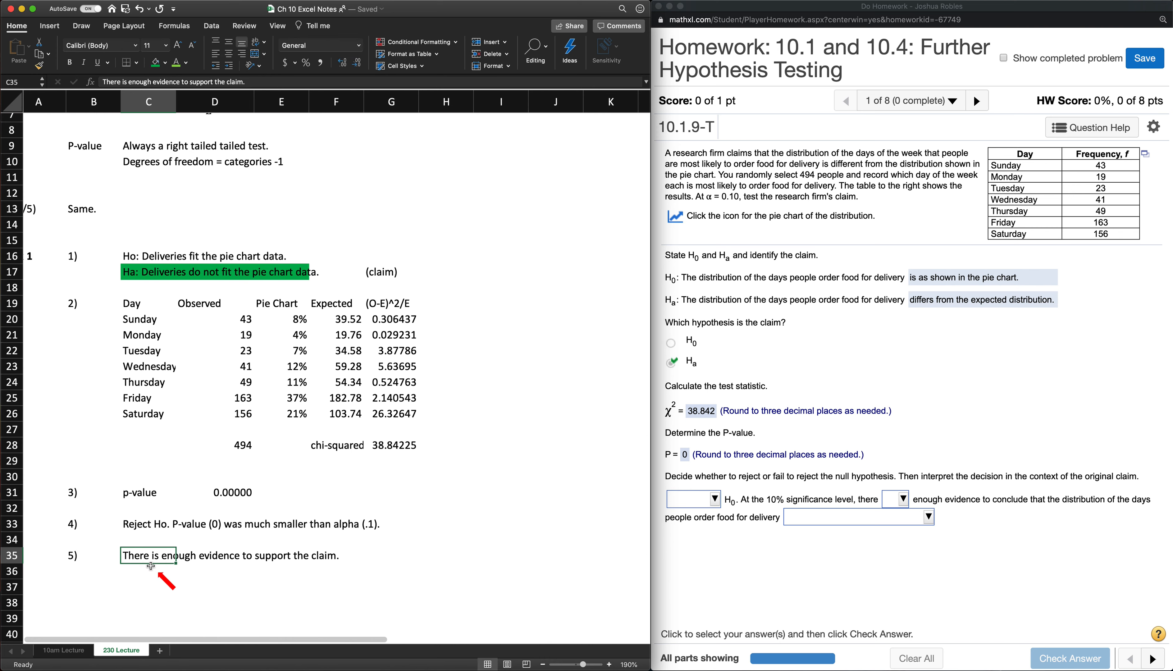
left_click(164, 576)
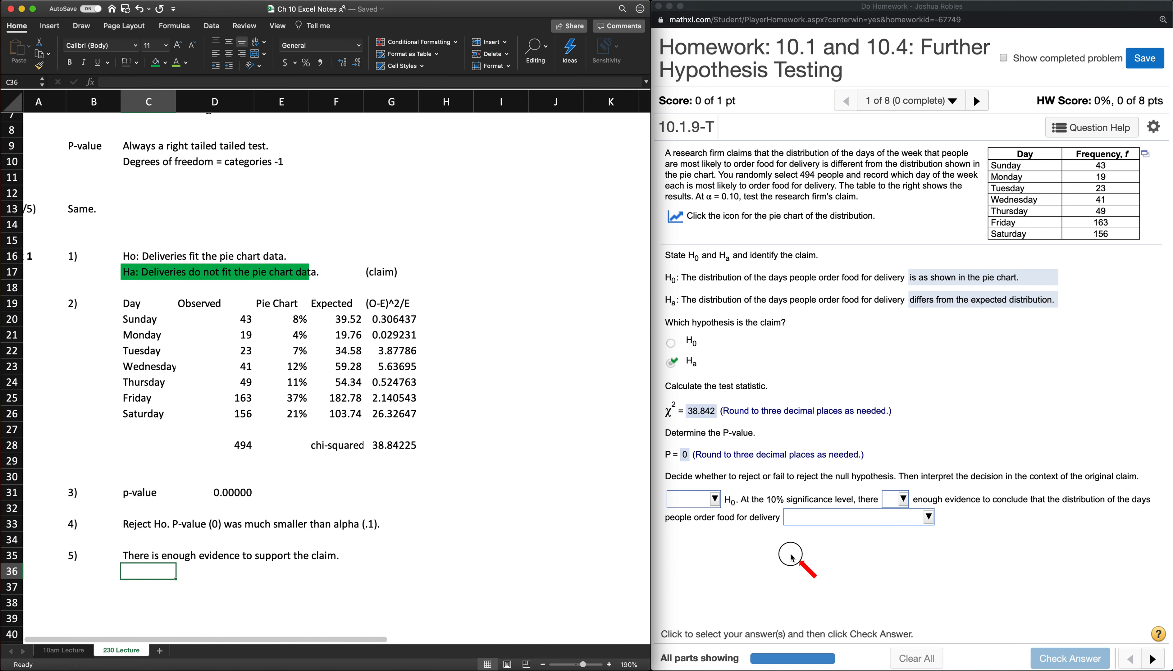
- In the homework page, complete the decision sentence with "Reject", "is" and "differs from the expected distribution."
left_click(698, 498)
left_click(696, 502)
left_click(705, 551)
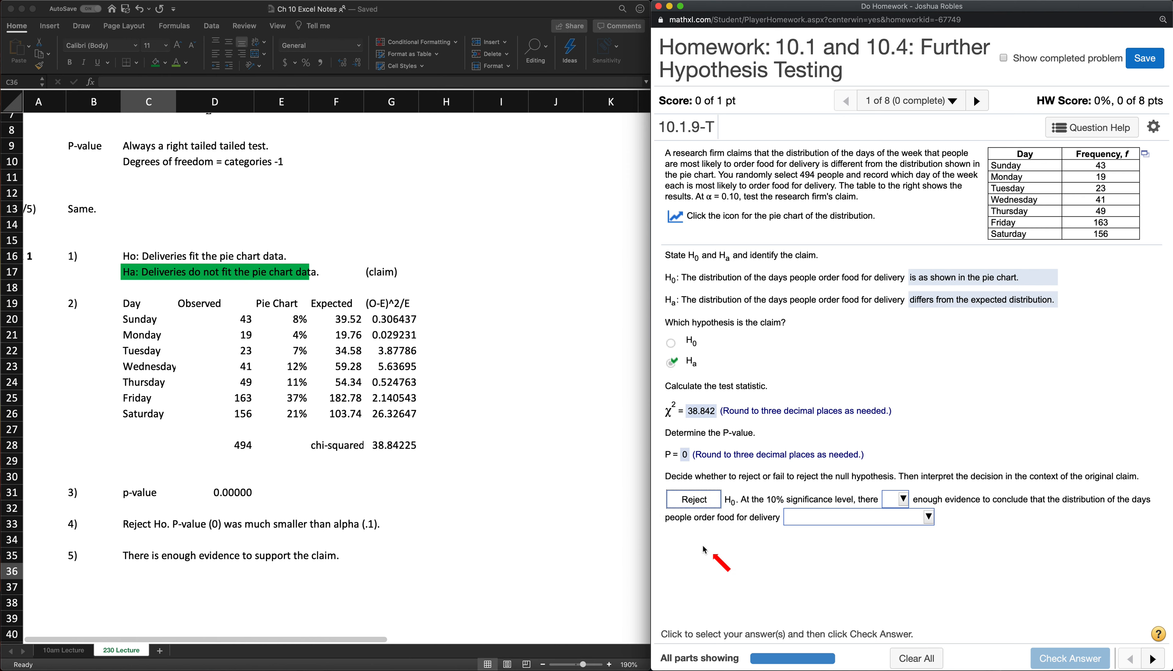
left_click(898, 501)
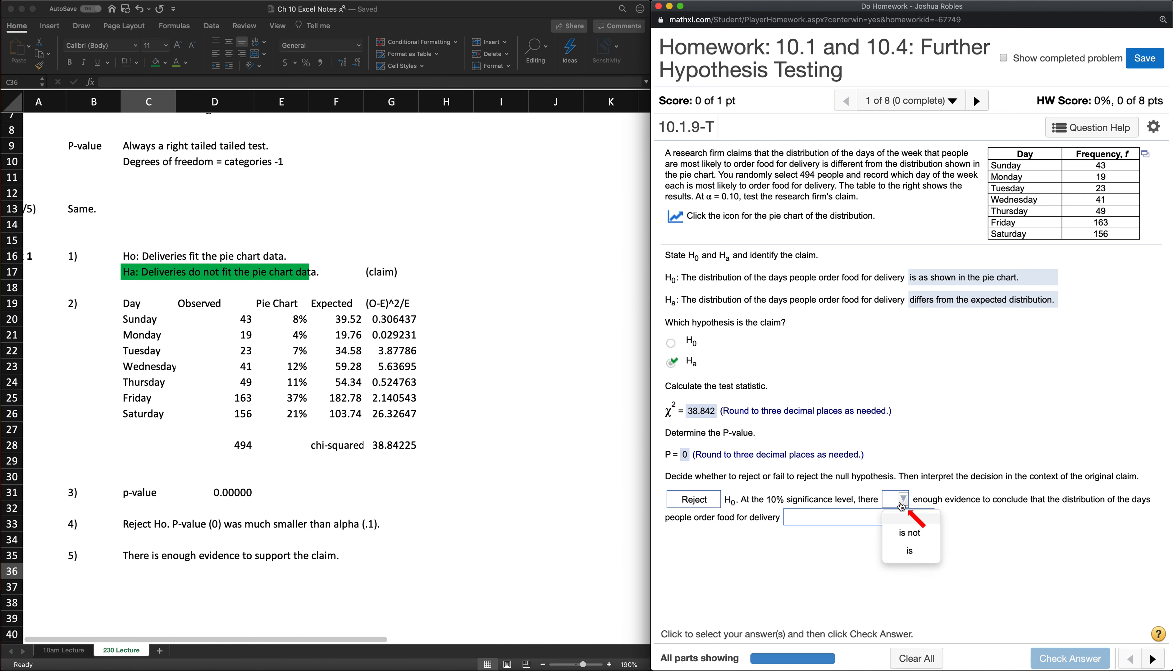
left_click(910, 551)
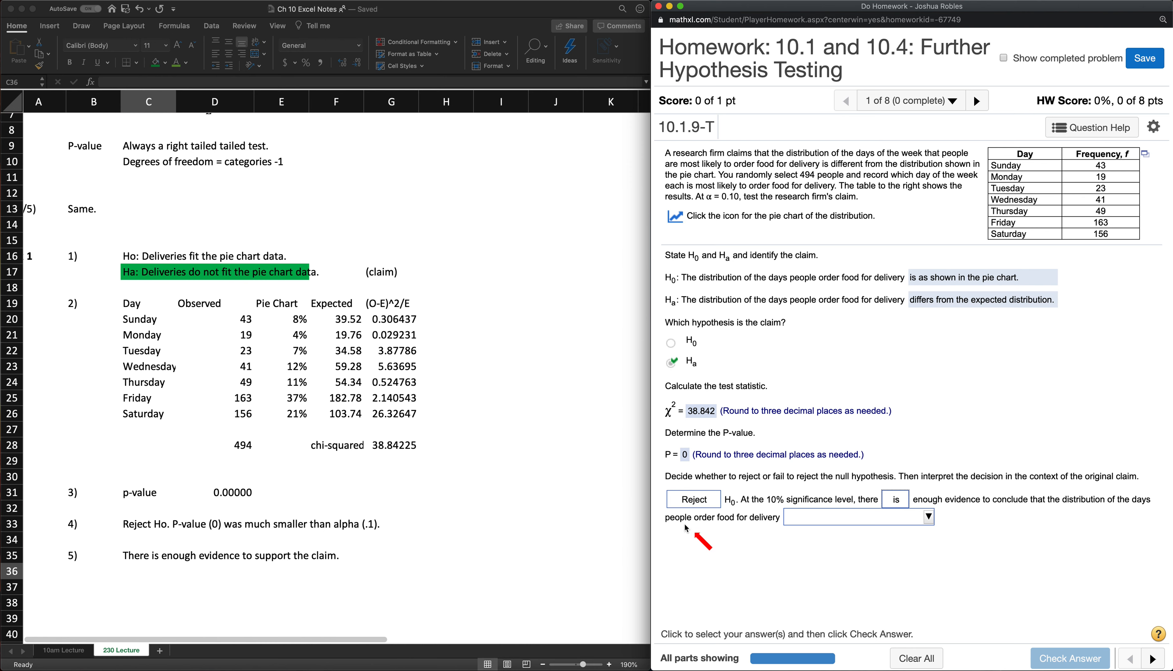
left_click(793, 521)
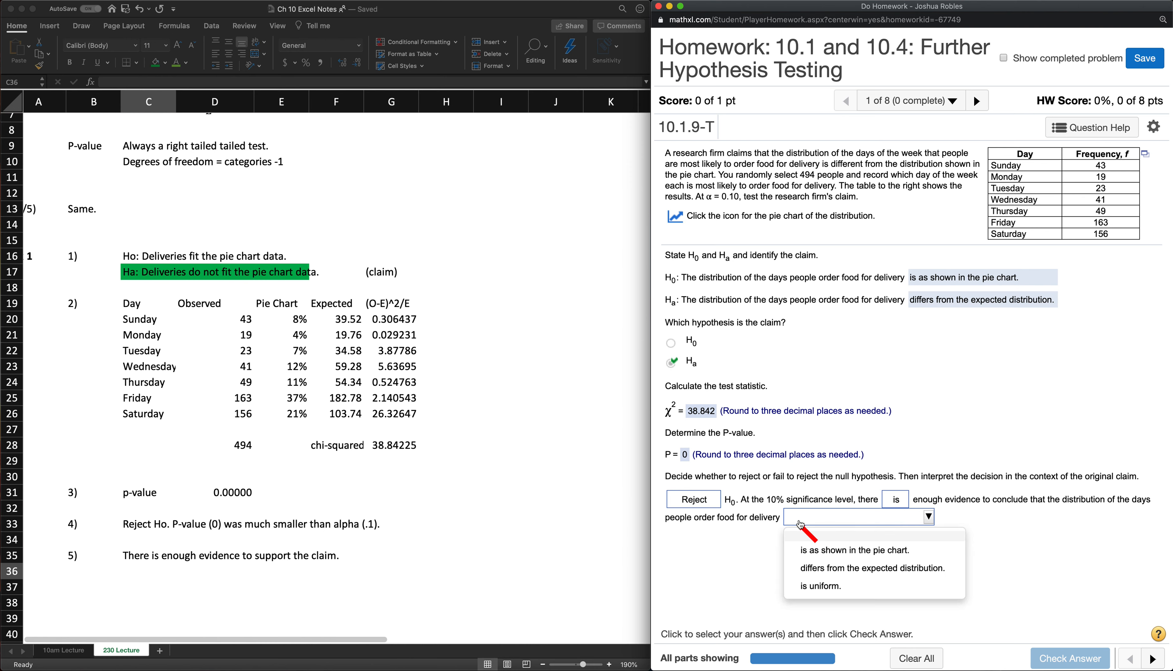
left_click(865, 568)
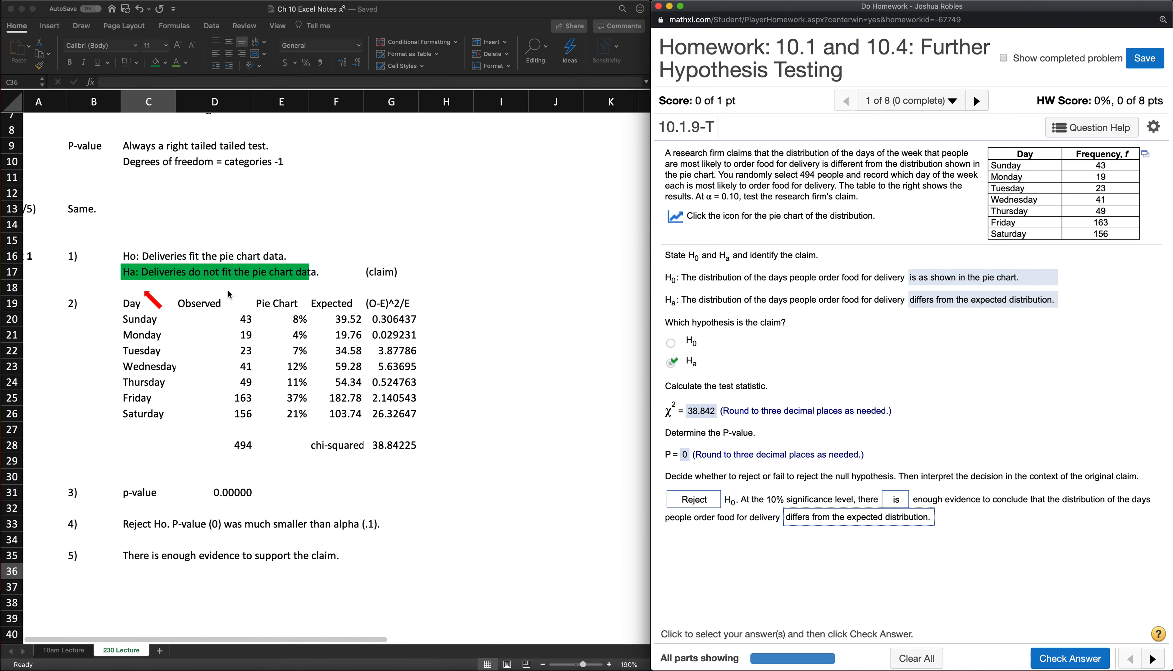
- Submit the completed homework question for checking and dismiss the feedback without moving to the next question
left_click(320, 556)
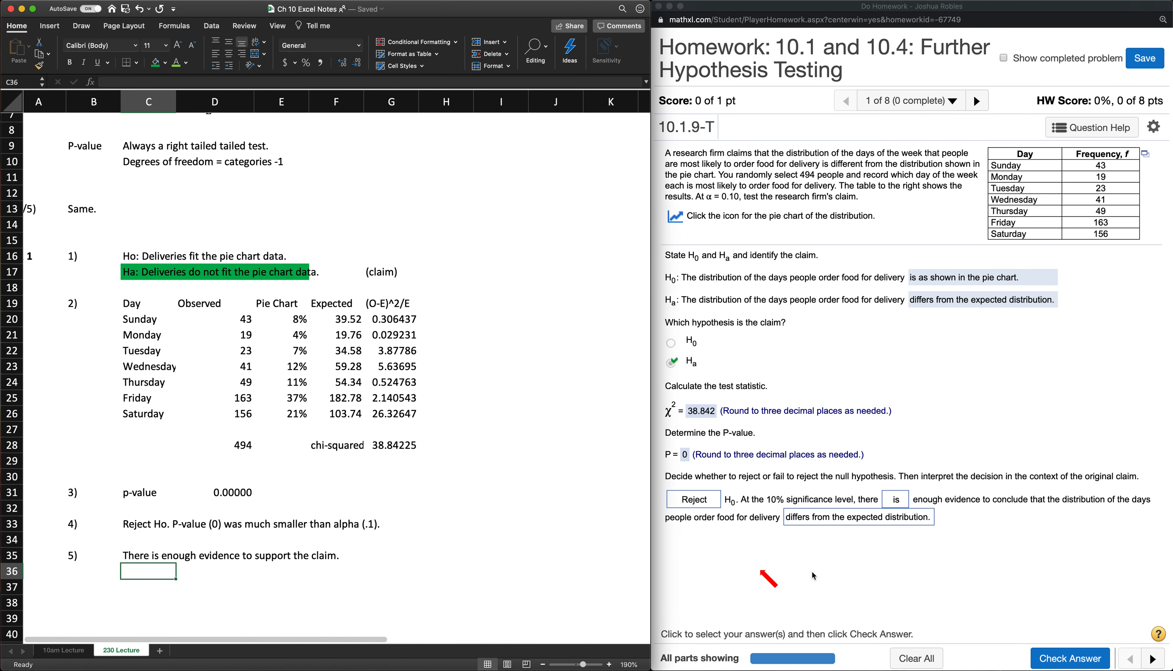
left_click(1042, 651)
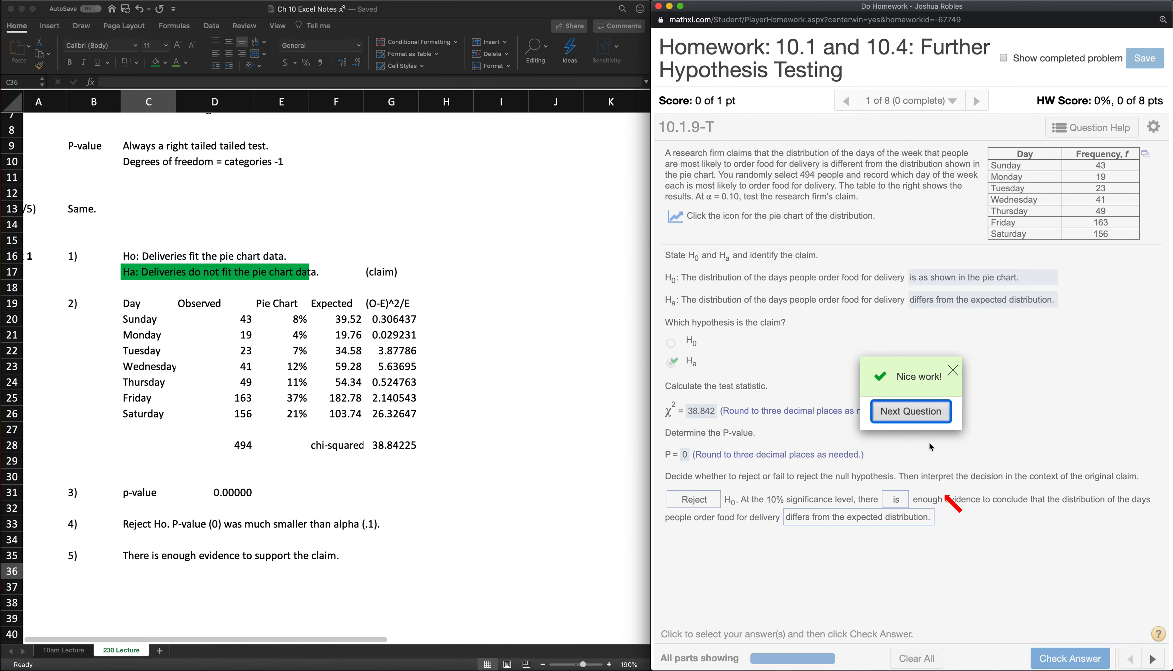
left_click(952, 370)
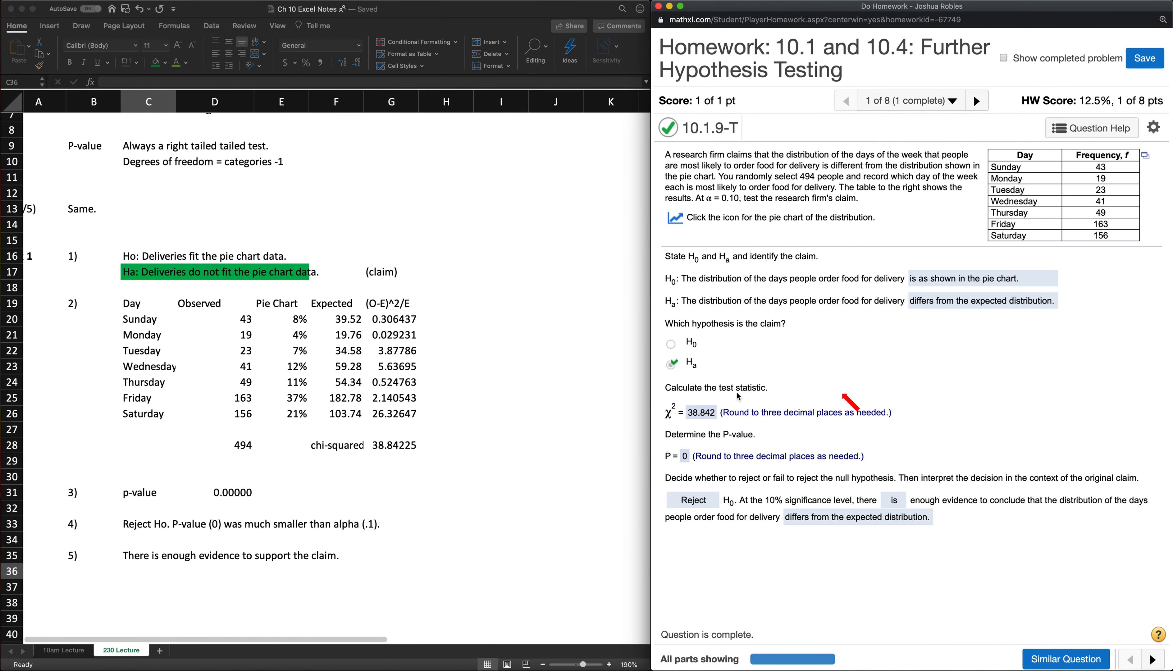
- In Excel, start a CHISQ.TEST formula in E31, beside the existing p-value
left_click(262, 498)
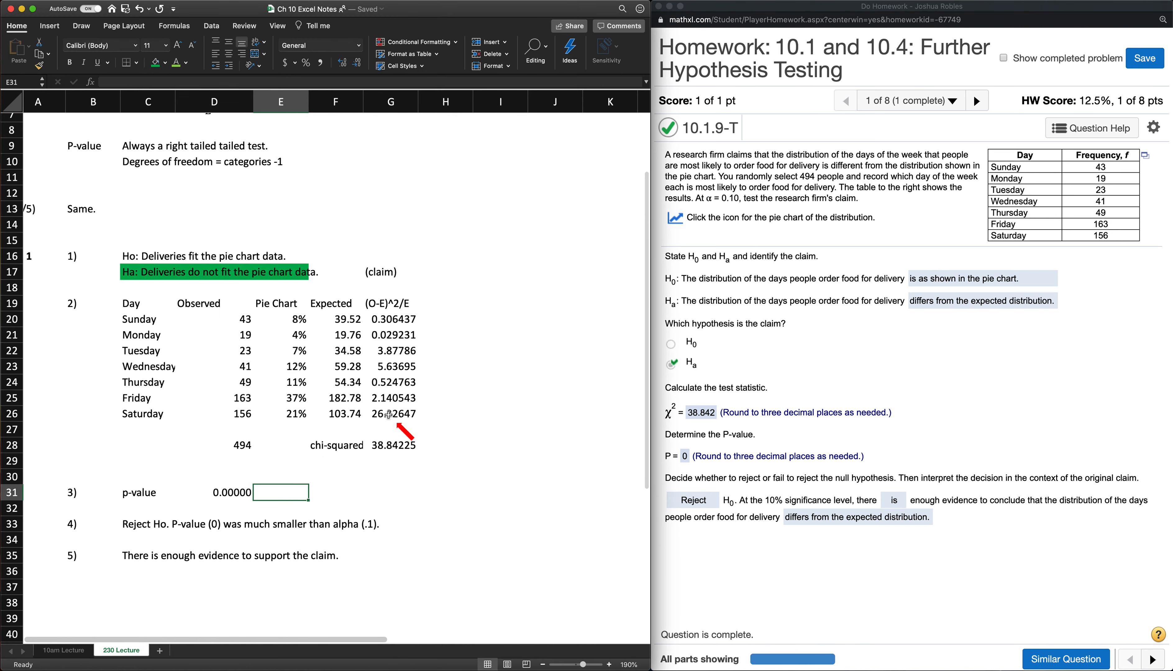
left_click(795, 417)
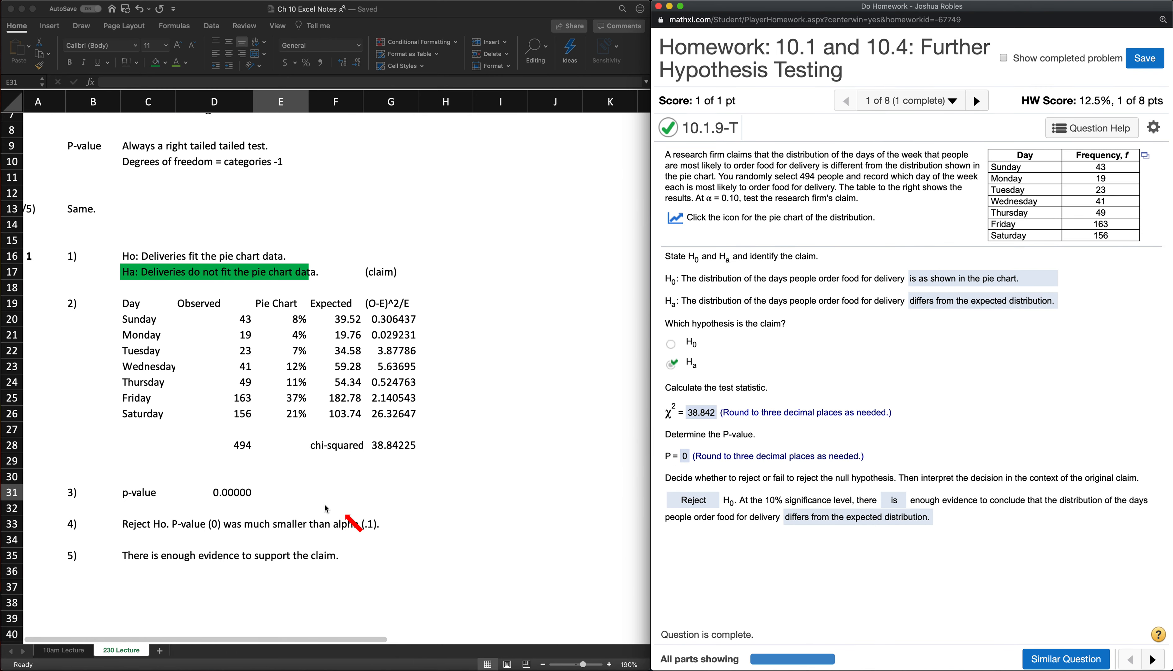
left_click(289, 494)
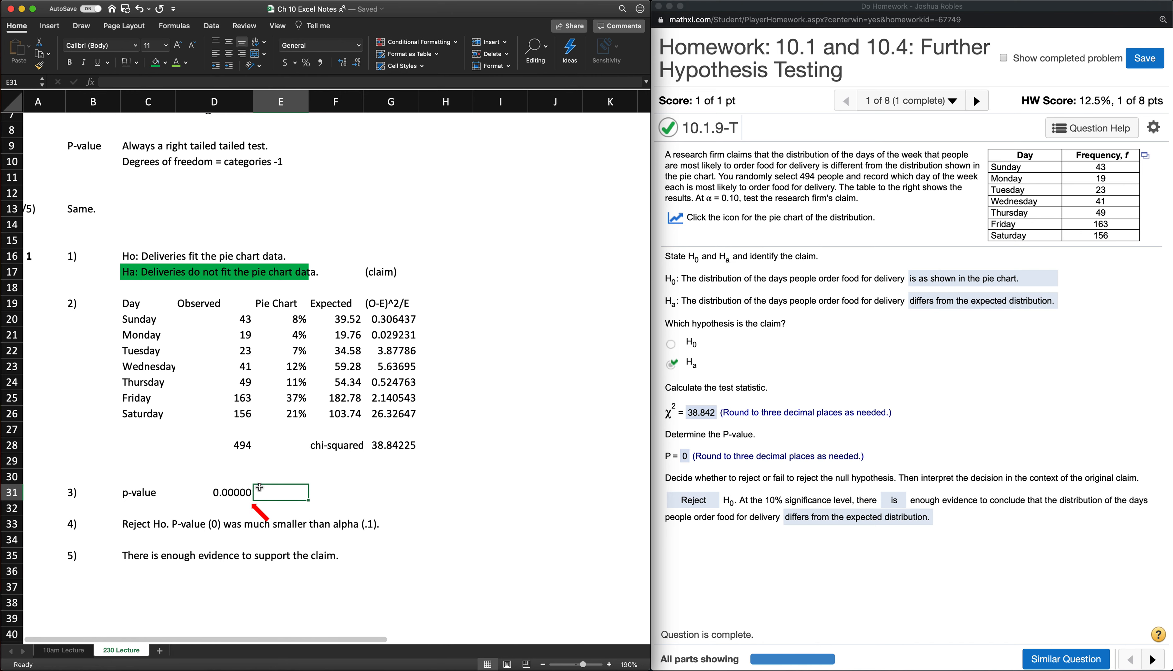
scroll(322, 473, "left", 1)
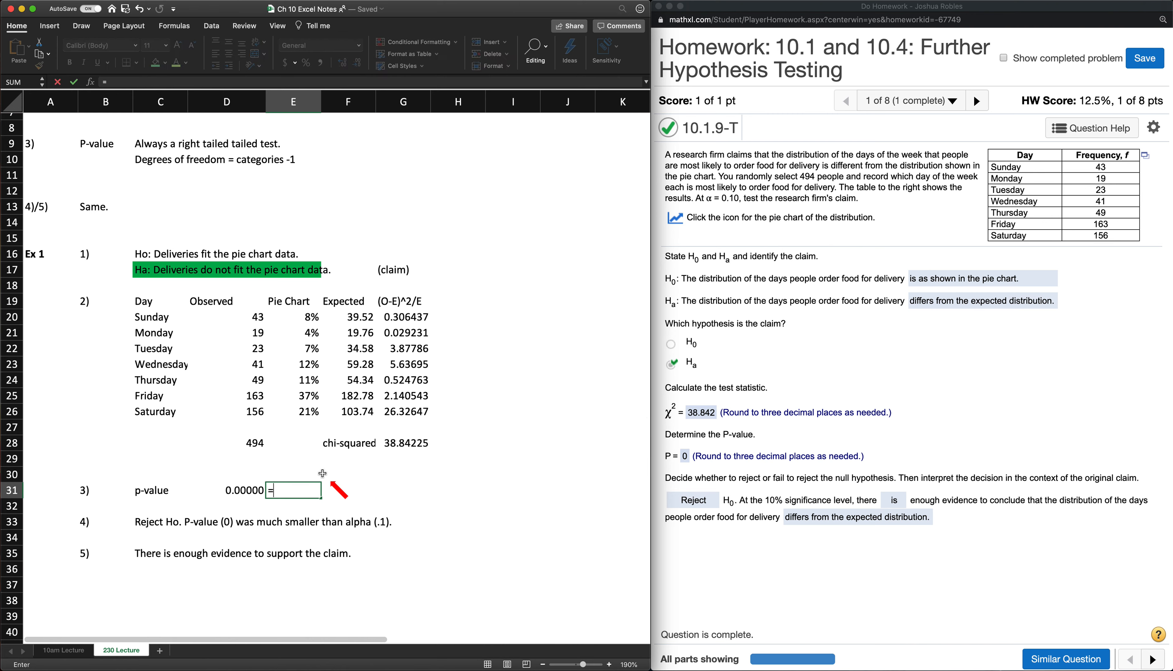
type("ch")
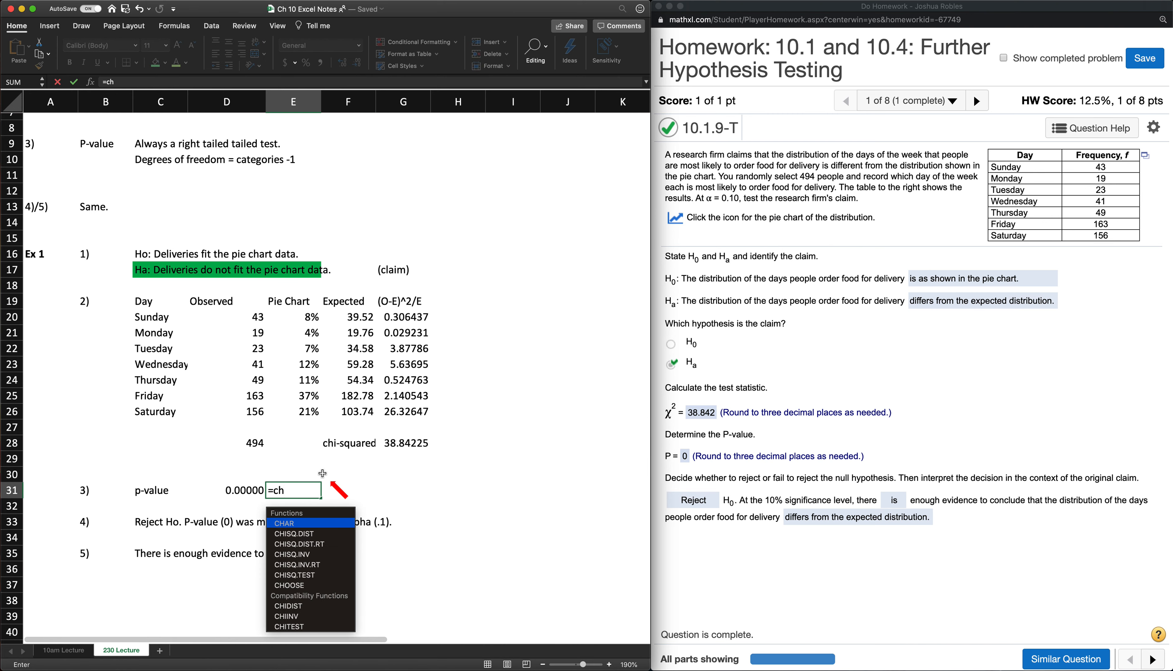
key("Down")
key("Down")
key("Down")
key("Down")
key("Down")
key("Tab")
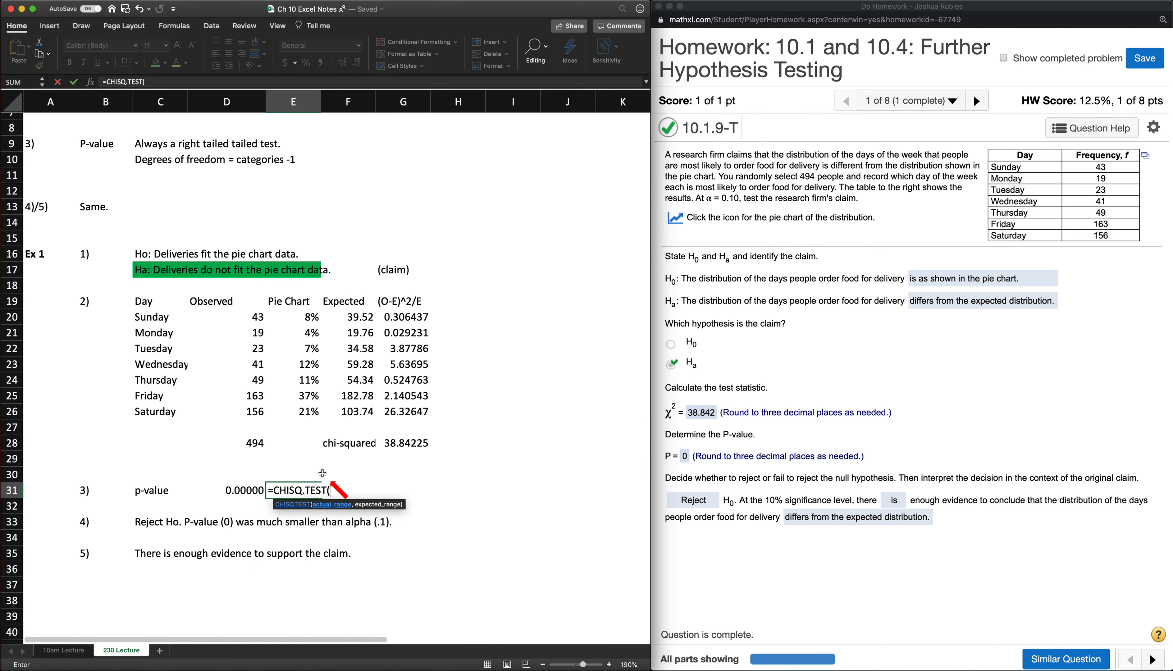
- Complete the CHISQ.TEST formula with D20:D26 as the actual range and F20:F26 as the expected range
left_click_drag(288, 498, 285, 499)
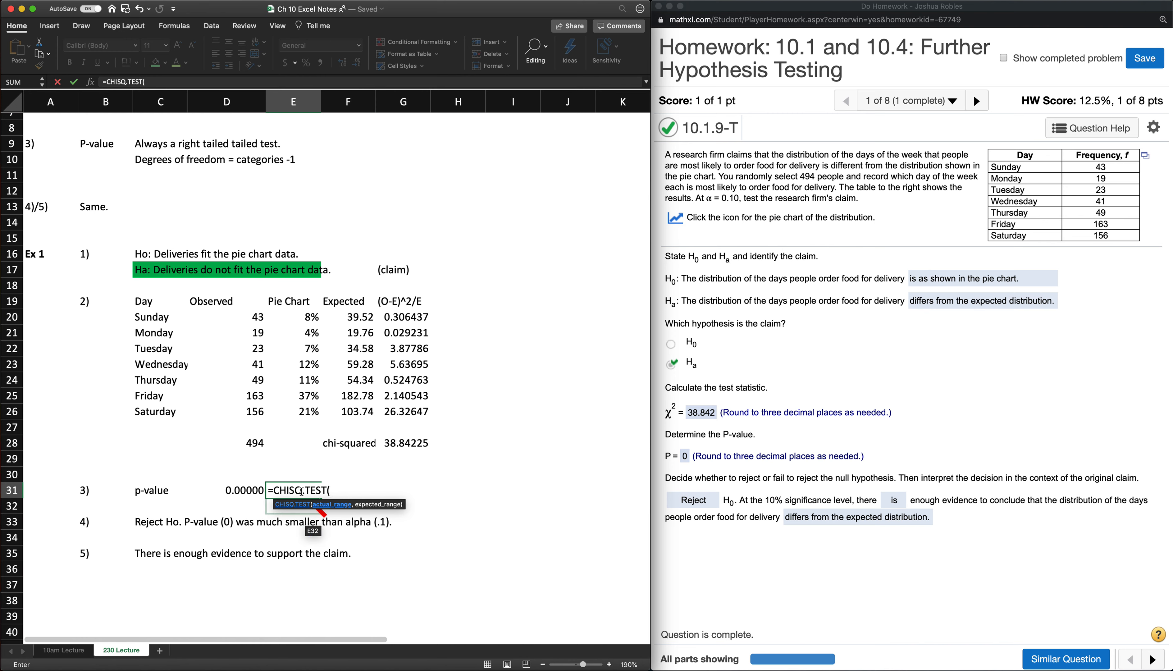
left_click_drag(312, 495, 228, 407)
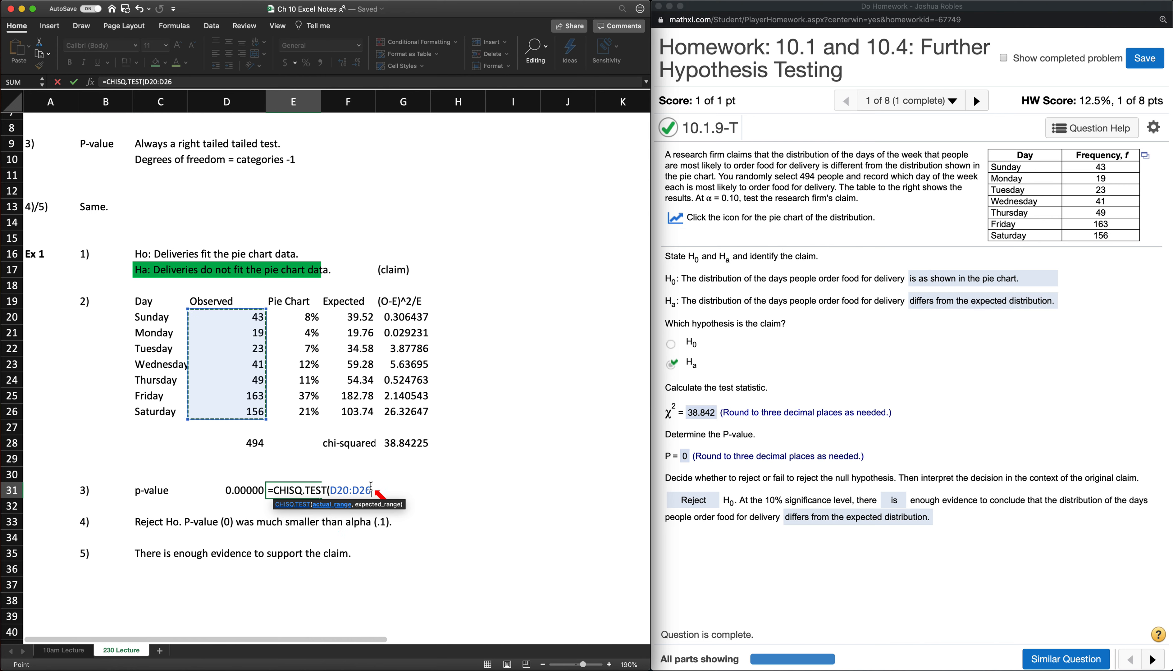
scroll(367, 332, "down", 1)
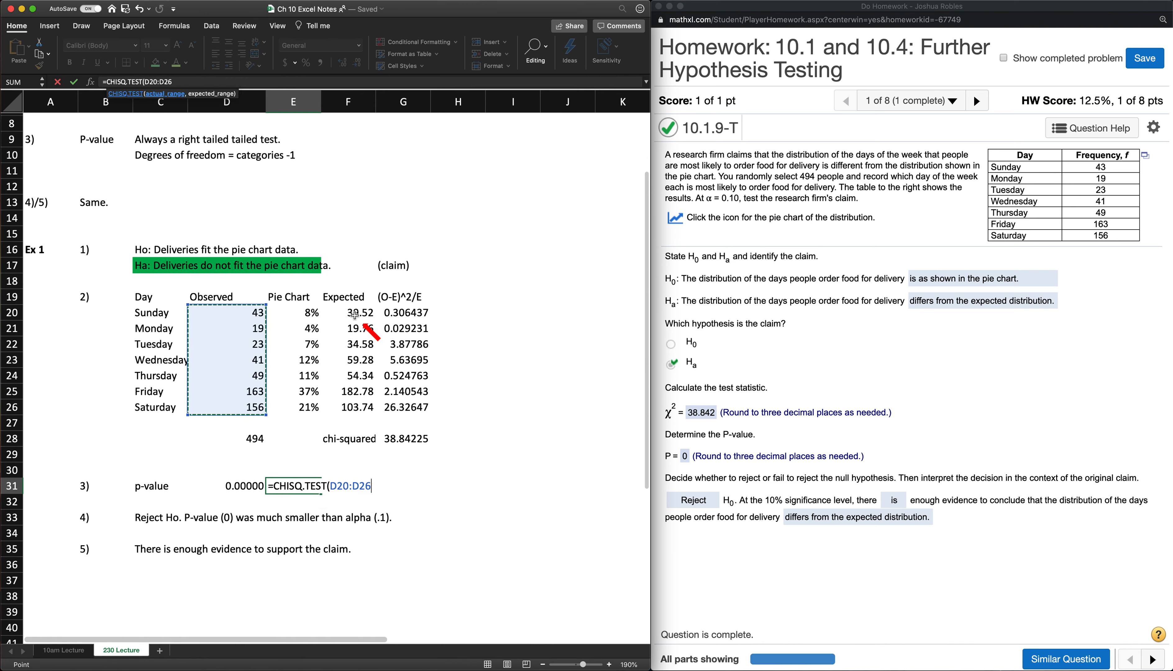
type(",")
left_click_drag(353, 313, 357, 409)
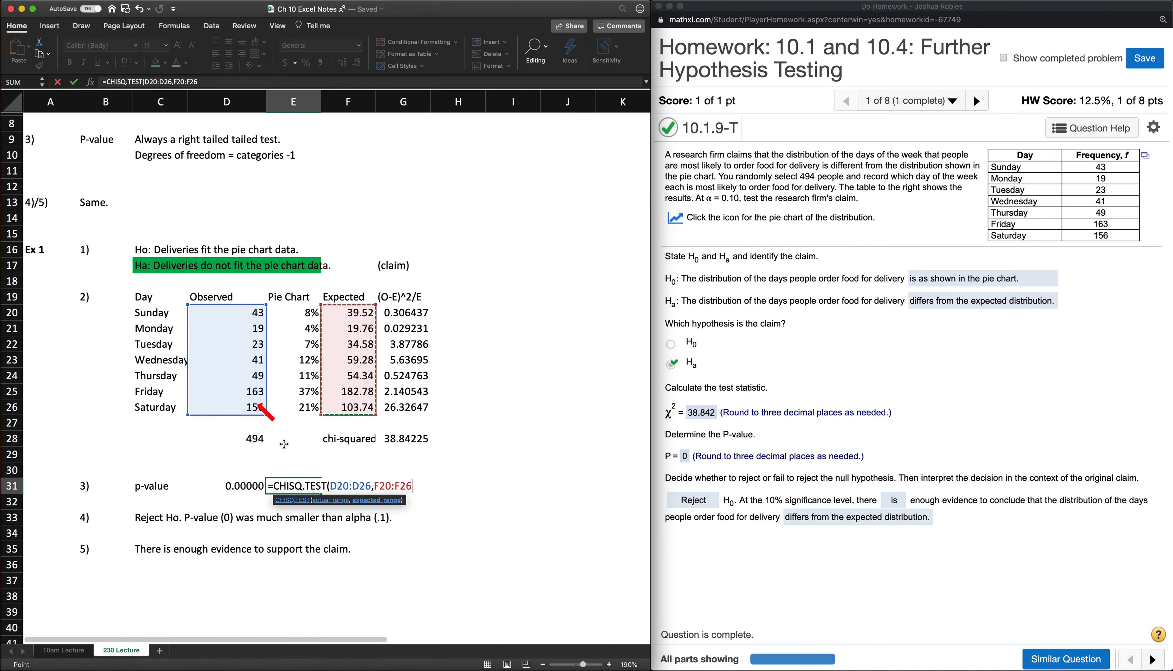
type(")")
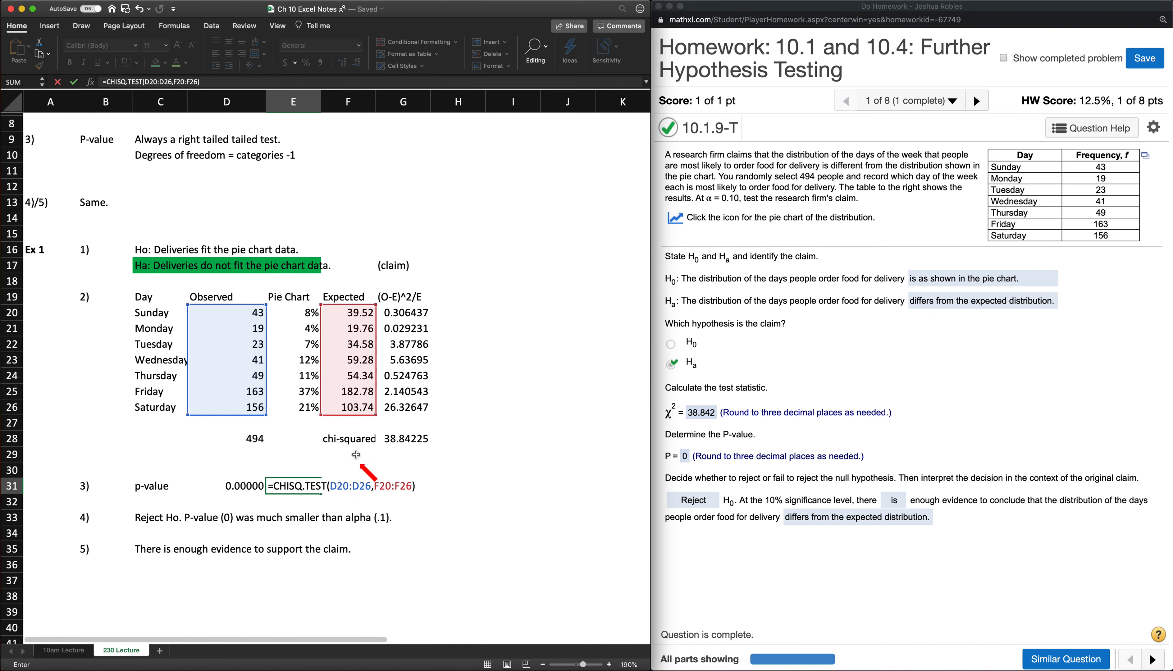
key("Return")
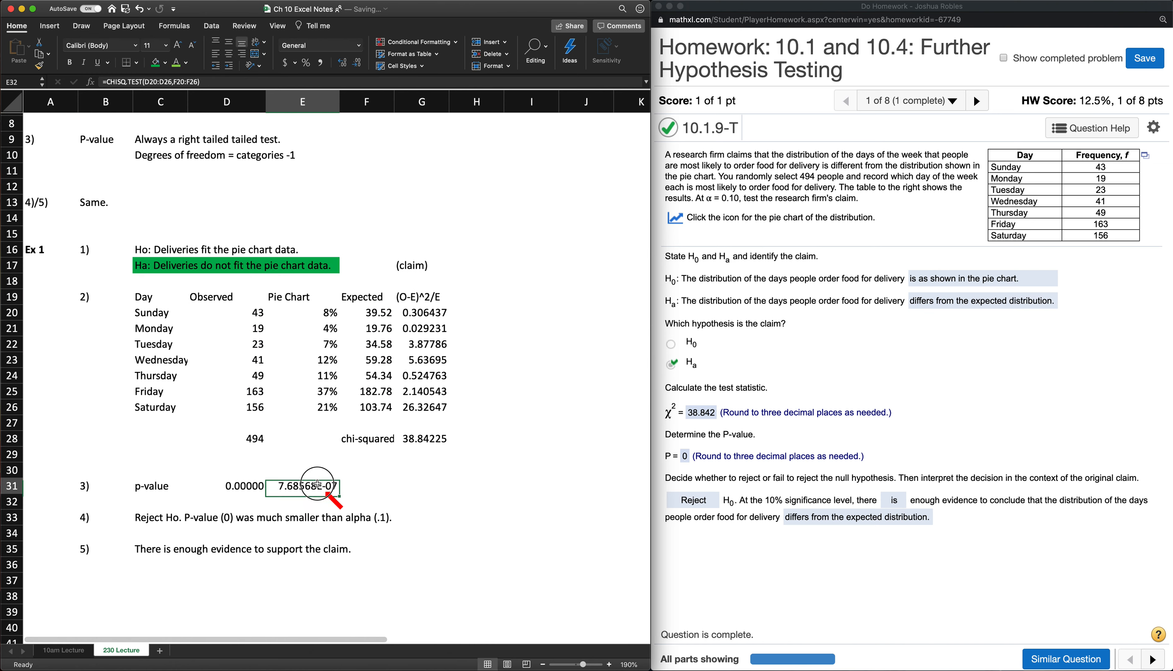
- Format the CHISQ.TEST result in E31 as Number with eight decimal places
left_click(233, 486)
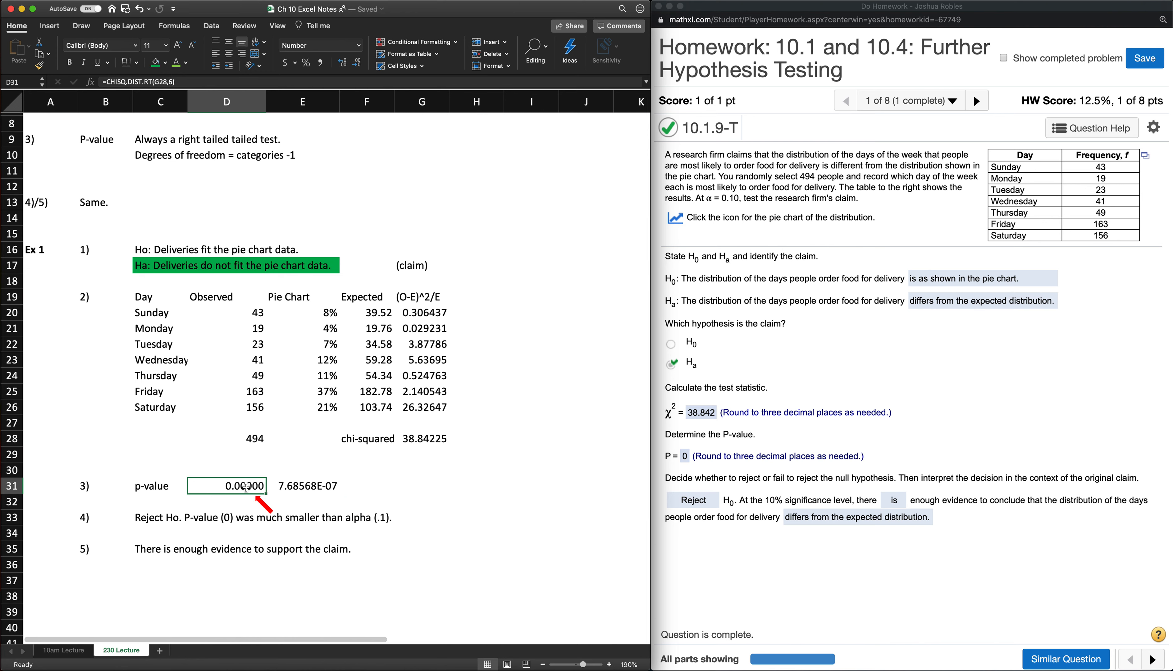
left_click(307, 487)
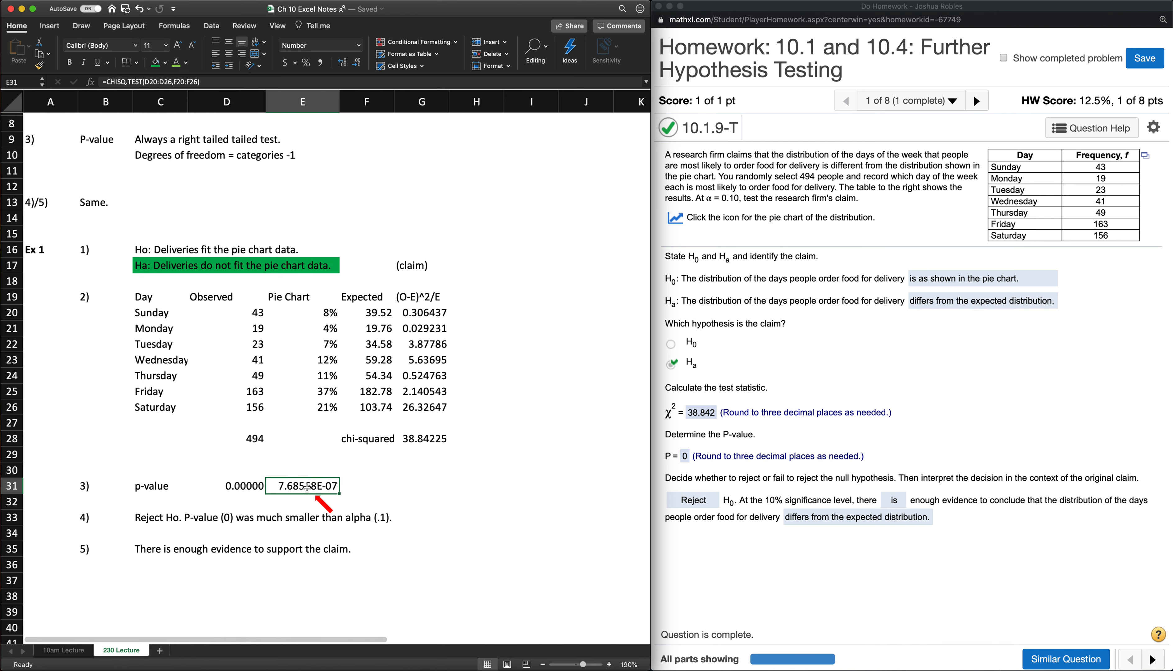
left_click(359, 45)
left_click(355, 75)
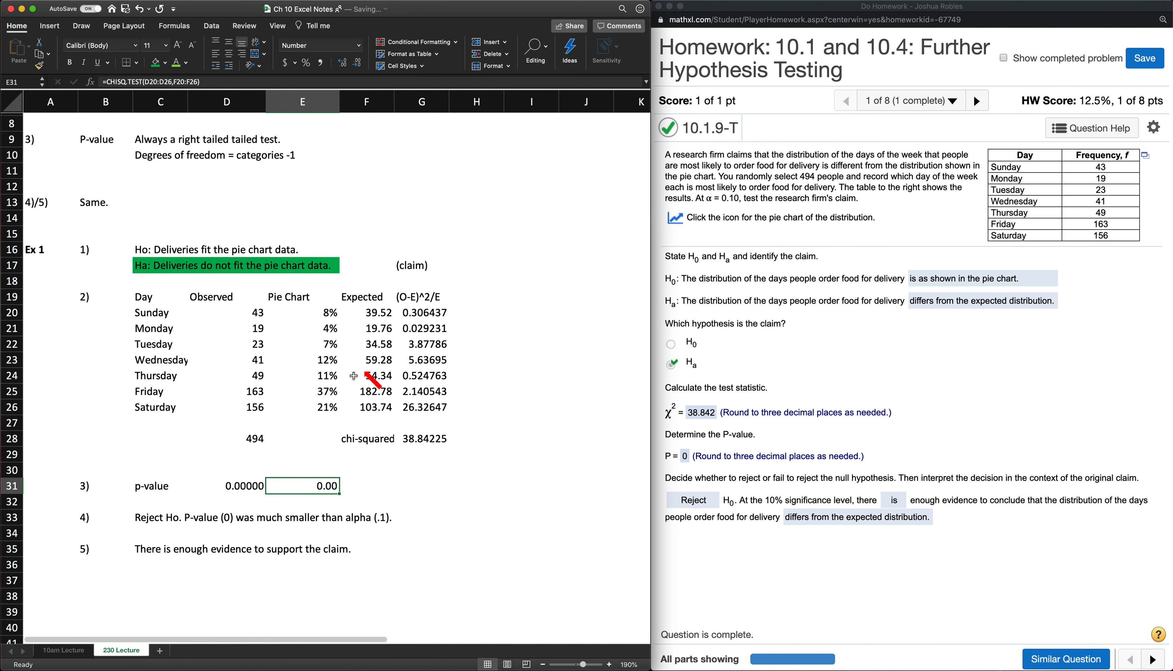
left_click(349, 67)
left_click(349, 67)
left_click(349, 68)
left_click(349, 68)
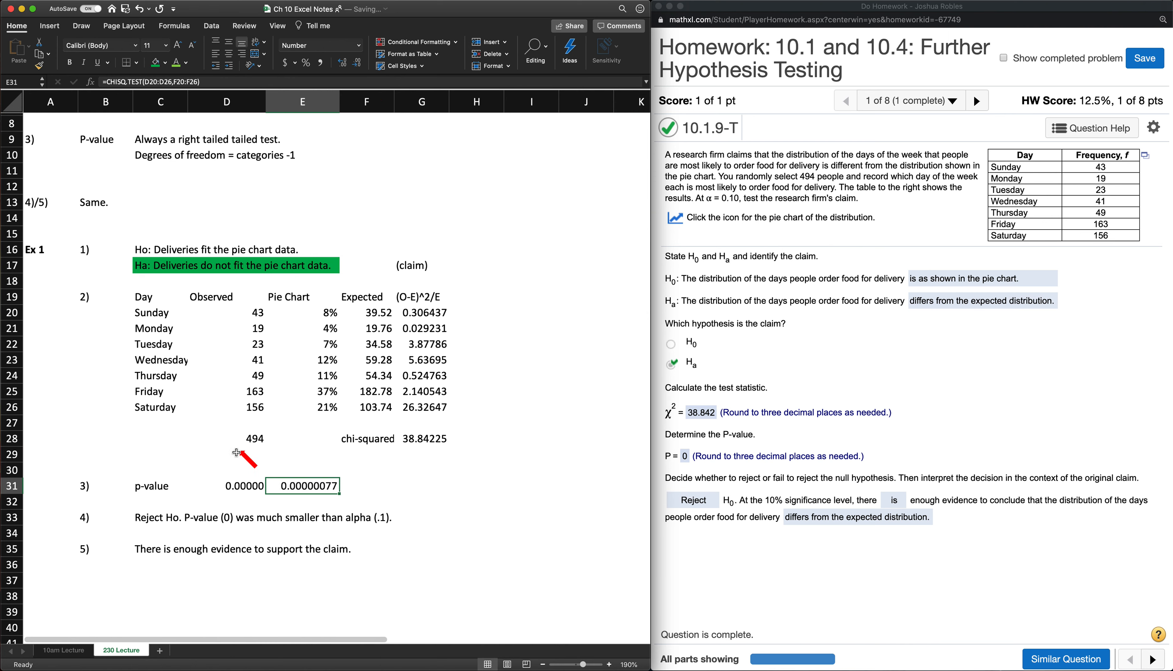
- Show nine decimal places for both p-values, in D31 and E31, so they can be compared
left_click(239, 486)
left_click(341, 64)
left_click(341, 64)
left_click(340, 63)
left_click(341, 64)
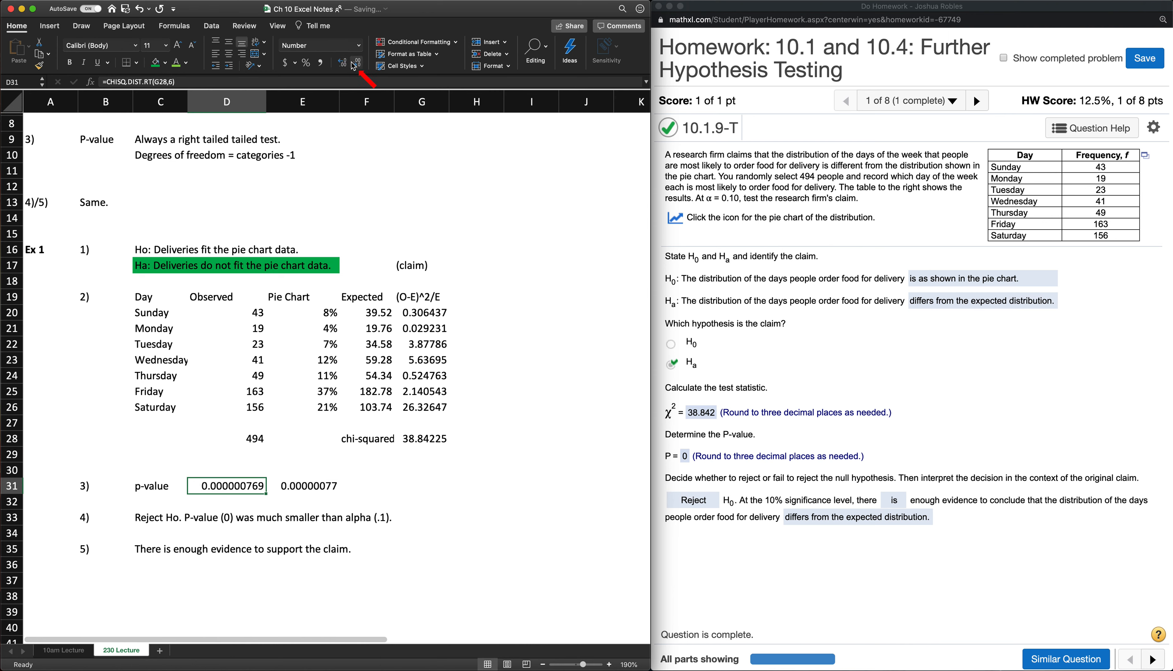
left_click(322, 479)
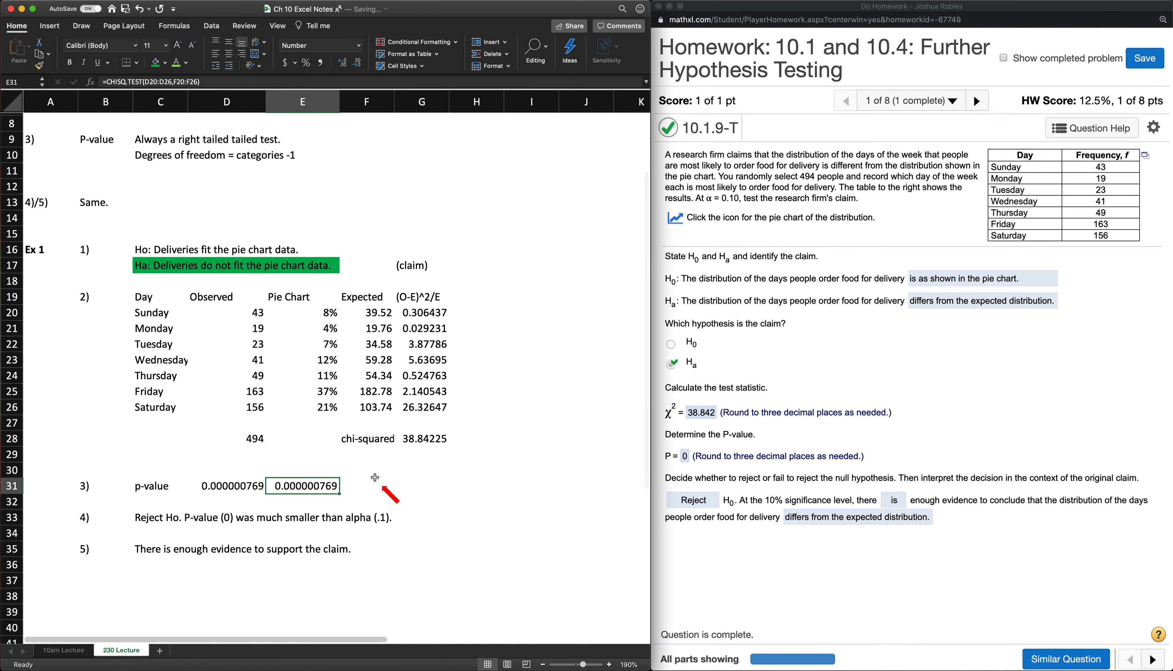
left_click(431, 439)
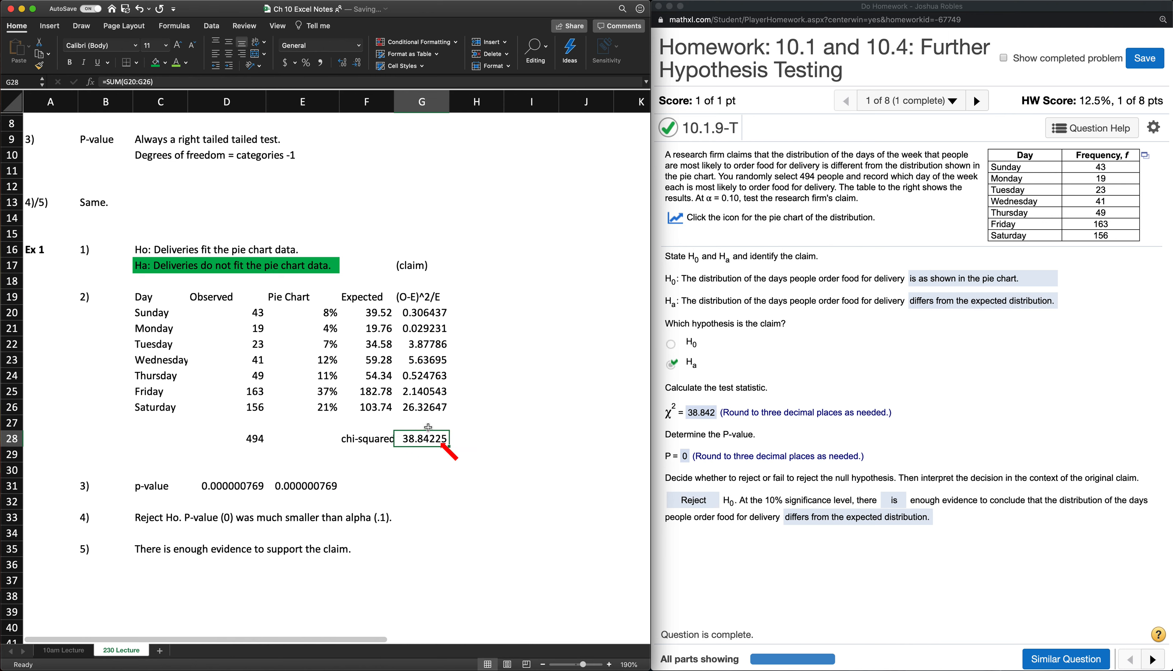